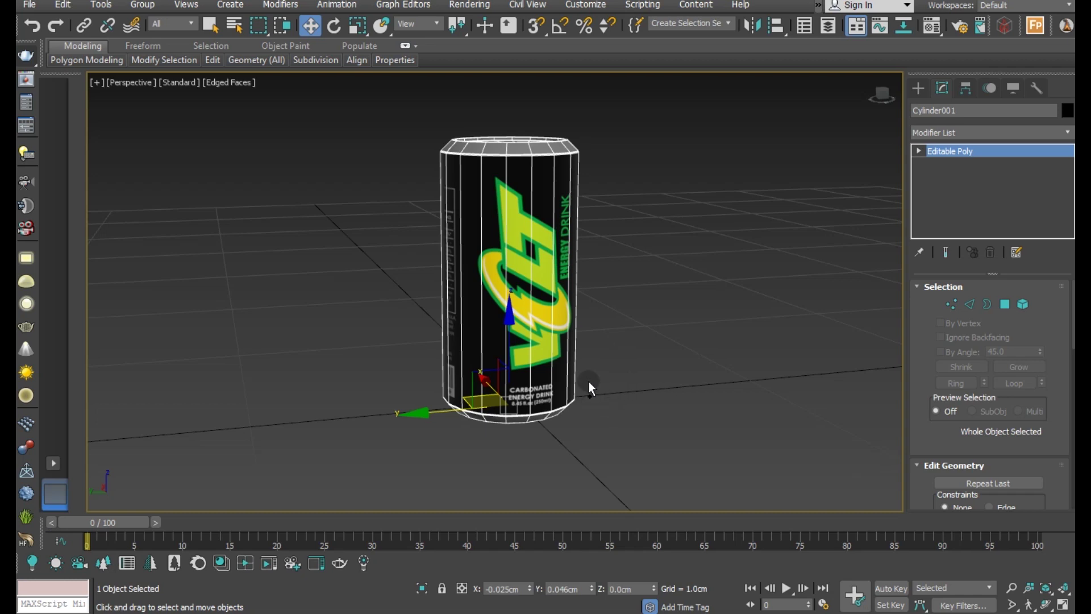
Orbit the Perspective view around the textured energy drink can to inspect it from several sides
{"action": "mouse_move", "coordinate": [589, 380]}
{"action": "middle_mouse_down", "text": "alt"}
{"action": "mouse_move", "coordinate": [656, 396]}
{"action": "mouse_move", "coordinate": [793, 394]}
{"action": "mouse_move", "coordinate": [595, 393]}
{"action": "mouse_move", "coordinate": [516, 410]}
{"action": "mouse_move", "coordinate": [530, 422]}
{"action": "mouse_move", "coordinate": [520, 408]}
{"action": "mouse_move", "coordinate": [530, 409]}
{"action": "middle_mouse_up", "text": "alt"}
{"action": "mouse_move", "coordinate": [621, 432]}
{"action": "middle_mouse_down", "text": "alt"}
{"action": "mouse_move", "coordinate": [603, 453]}
{"action": "mouse_move", "coordinate": [591, 438]}
{"action": "middle_mouse_up", "text": "alt"}
Create a VRay plane light, VRayLight001, beside the deselected can
{"action": "left_click", "coordinate": [591, 438]}
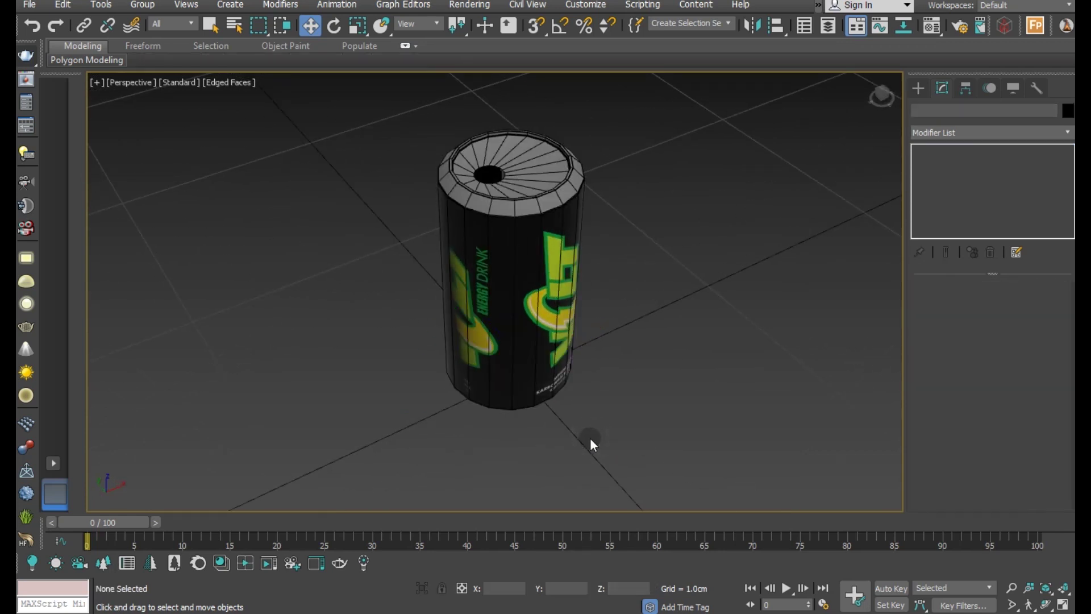
{"action": "left_click", "coordinate": [915, 88]}
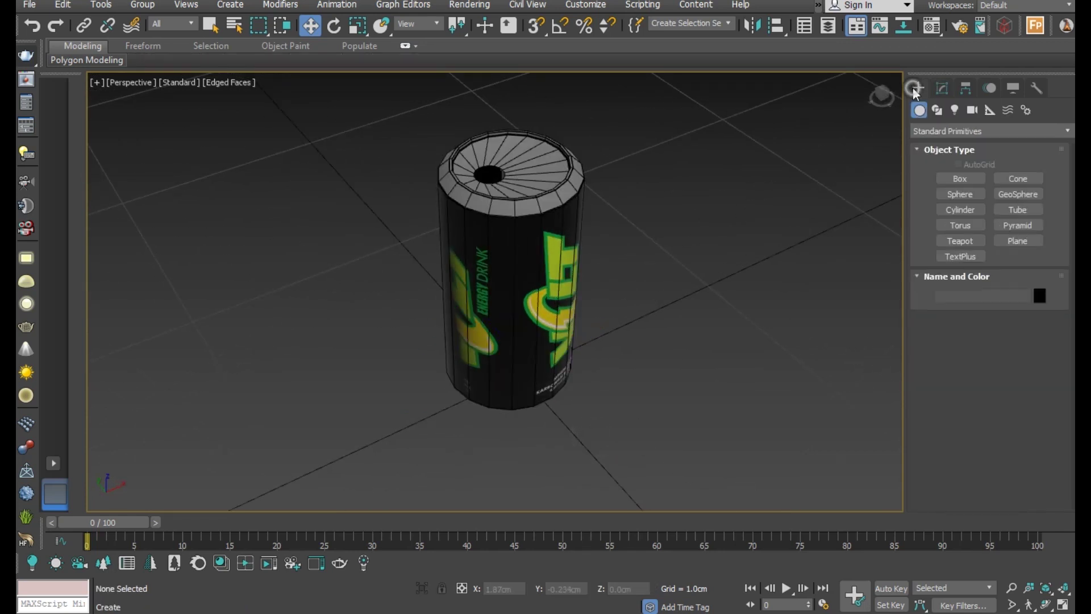
{"action": "left_click", "coordinate": [961, 110]}
{"action": "left_click", "coordinate": [957, 131]}
{"action": "left_click", "coordinate": [932, 184]}
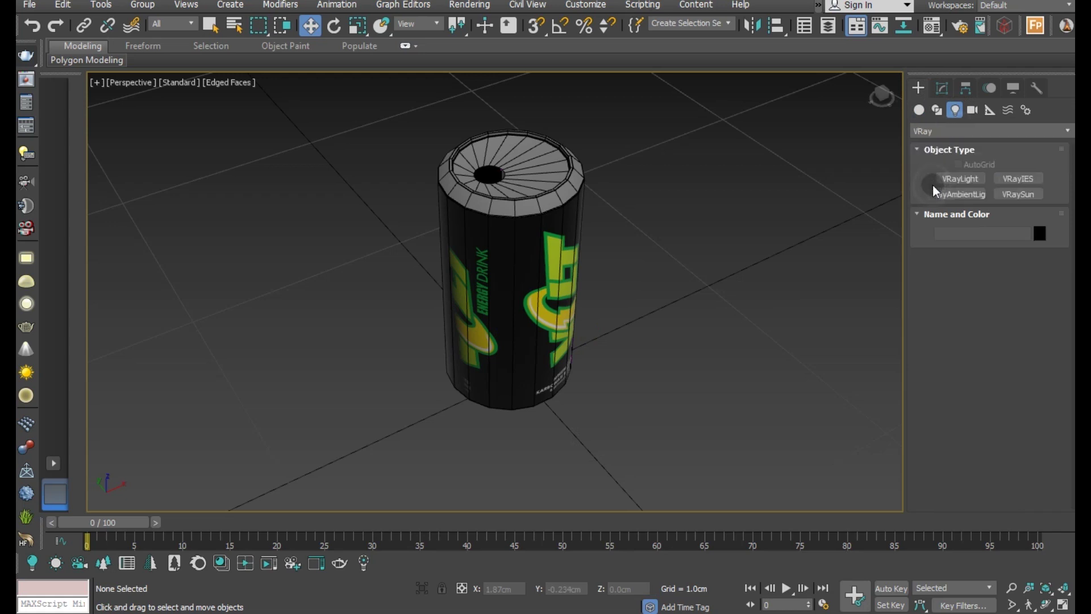
{"action": "left_click", "coordinate": [948, 179]}
{"action": "left_click", "coordinate": [491, 352]}
{"action": "left_click_drag", "start_coordinate": [518, 364], "coordinate": [754, 368]}
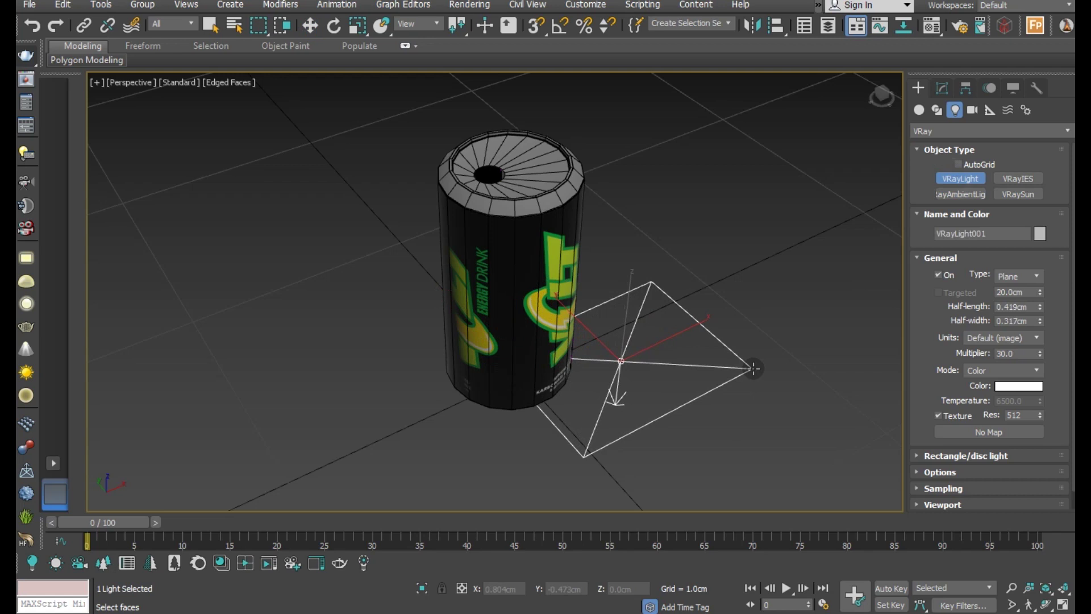
Switch to the four-viewport layout and frame the new light in the views
{"action": "key", "text": "w"}
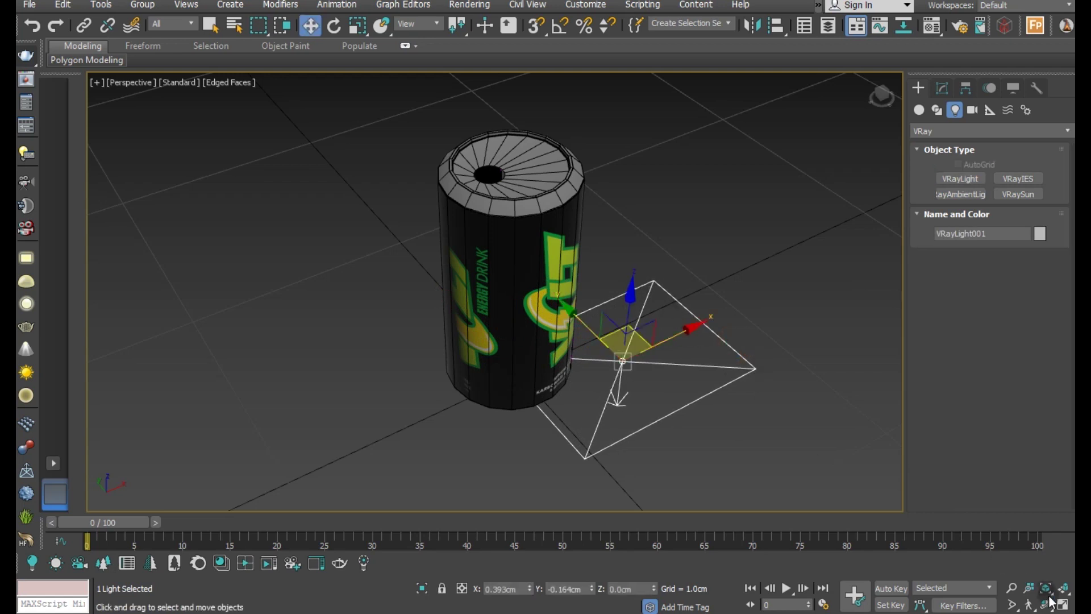
{"action": "left_click", "coordinate": [1062, 605]}
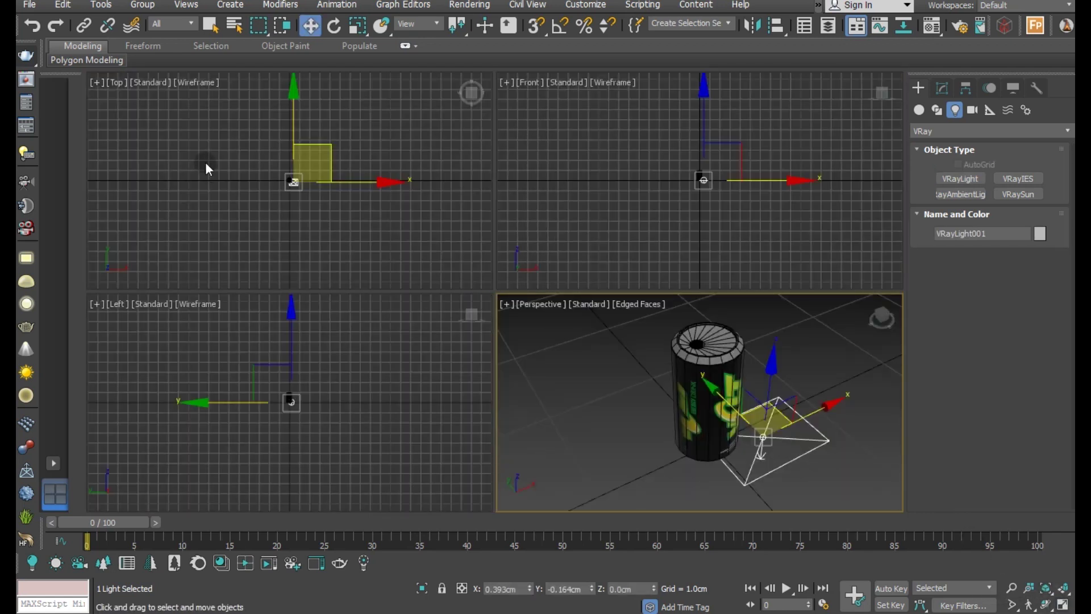
{"action": "middle_click_drag", "start_coordinate": [206, 169], "coordinate": [203, 179]}
{"action": "scroll", "coordinate": [220, 149], "scroll_direction": "up", "scroll_amount": 5}
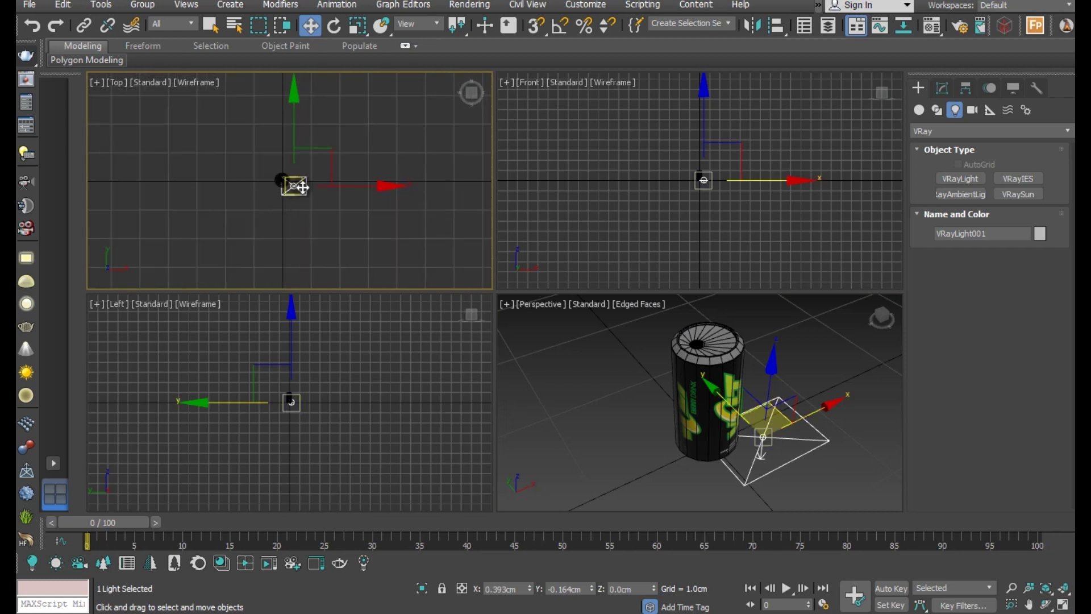
{"action": "mouse_move", "coordinate": [727, 402]}
{"action": "middle_mouse_down", "text": "alt"}
{"action": "mouse_move", "coordinate": [731, 357]}
{"action": "mouse_move", "coordinate": [784, 360]}
{"action": "mouse_move", "coordinate": [778, 400]}
{"action": "mouse_move", "coordinate": [721, 405]}
{"action": "middle_mouse_up", "text": "alt"}
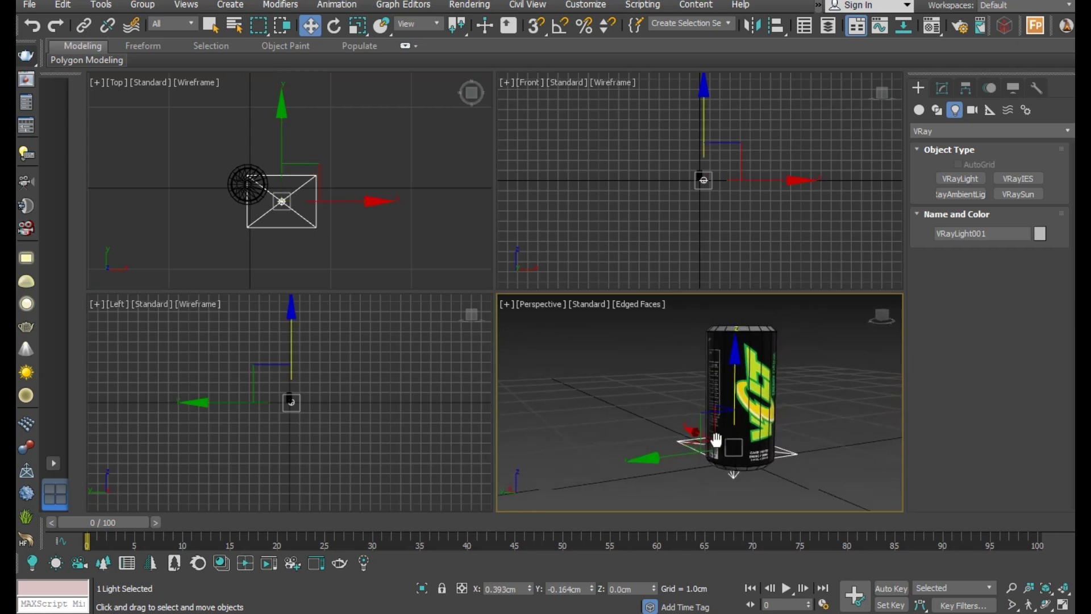
Raise VRayLight001 above the can and centre it over the can's top
{"action": "left_click_drag", "start_coordinate": [720, 404], "coordinate": [719, 332]}
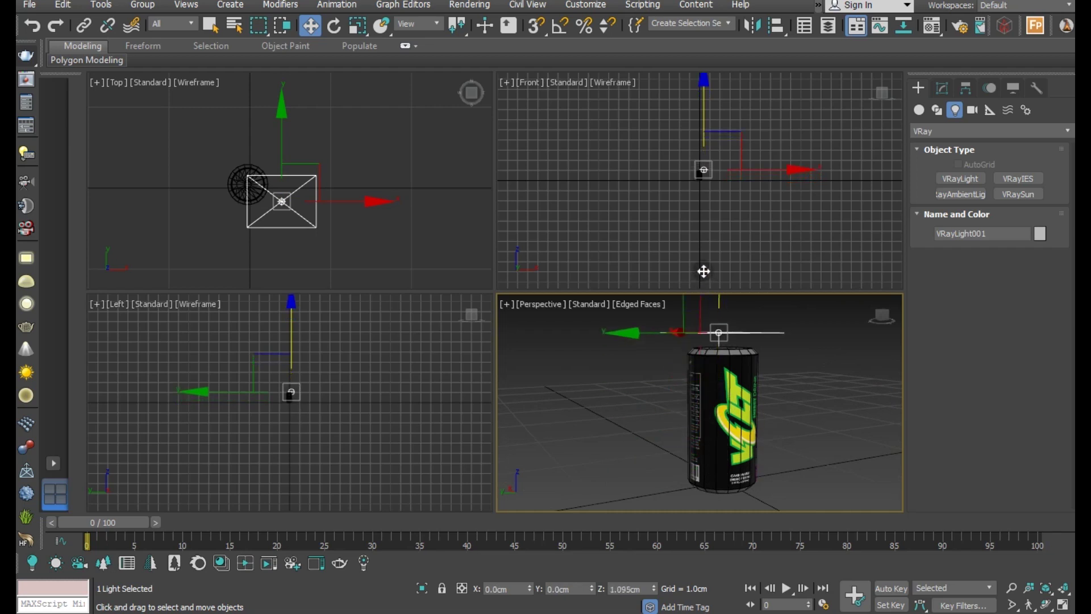
{"action": "middle_click_drag", "start_coordinate": [260, 187], "coordinate": [303, 208]}
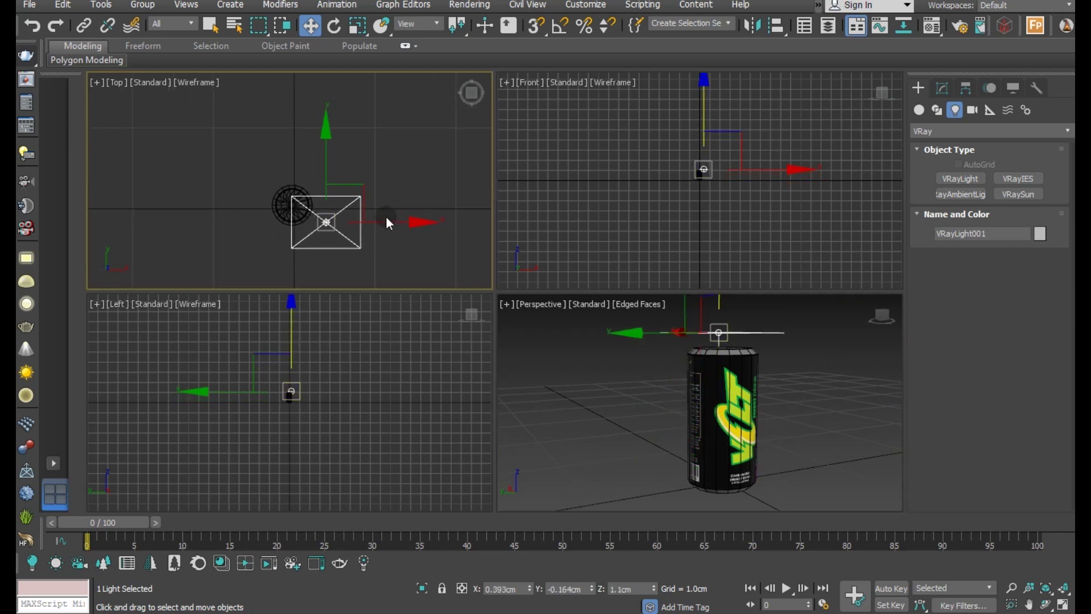
{"action": "left_click_drag", "start_coordinate": [377, 221], "coordinate": [348, 221]}
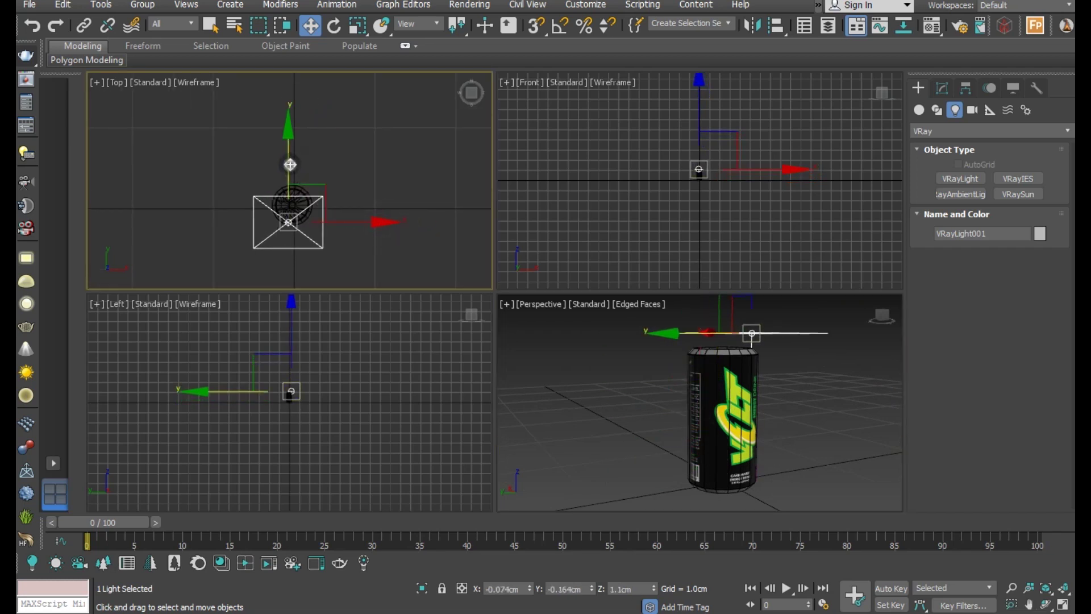
{"action": "left_click_drag", "start_coordinate": [289, 165], "coordinate": [292, 142]}
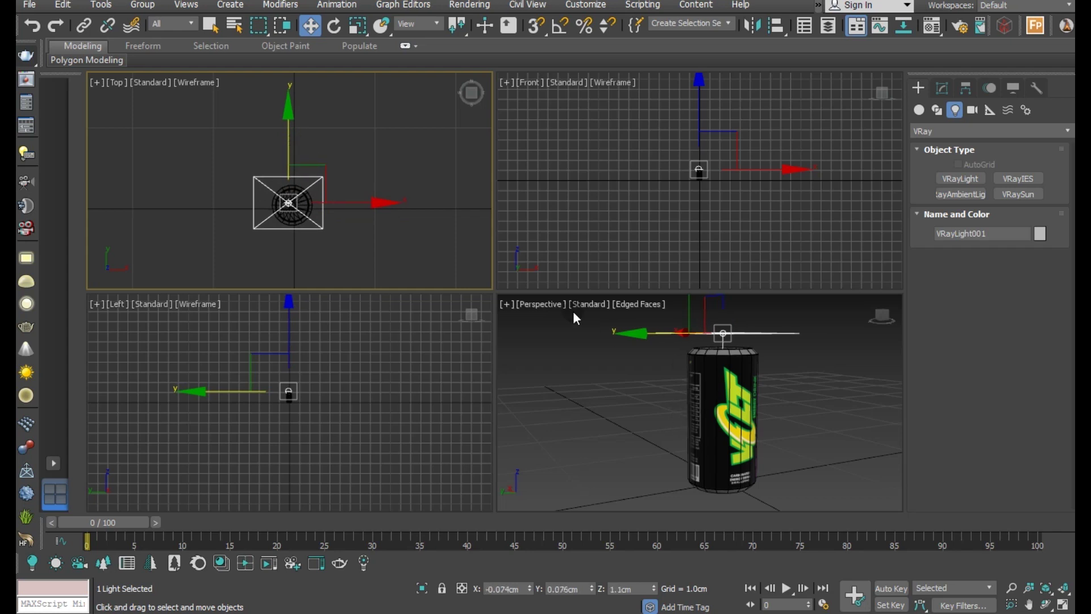
{"action": "middle_click_drag", "start_coordinate": [199, 451], "coordinate": [193, 485]}
{"action": "left_click_drag", "start_coordinate": [282, 360], "coordinate": [282, 321]}
Set the Perspective viewport background to Solid Color
{"action": "left_click", "coordinate": [943, 85]}
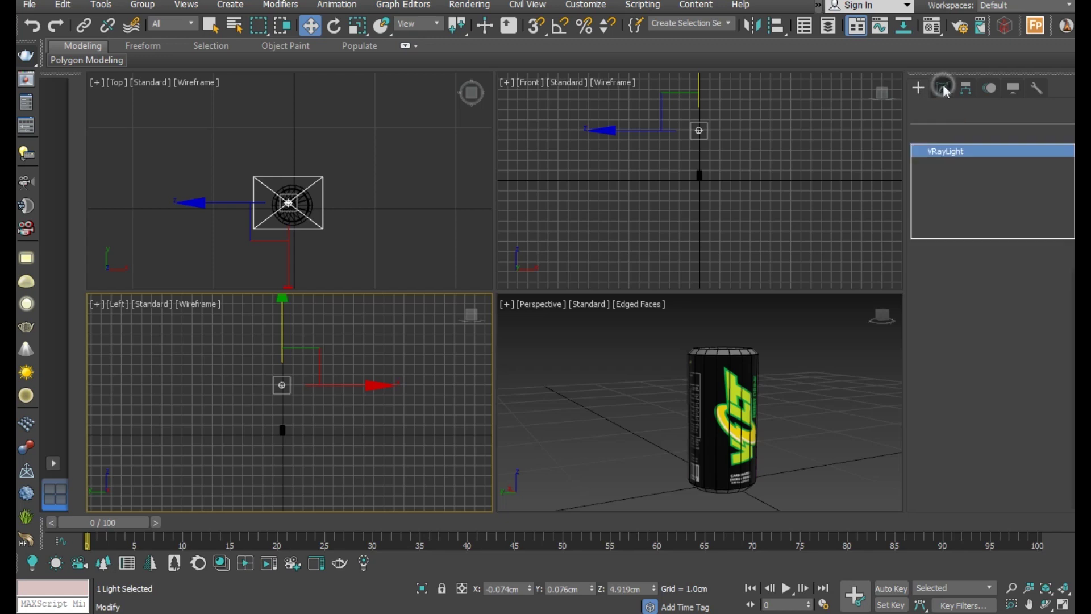
{"action": "left_click", "coordinate": [633, 302]}
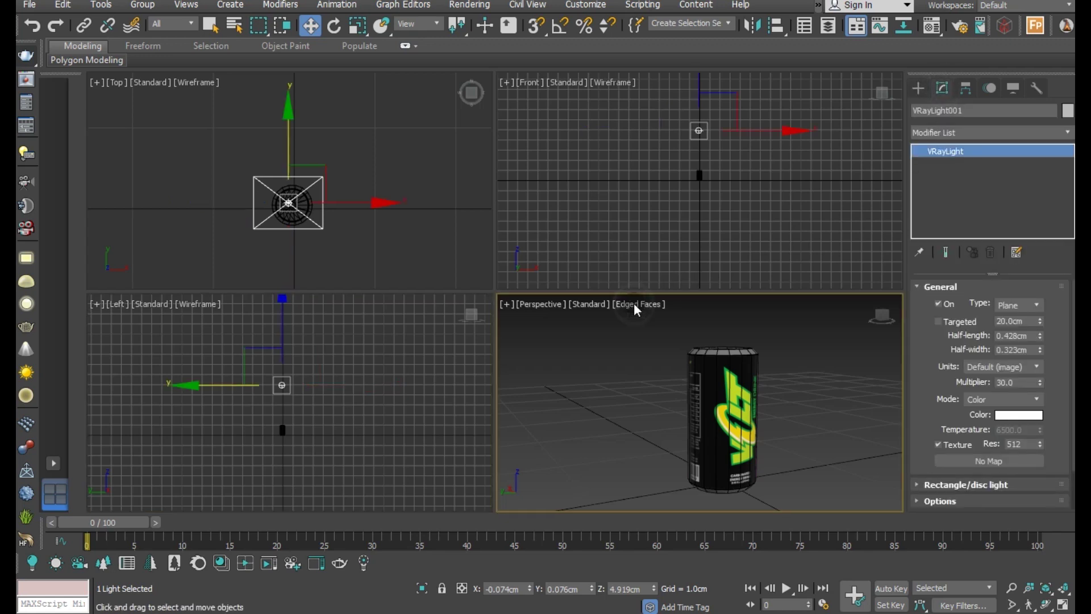
{"action": "left_click", "coordinate": [633, 303]}
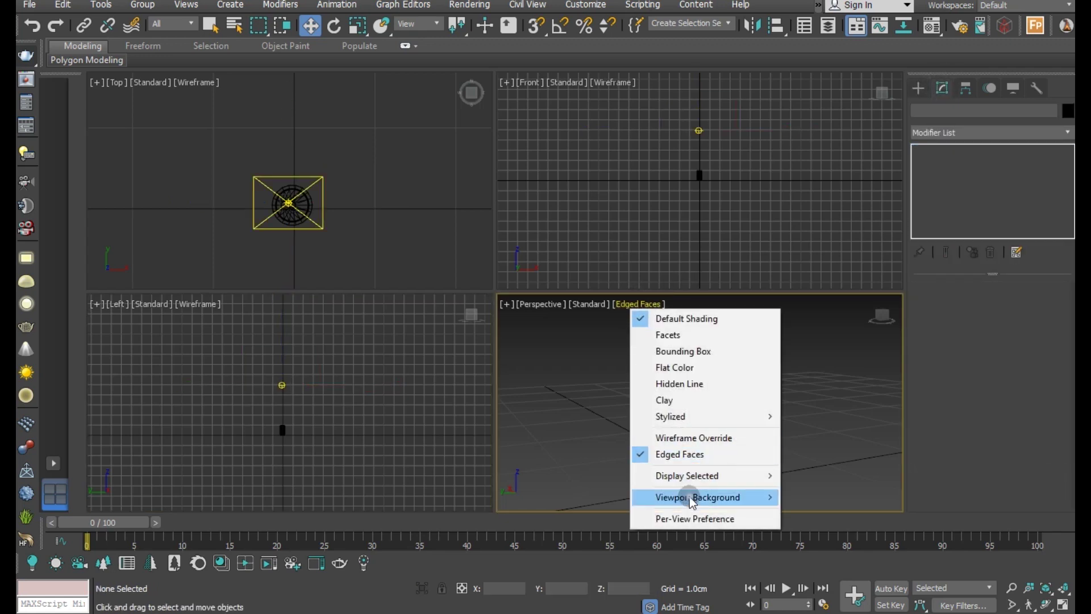
{"action": "mouse_move", "coordinate": [697, 496]}
{"action": "left_click", "coordinate": [827, 511]}
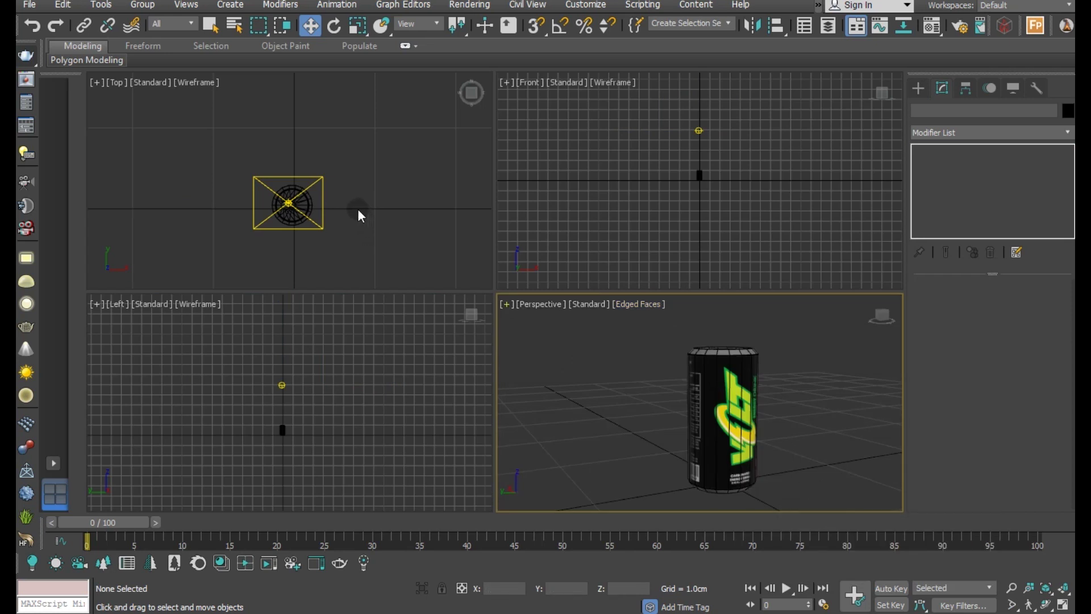
Set VRayLight001's multiplier to 7.0 and make the light invisible
{"action": "left_click", "coordinate": [320, 213]}
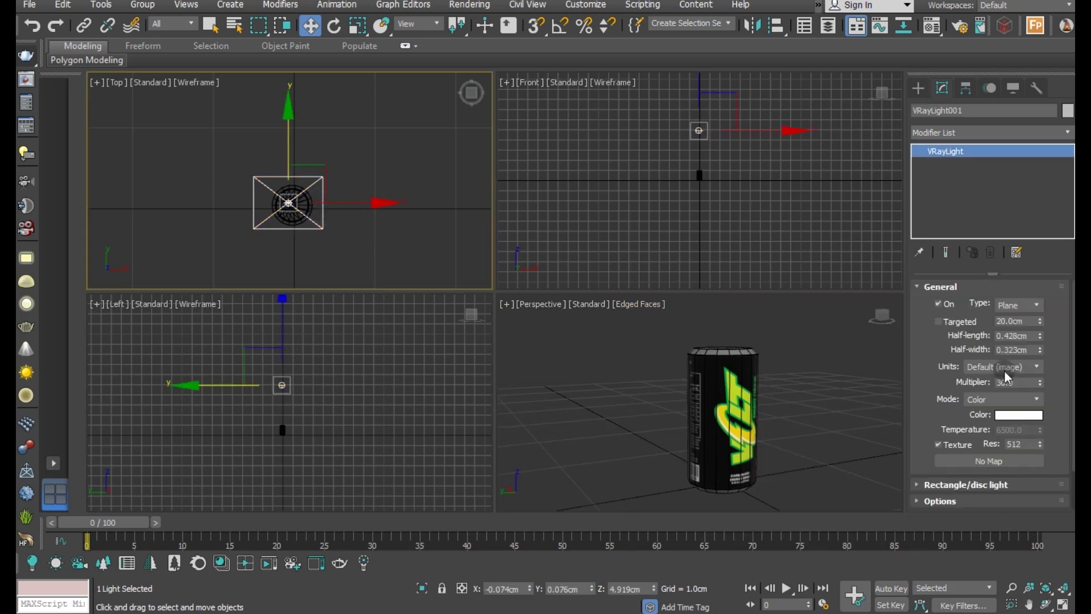
{"action": "double_click", "coordinate": [1013, 382]}
{"action": "type", "text": "7"}
{"action": "scroll", "coordinate": [933, 430], "scroll_direction": "down", "scroll_amount": 2}
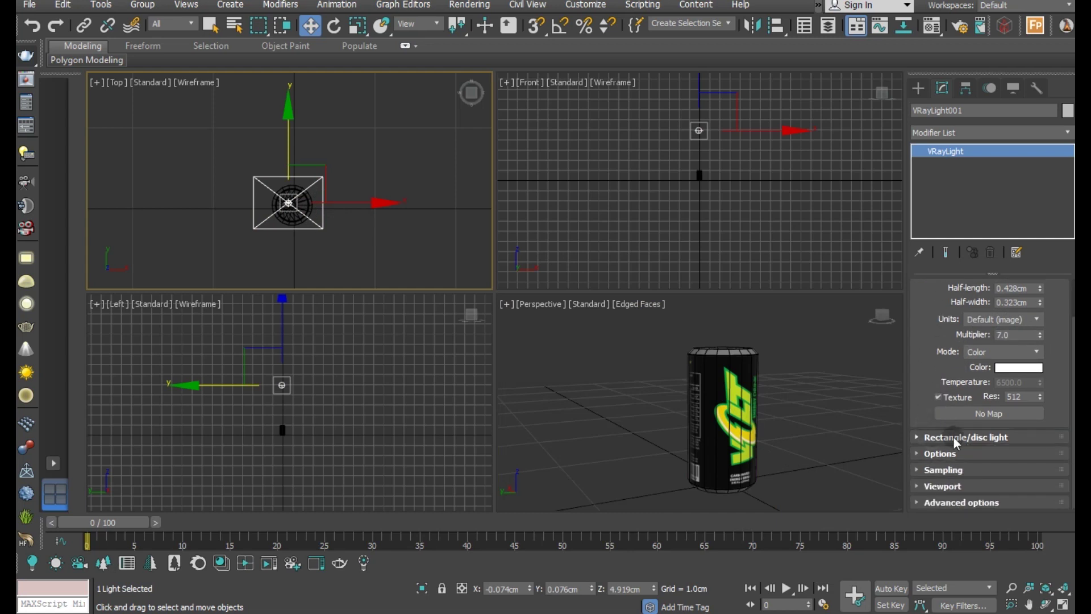
{"action": "left_click", "coordinate": [951, 452]}
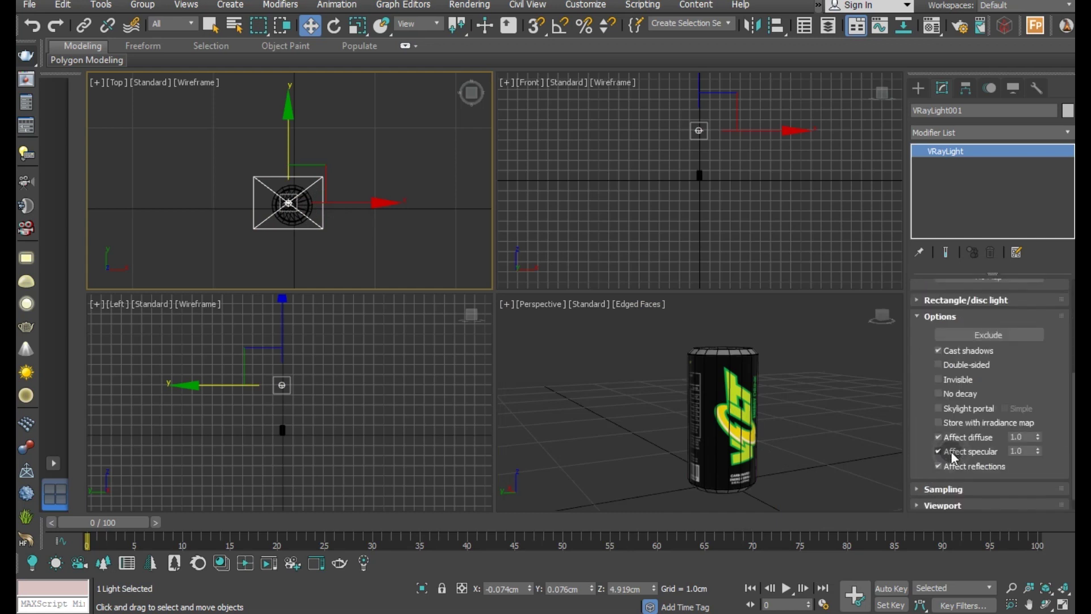
{"action": "left_click", "coordinate": [955, 375]}
{"action": "left_click", "coordinate": [921, 87]}
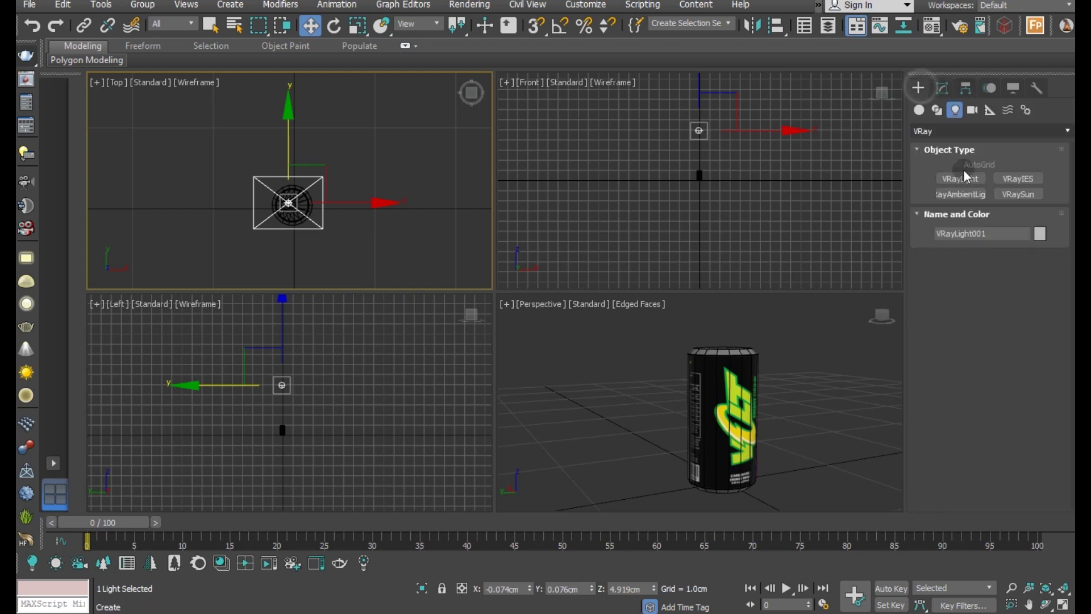
Draw a grid-snapped floor plane, Plane001, about 11 by 19 cm, under the can
{"action": "left_click", "coordinate": [922, 111]}
{"action": "left_click", "coordinate": [926, 134]}
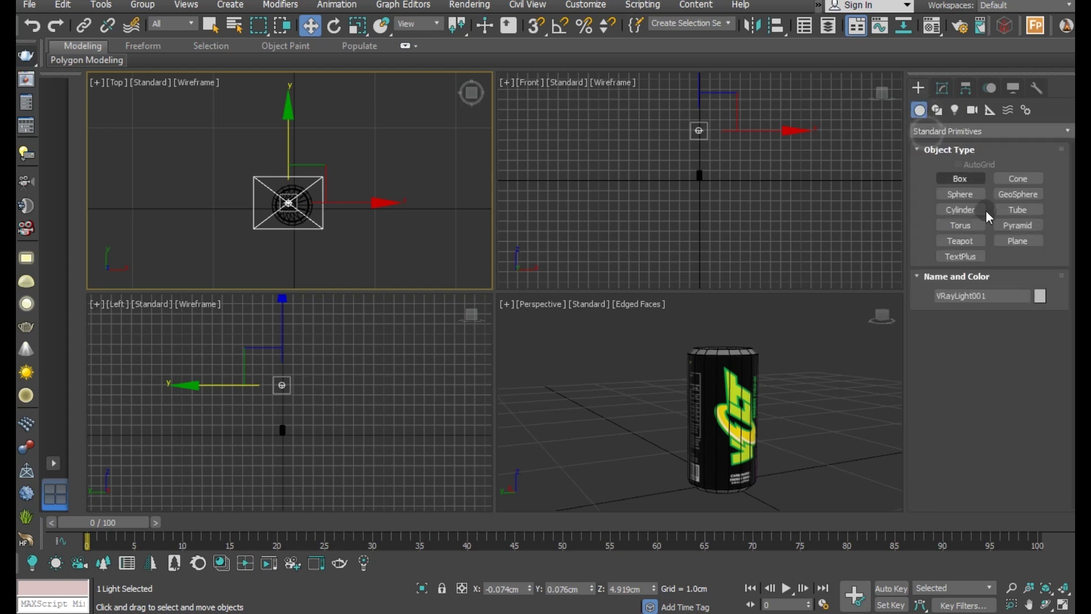
{"action": "left_click", "coordinate": [1009, 240]}
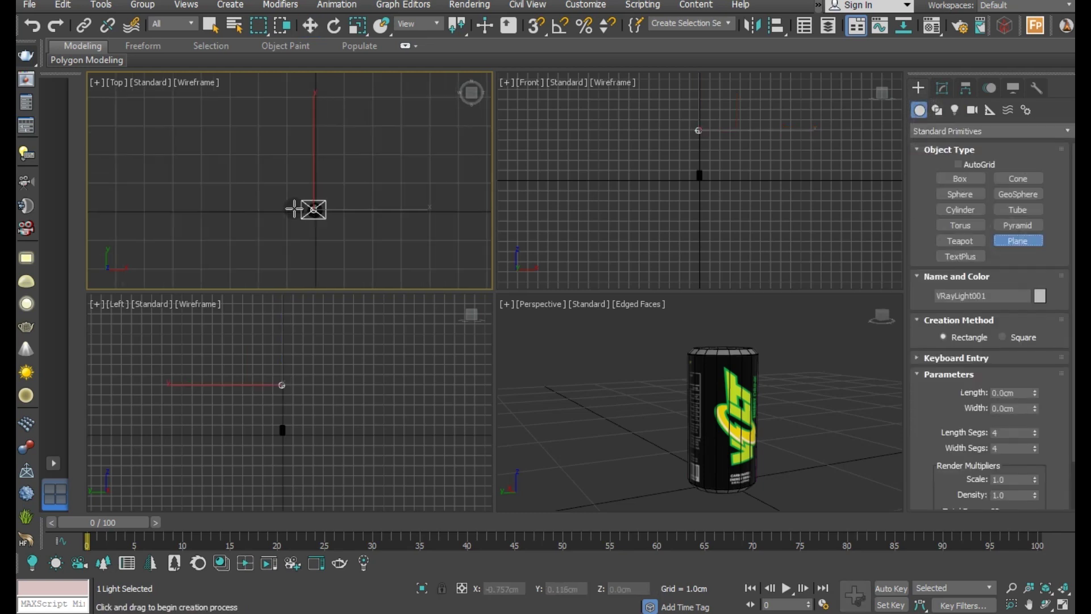
{"action": "scroll", "coordinate": [620, 386], "scroll_direction": "down", "scroll_amount": 4}
{"action": "scroll", "coordinate": [644, 387], "scroll_direction": "down", "scroll_amount": 1}
{"action": "middle_click_drag", "start_coordinate": [681, 403], "coordinate": [779, 436], "text": "alt"}
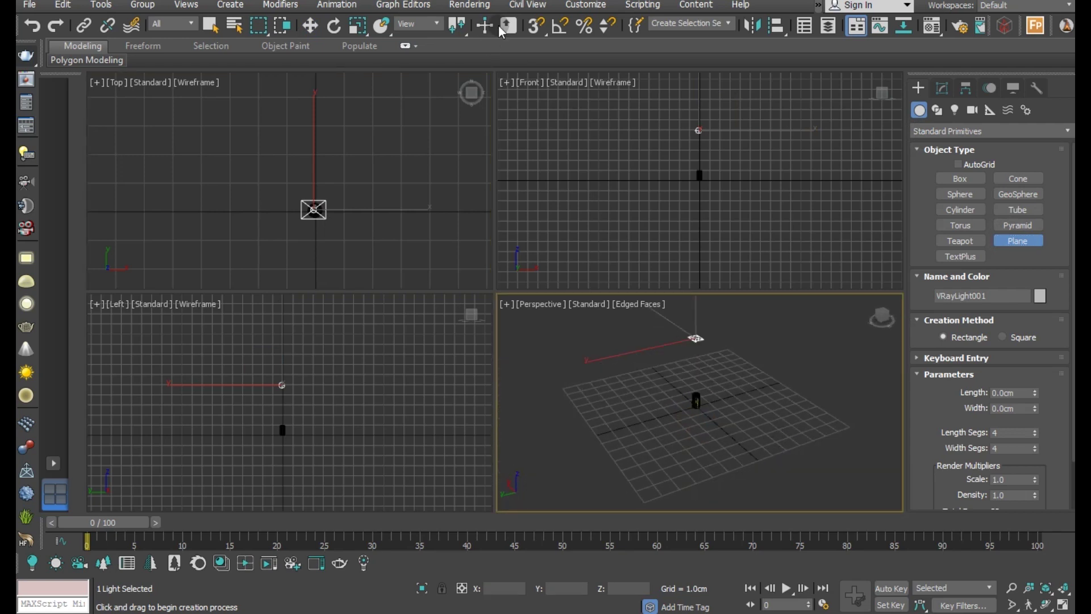
{"action": "left_click", "coordinate": [534, 25]}
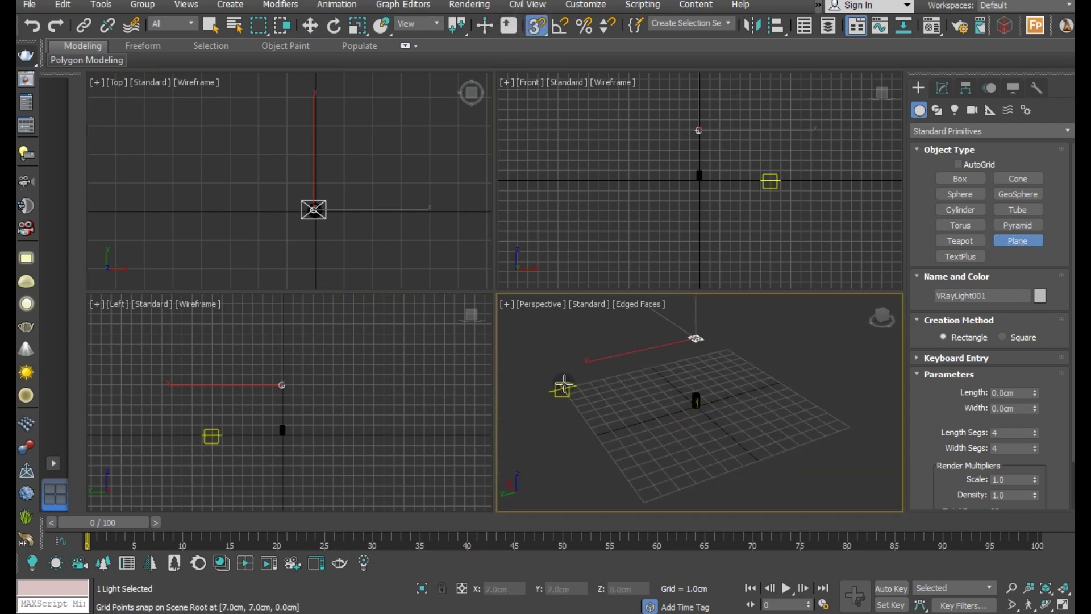
{"action": "left_click_drag", "start_coordinate": [564, 386], "coordinate": [841, 430]}
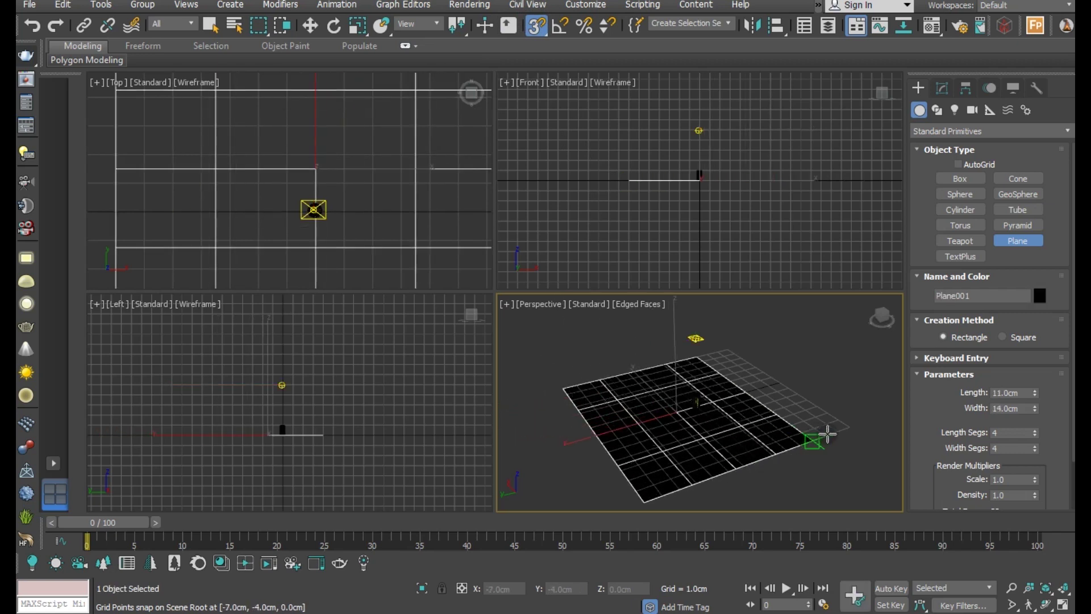
Reduce Plane001 to 1 length segment and 1 width segment
{"action": "key", "text": "w"}
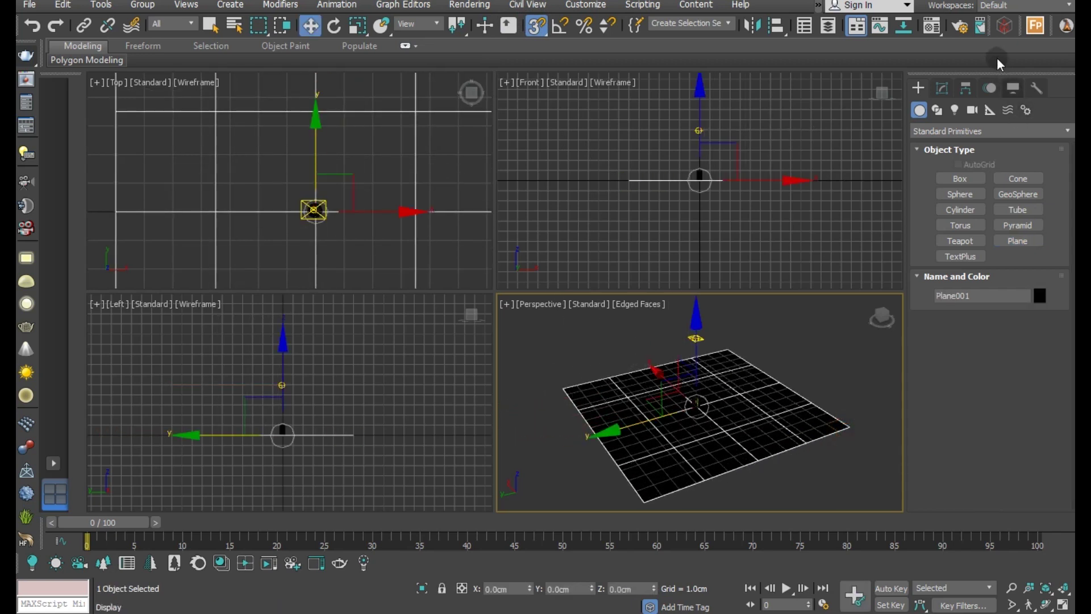
{"action": "left_click", "coordinate": [941, 89]}
{"action": "right_click", "coordinate": [1033, 345]}
{"action": "left_click_drag", "start_coordinate": [1031, 358], "coordinate": [1027, 327]}
{"action": "right_click", "coordinate": [1041, 350]}
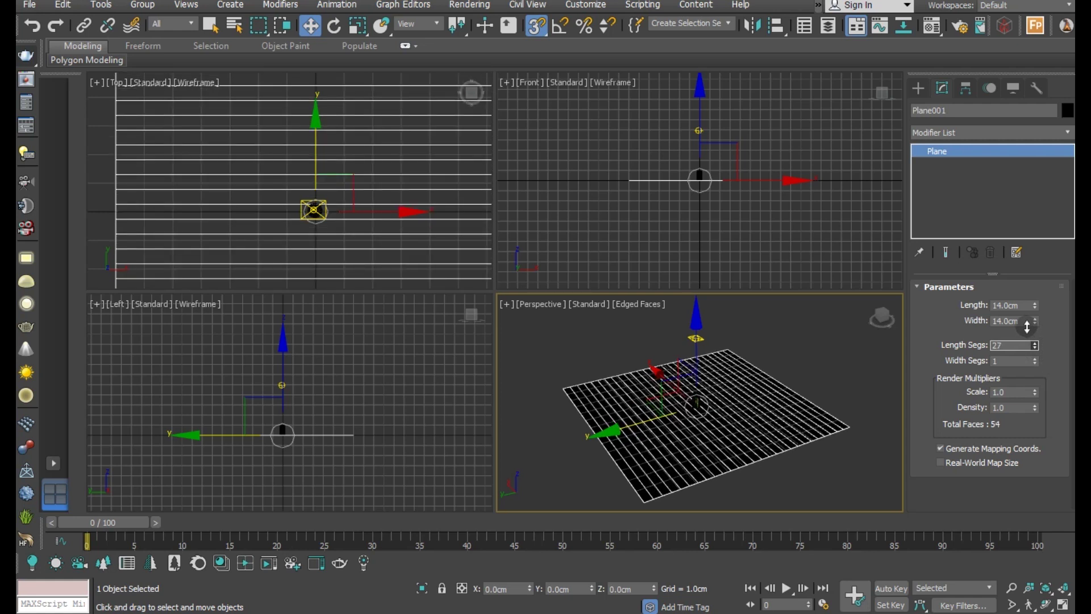
{"action": "left_click_drag", "start_coordinate": [1035, 361], "coordinate": [1033, 353]}
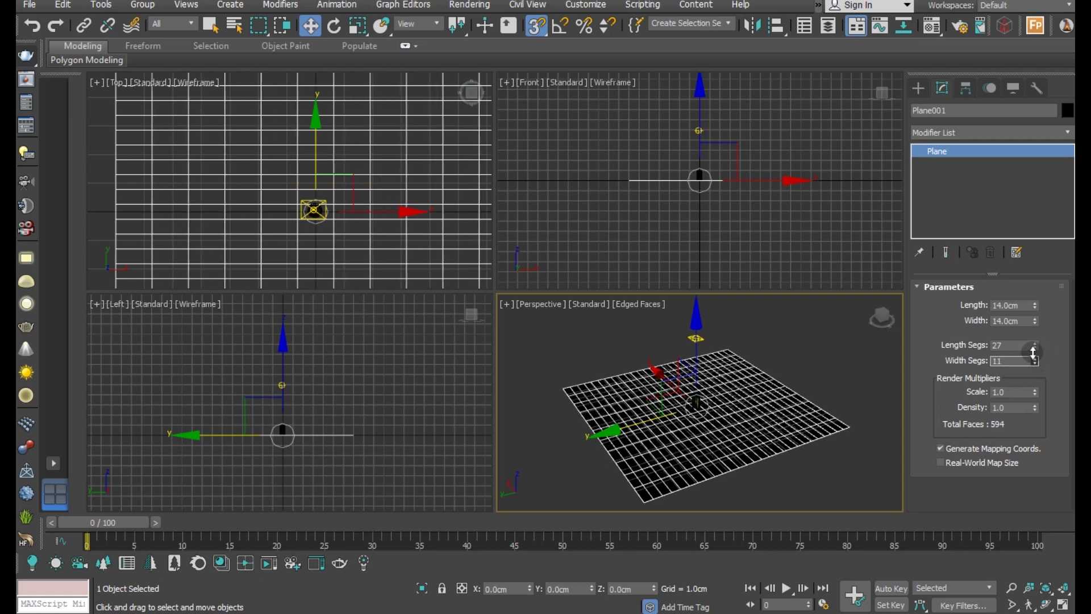
{"action": "left_click_drag", "start_coordinate": [1033, 344], "coordinate": [1039, 377]}
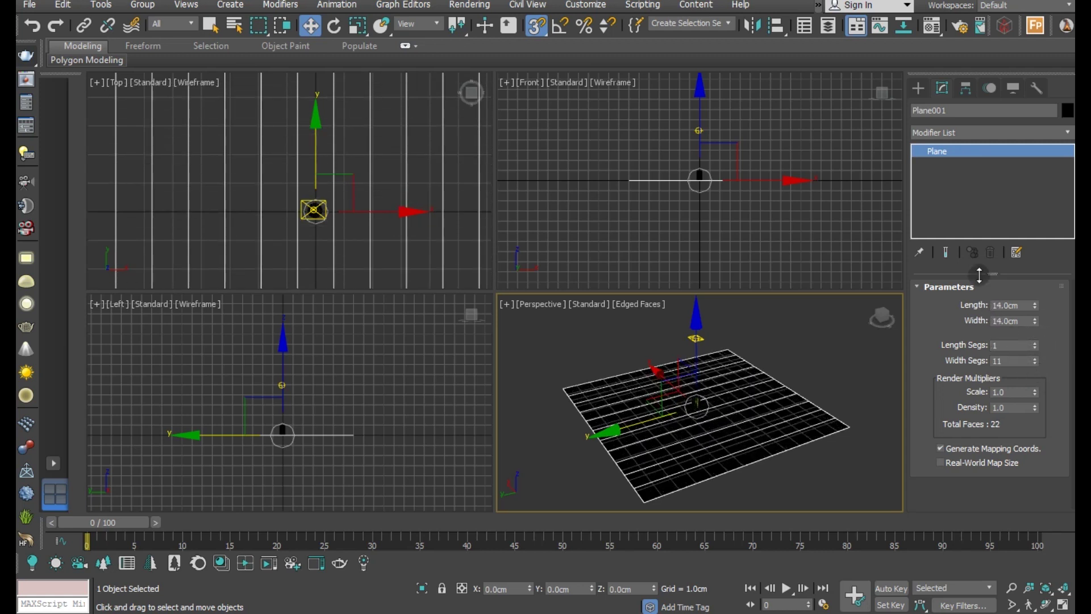
{"action": "left_click_drag", "start_coordinate": [1035, 359], "coordinate": [1037, 381]}
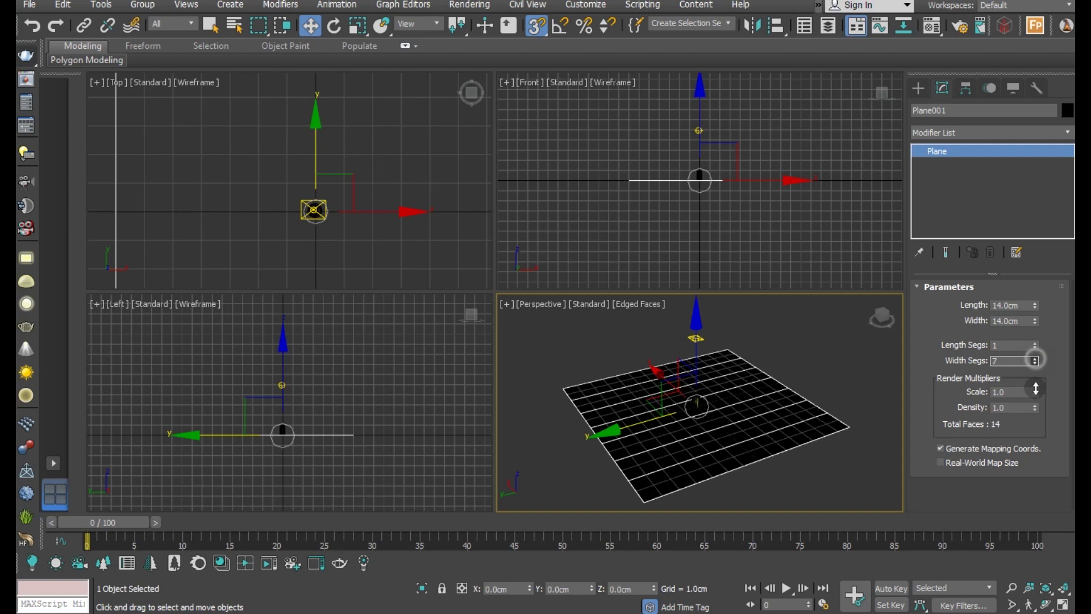
{"action": "key", "text": "m"}
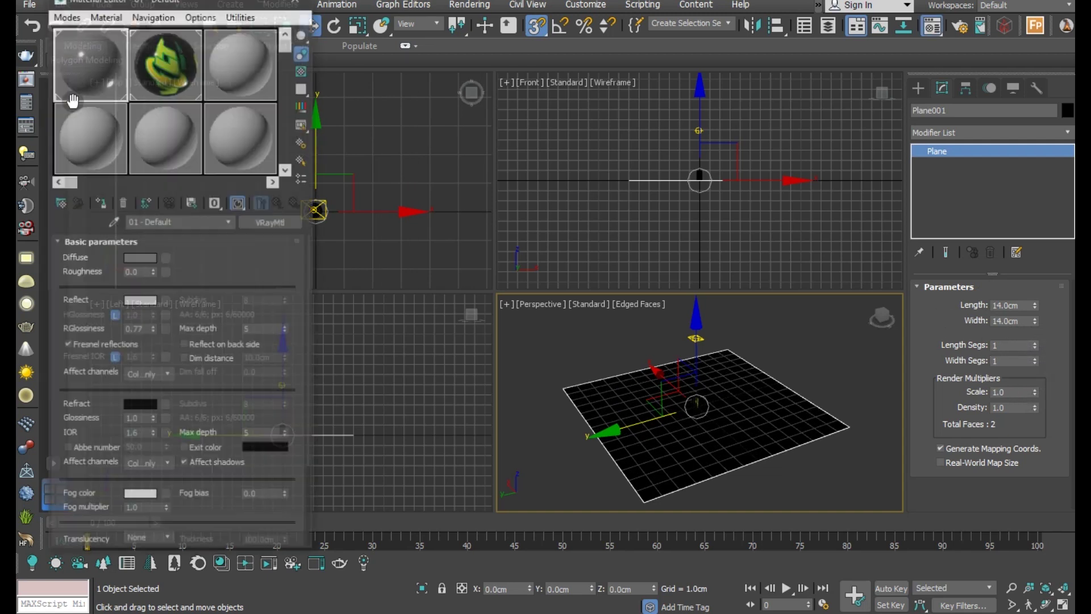
Assign a VRayMtl material to Plane001
{"action": "left_click", "coordinate": [105, 202]}
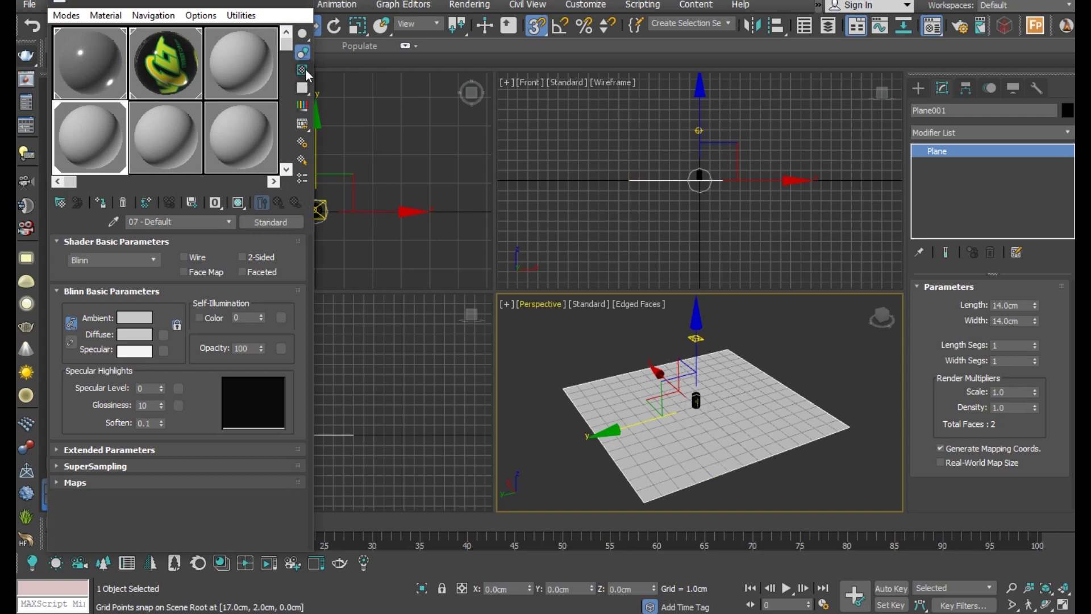
{"action": "left_click", "coordinate": [270, 222]}
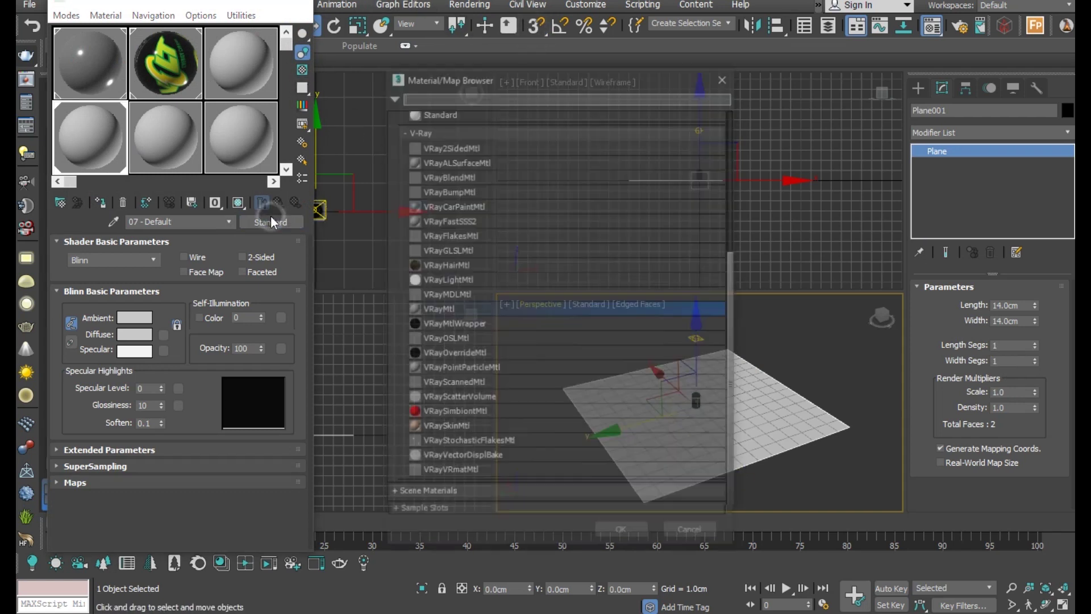
{"action": "double_click", "coordinate": [455, 309]}
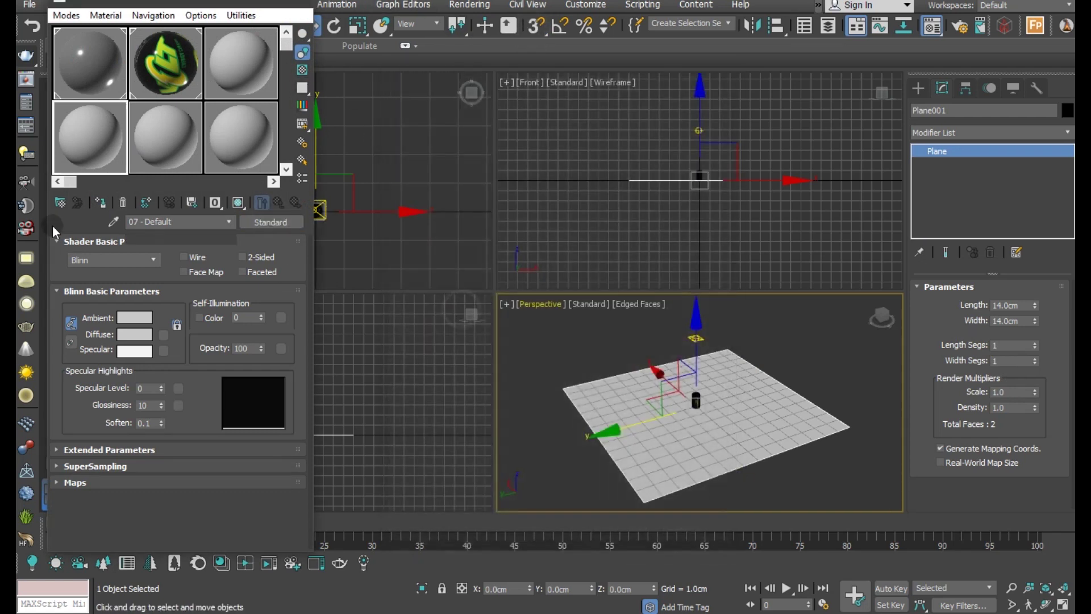
{"action": "left_click", "coordinate": [104, 203]}
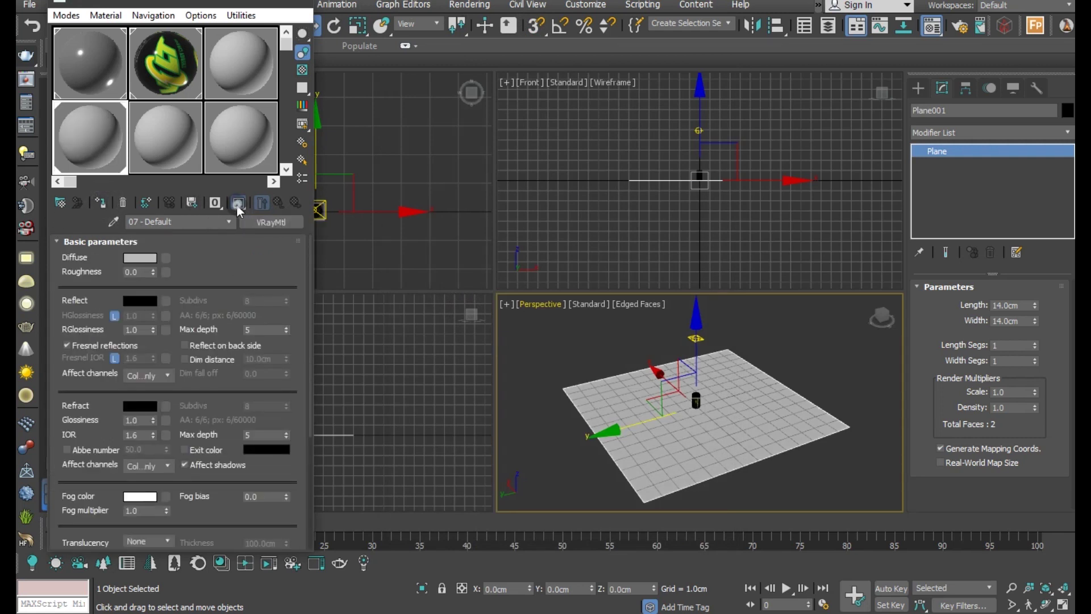
Set the VRayMtl diffuse colour to dark grey 22,22,22 and close the editor
{"action": "left_click", "coordinate": [140, 257]}
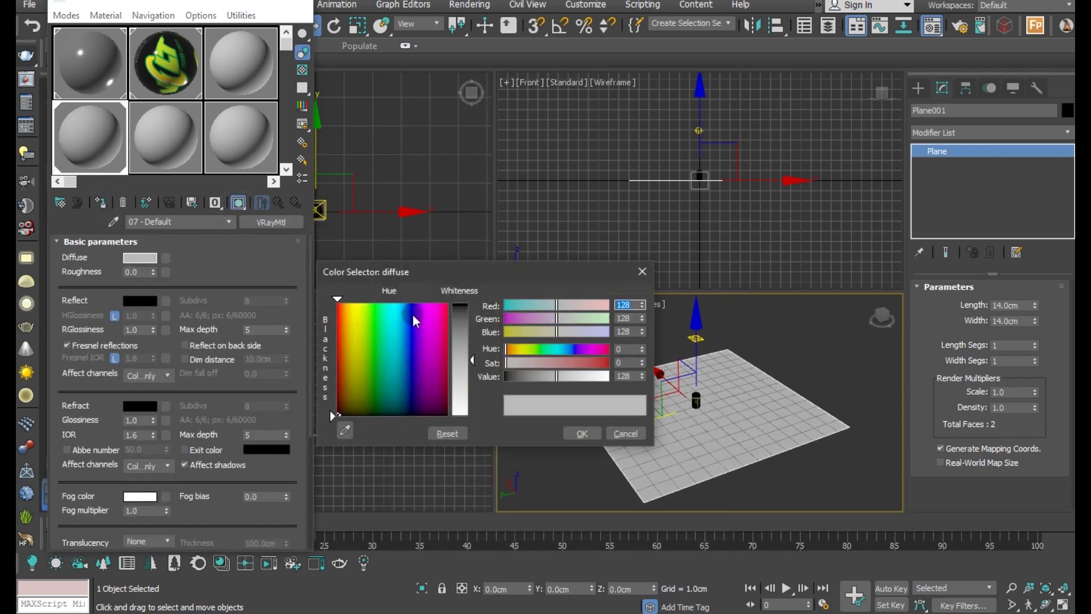
{"action": "left_click_drag", "start_coordinate": [343, 312], "coordinate": [339, 319]}
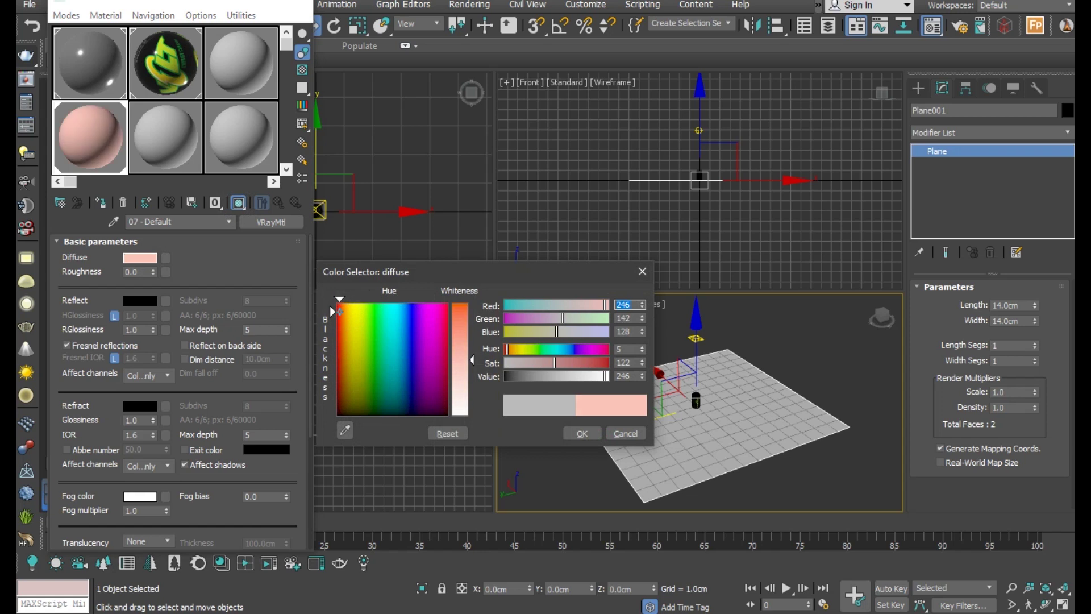
{"action": "left_click_drag", "start_coordinate": [460, 313], "coordinate": [470, 359]}
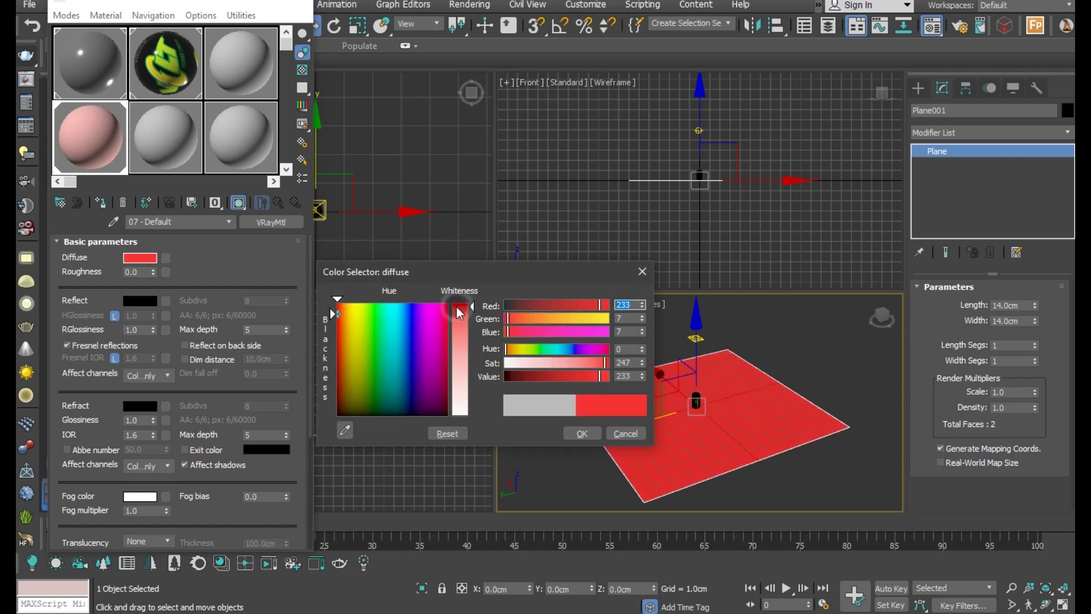
{"action": "left_click", "coordinate": [470, 359]}
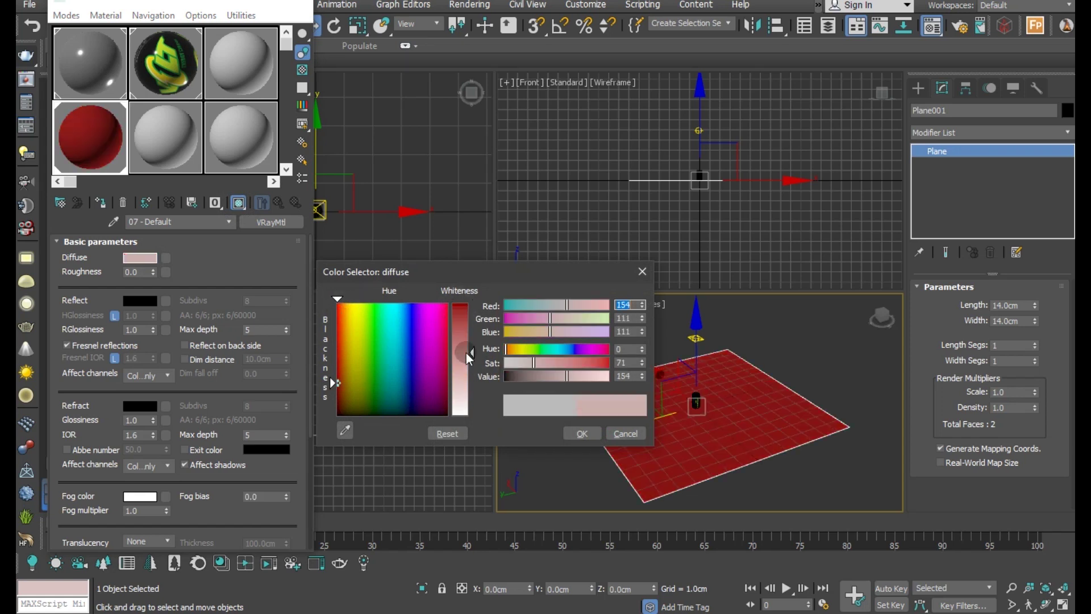
{"action": "mouse_move", "coordinate": [533, 362]}
{"action": "left_mouse_down"}
{"action": "mouse_move", "coordinate": [505, 362]}
{"action": "mouse_move", "coordinate": [529, 376]}
{"action": "mouse_move", "coordinate": [510, 376]}
{"action": "left_mouse_up"}
{"action": "left_click", "coordinate": [540, 376]}
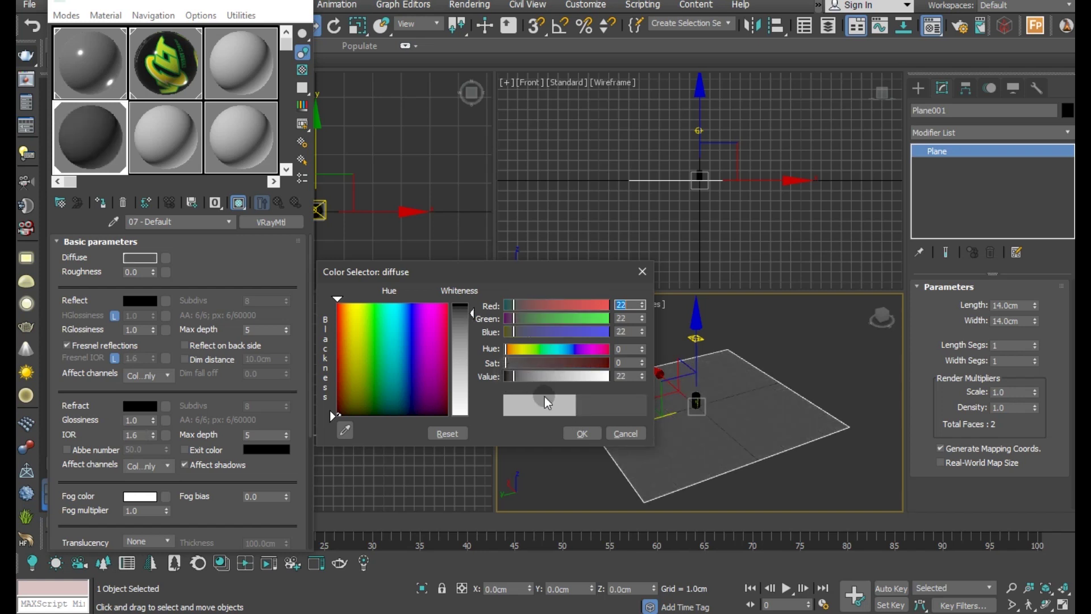
{"action": "left_click", "coordinate": [574, 432]}
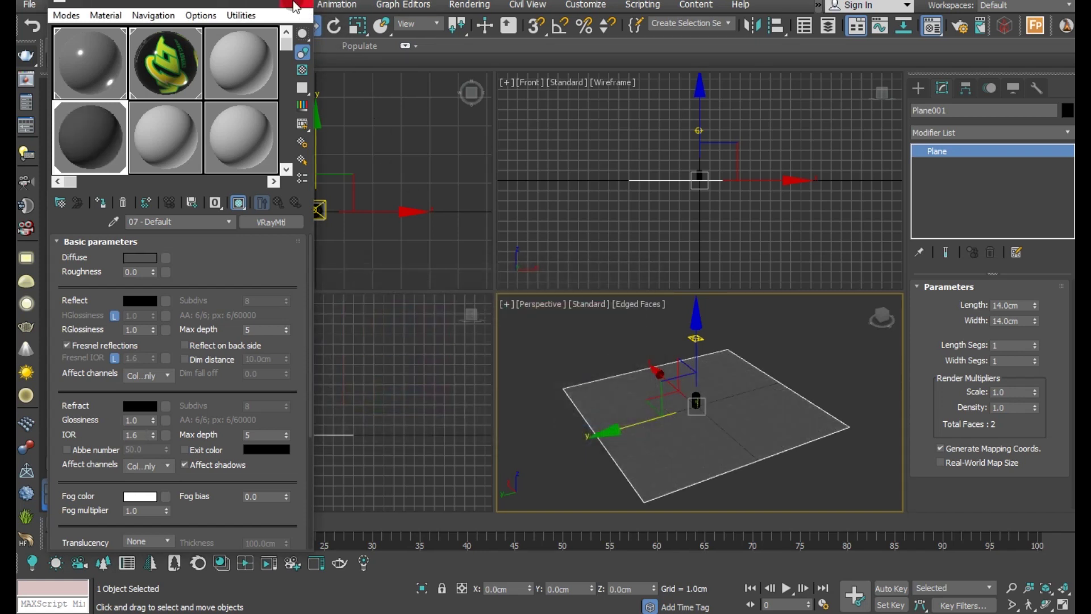
{"action": "left_click", "coordinate": [295, 5]}
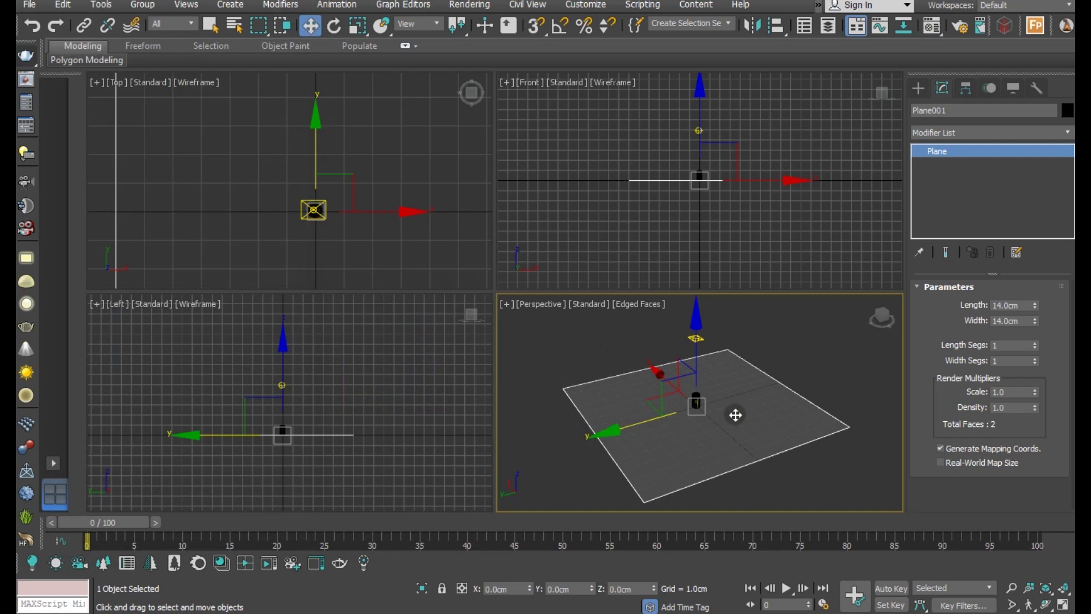
Convert Plane001 to Editable Poly and Shift-extrude its back edge up into a wall
{"action": "scroll", "coordinate": [262, 206], "scroll_direction": "up", "scroll_amount": 5}
{"action": "right_click", "coordinate": [972, 216]}
{"action": "left_click", "coordinate": [972, 324]}
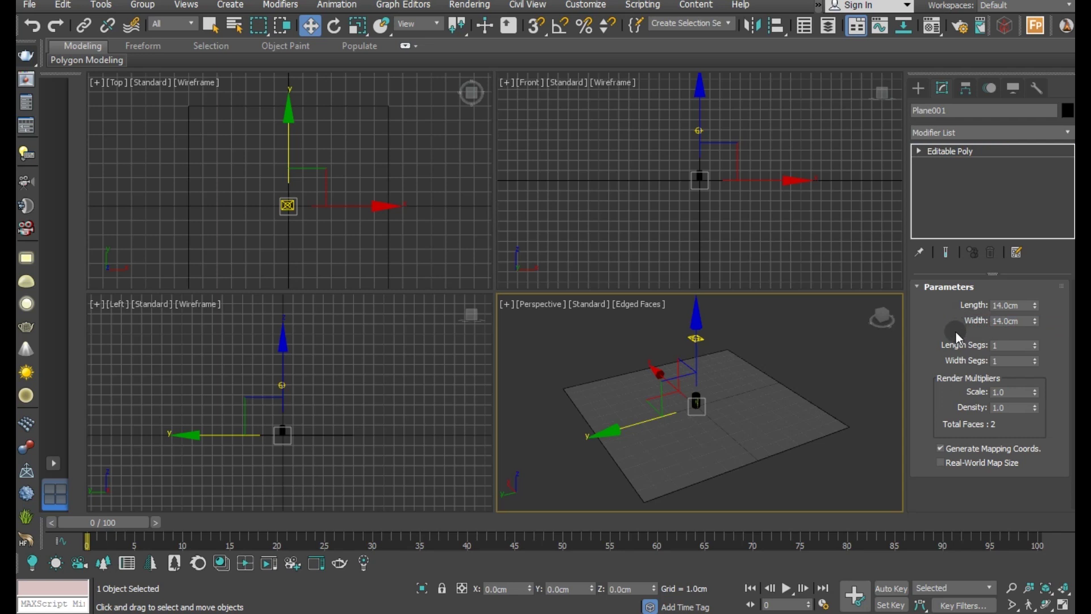
{"action": "left_click", "coordinate": [970, 305]}
{"action": "left_click", "coordinate": [643, 372]}
{"action": "scroll", "coordinate": [649, 386], "scroll_direction": "down", "scroll_amount": 2}
{"action": "left_click_drag", "start_coordinate": [649, 346], "coordinate": [637, 264], "text": "shift"}
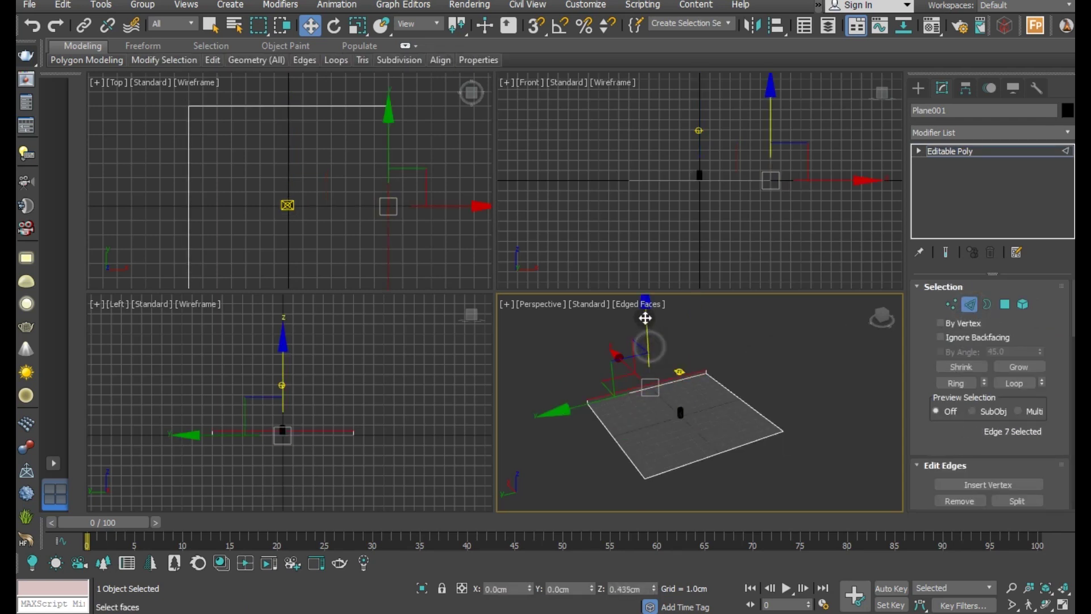
Connect the edge ring across wall and floor with 12 segments
{"action": "left_click", "coordinate": [976, 382]}
{"action": "scroll", "coordinate": [1015, 472], "scroll_direction": "down", "scroll_amount": 2}
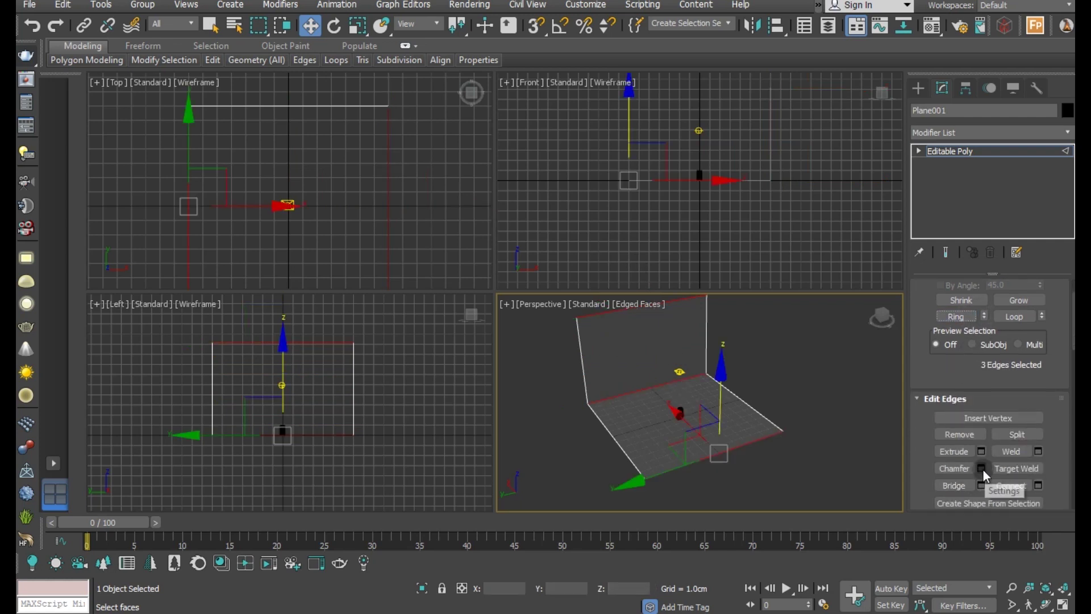
{"action": "left_click", "coordinate": [1038, 485]}
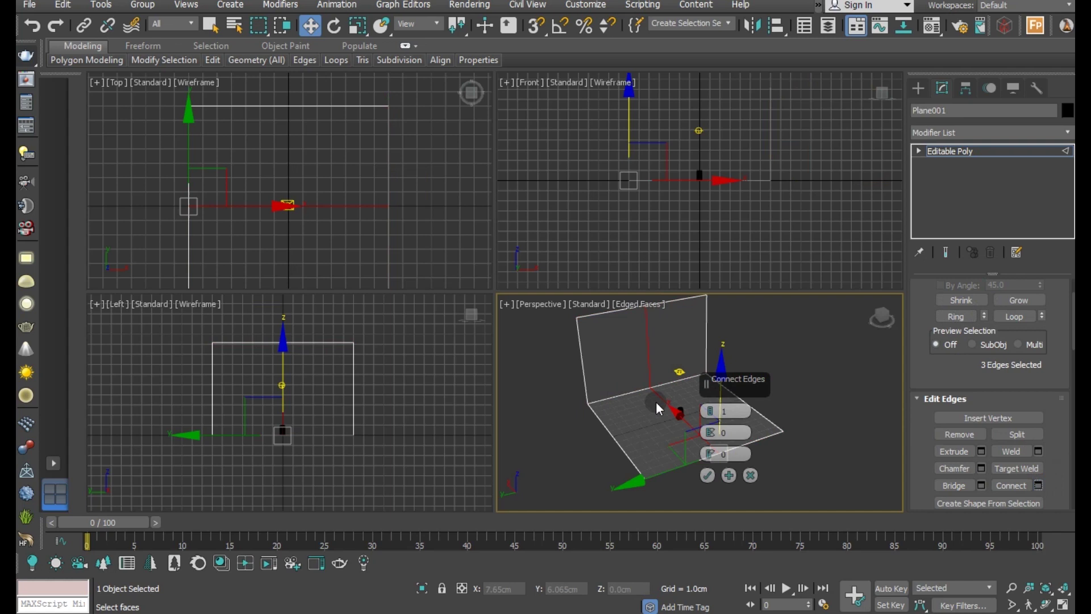
{"action": "mouse_move", "coordinate": [714, 410]}
{"action": "left_mouse_down"}
{"action": "mouse_move", "coordinate": [707, 388]}
{"action": "mouse_move", "coordinate": [715, 414]}
{"action": "left_mouse_up"}
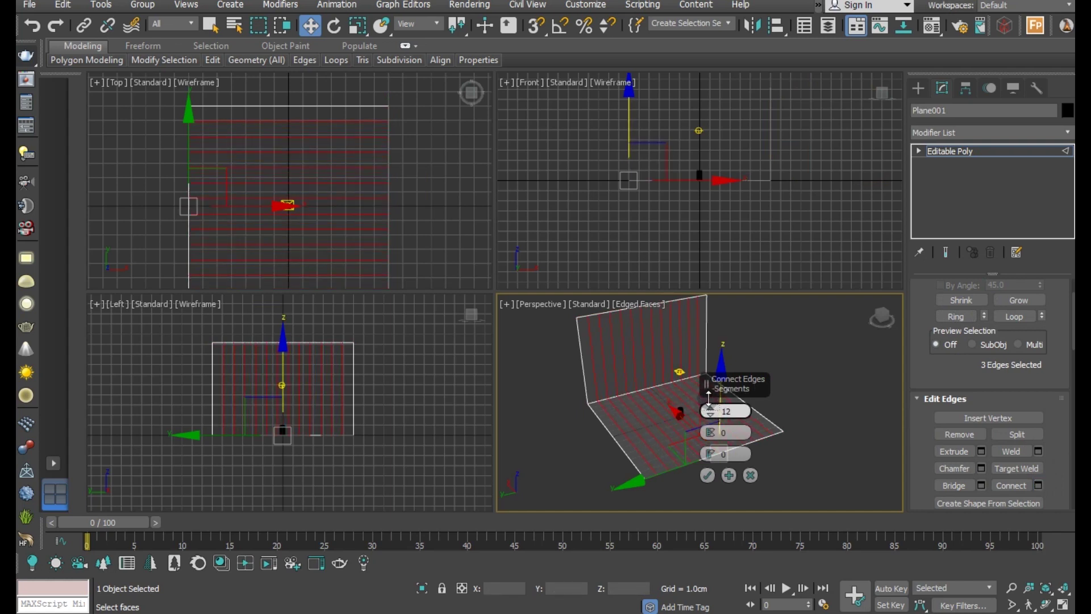
Chamfer the floor-to-wall corner edge loop at 2.675 cm into a smooth segmented curve
{"action": "left_click", "coordinate": [707, 475]}
{"action": "scroll", "coordinate": [609, 401], "scroll_direction": "up", "scroll_amount": 4}
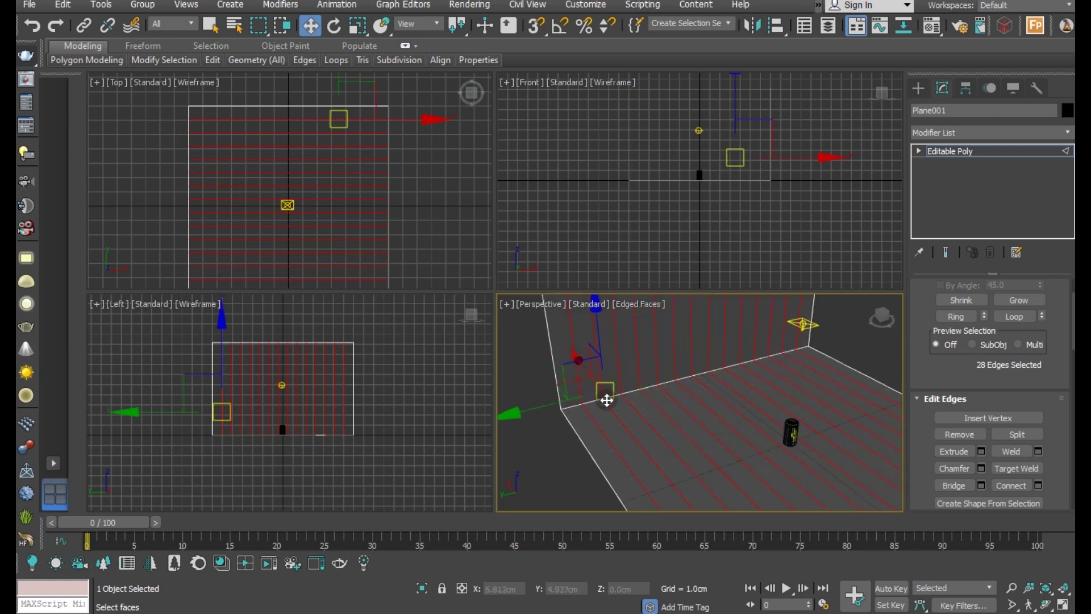
{"action": "key", "text": "ctrl+z"}
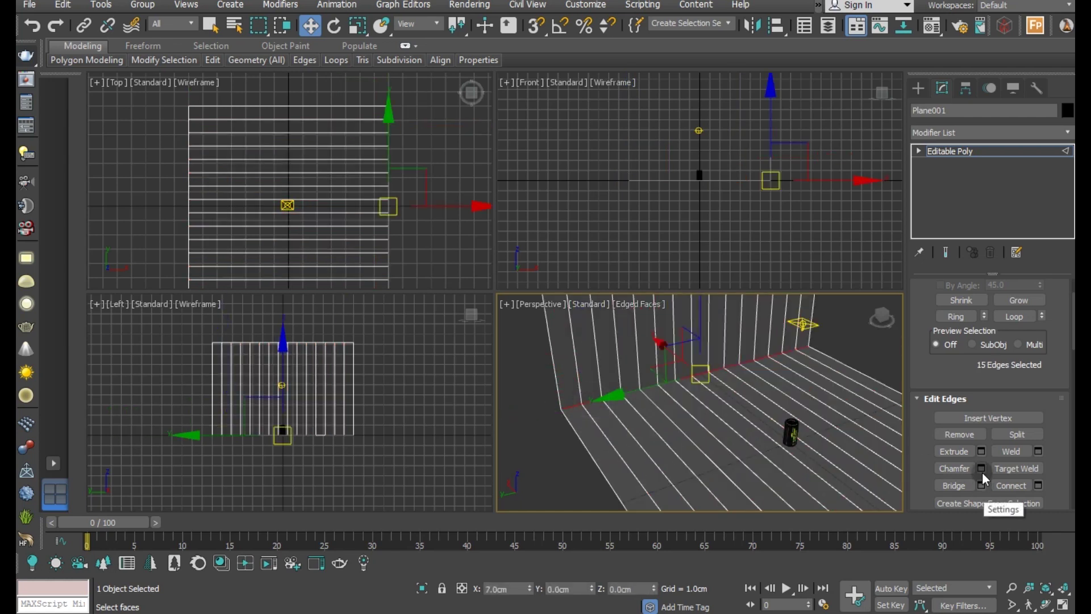
{"action": "left_click", "coordinate": [981, 469]}
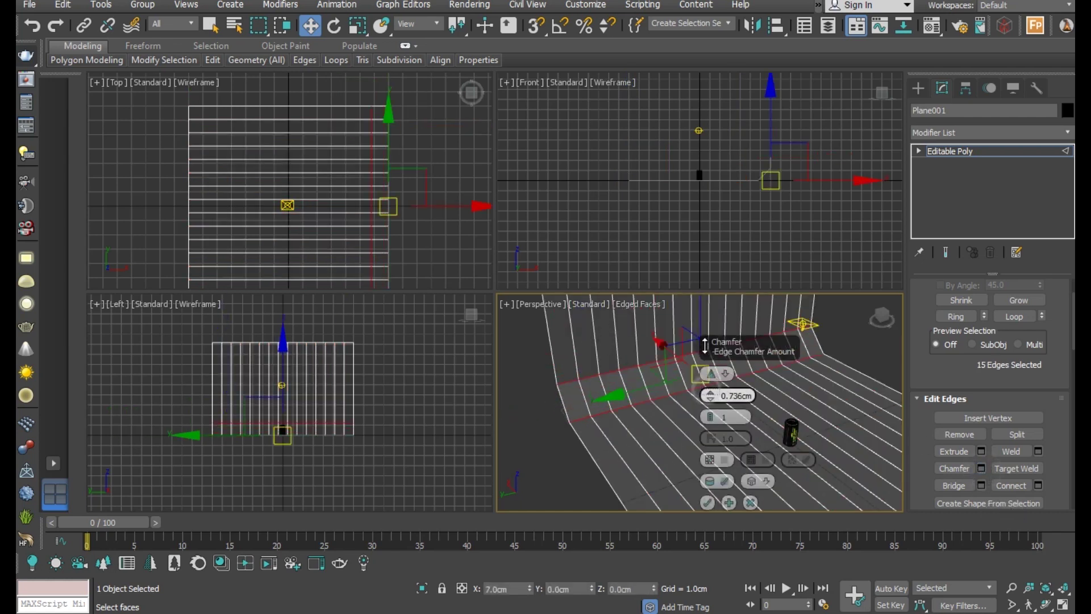
{"action": "left_click_drag", "start_coordinate": [710, 417], "coordinate": [714, 419]}
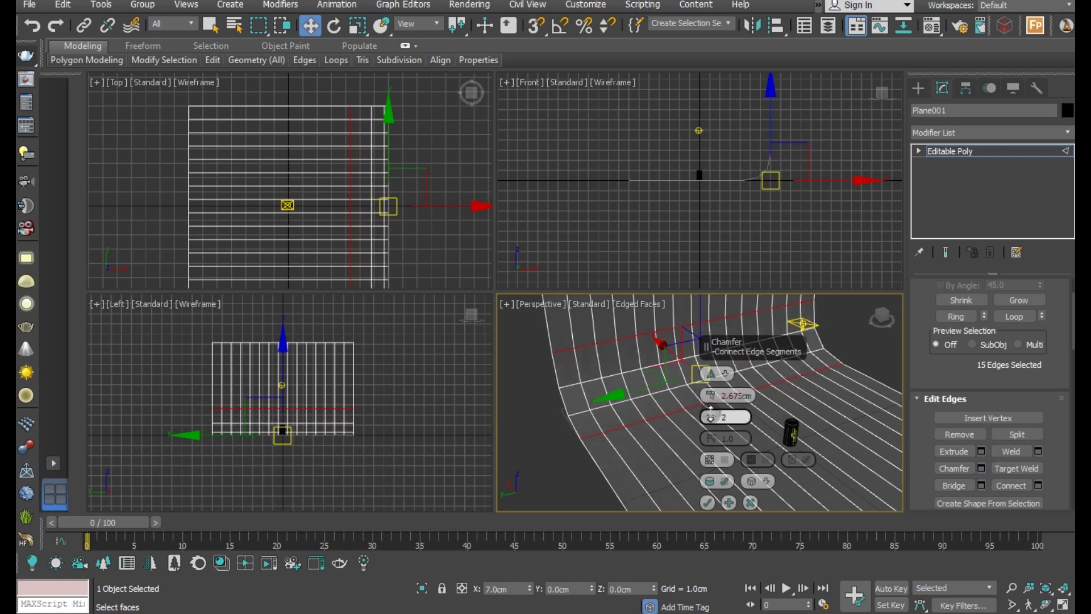
{"action": "left_click", "coordinate": [707, 502]}
{"action": "left_click", "coordinate": [946, 152]}
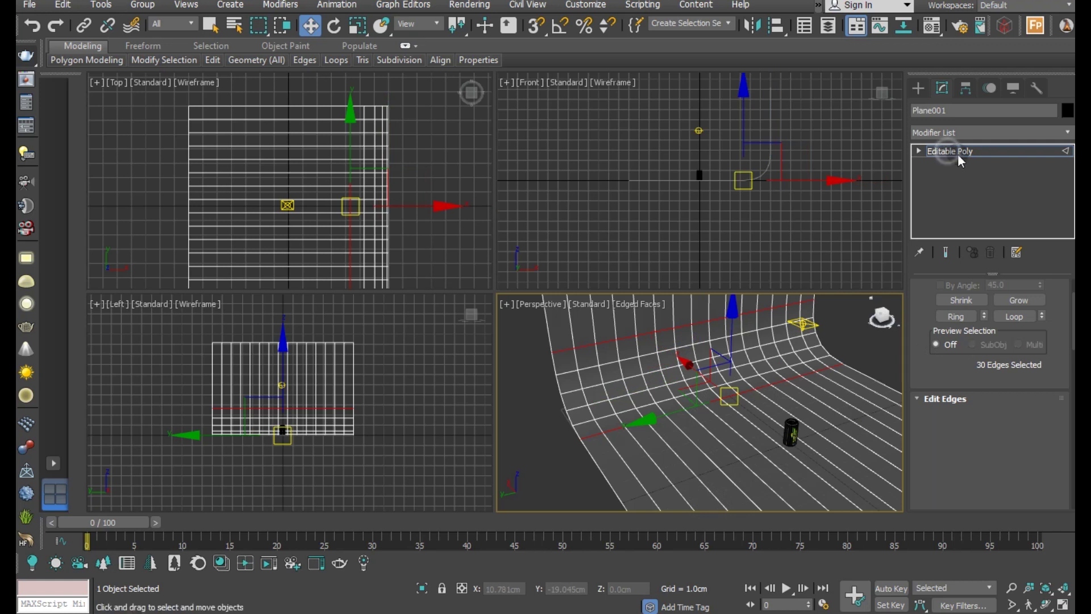
Add a Bend modifier to the backdrop with Y axis and -111 degree angle
{"action": "left_click", "coordinate": [1066, 133]}
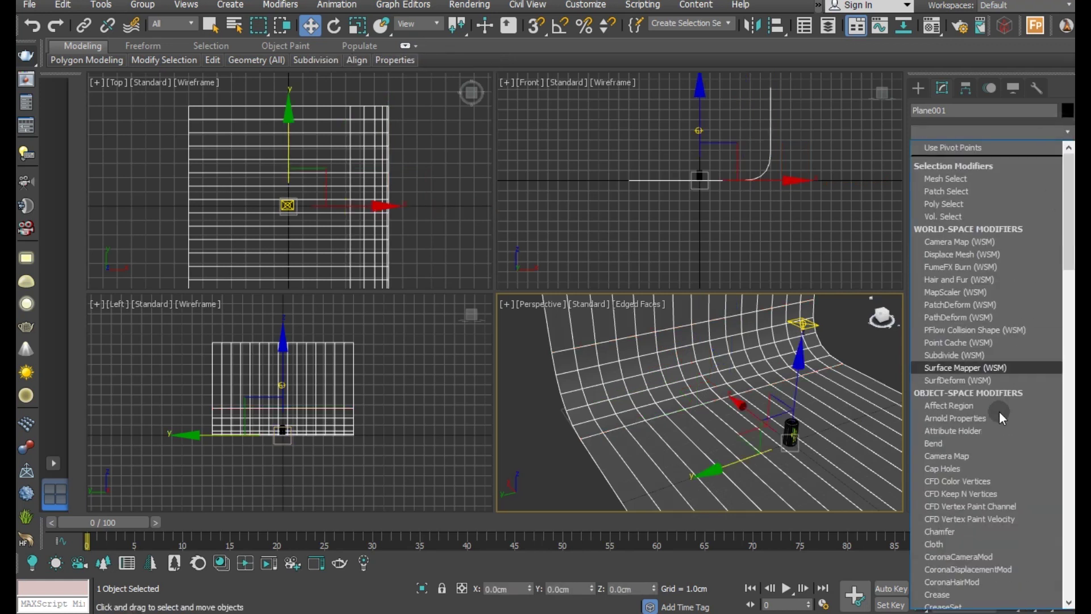
{"action": "left_click", "coordinate": [980, 443]}
{"action": "left_click_drag", "start_coordinate": [1026, 315], "coordinate": [1011, 325]}
{"action": "left_click", "coordinate": [992, 369]}
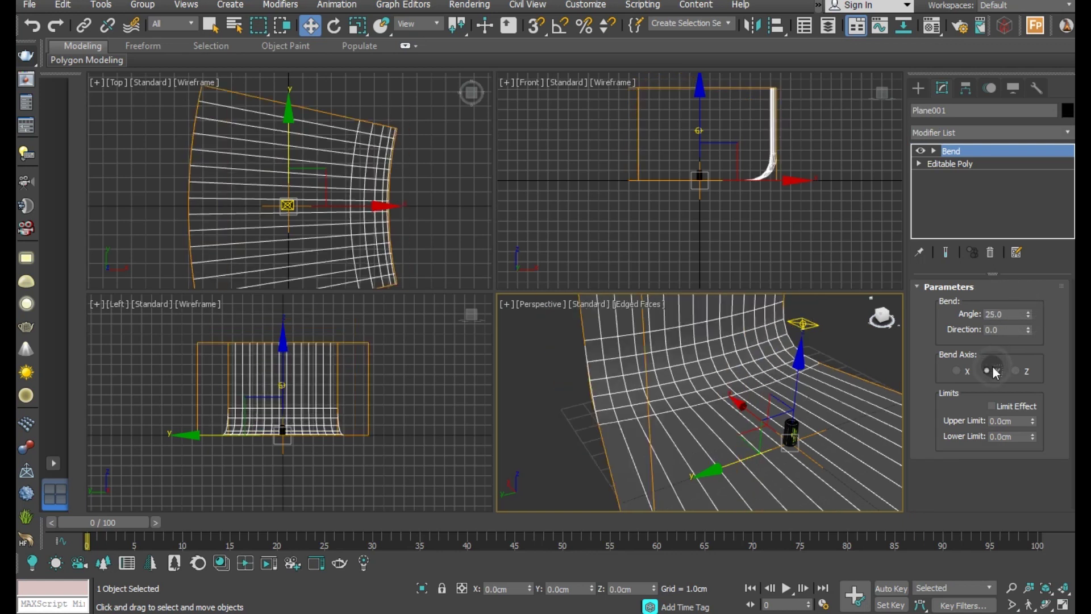
{"action": "mouse_move", "coordinate": [1027, 313]}
{"action": "left_mouse_down"}
{"action": "mouse_move", "coordinate": [1026, 389]}
{"action": "mouse_move", "coordinate": [968, 527]}
{"action": "left_mouse_up"}
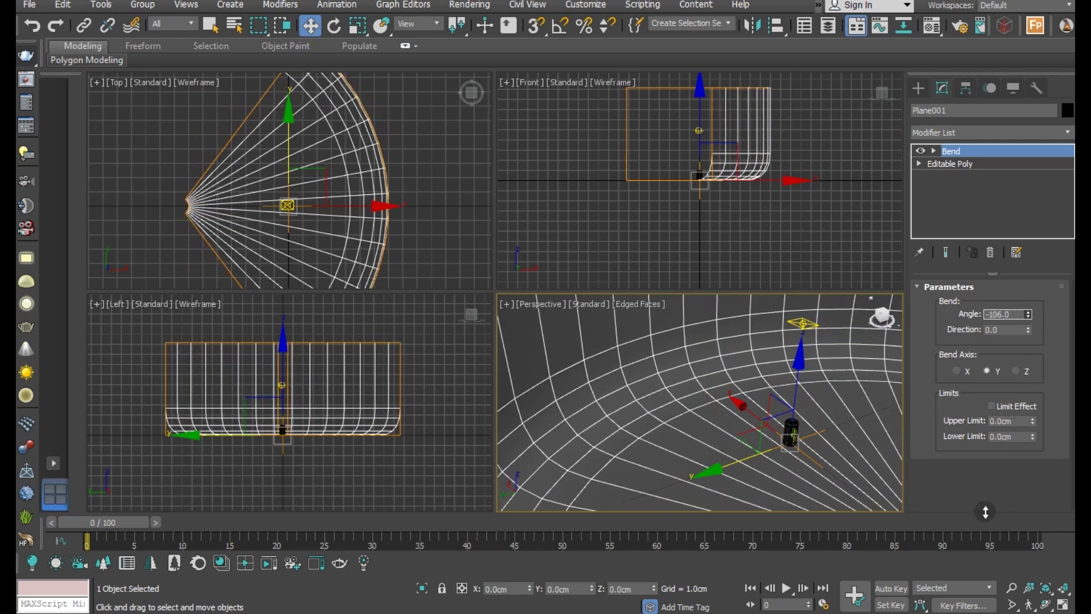
{"action": "left_click_drag", "start_coordinate": [967, 527], "coordinate": [968, 520]}
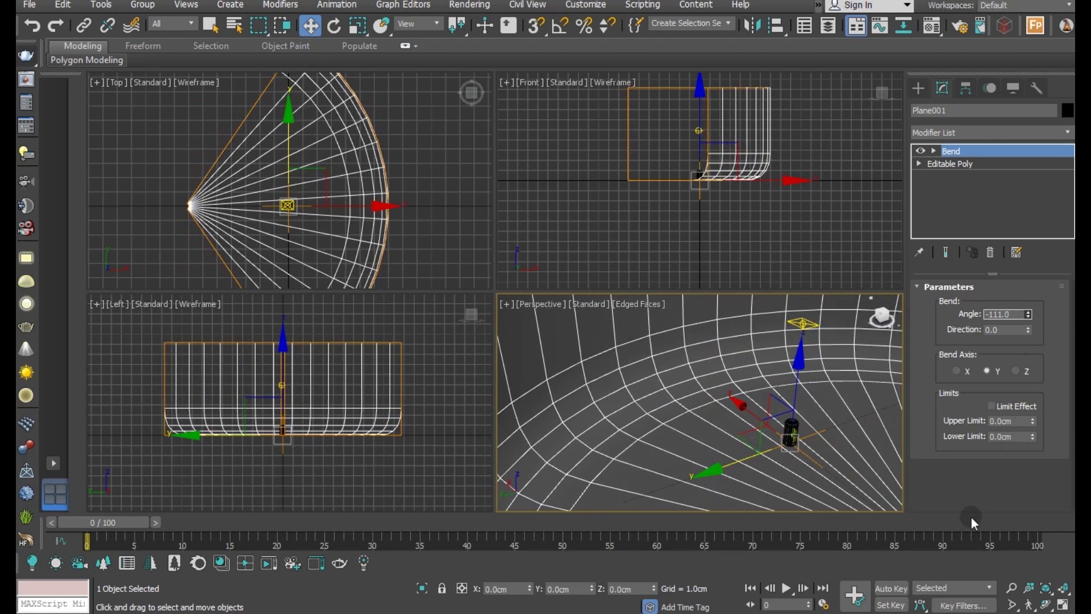
Shift the backdrop to X 2.536 cm and orbit the view to frame the can
{"action": "mouse_move", "coordinate": [786, 455]}
{"action": "middle_mouse_down", "text": "alt"}
{"action": "mouse_move", "coordinate": [793, 449]}
{"action": "mouse_move", "coordinate": [762, 396]}
{"action": "middle_mouse_up", "text": "alt"}
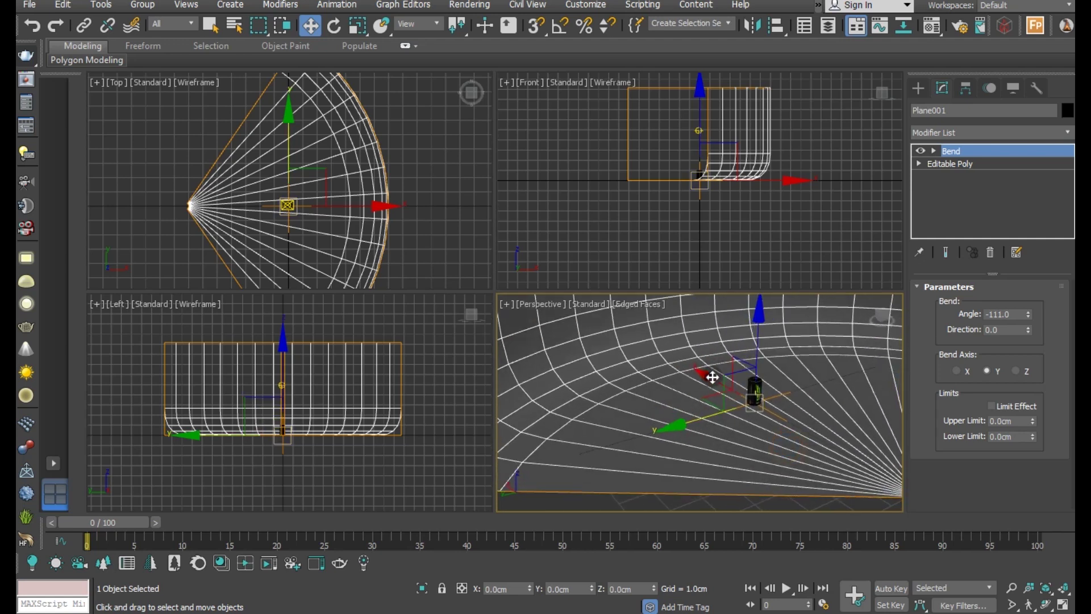
{"action": "left_click_drag", "start_coordinate": [711, 377], "coordinate": [784, 422]}
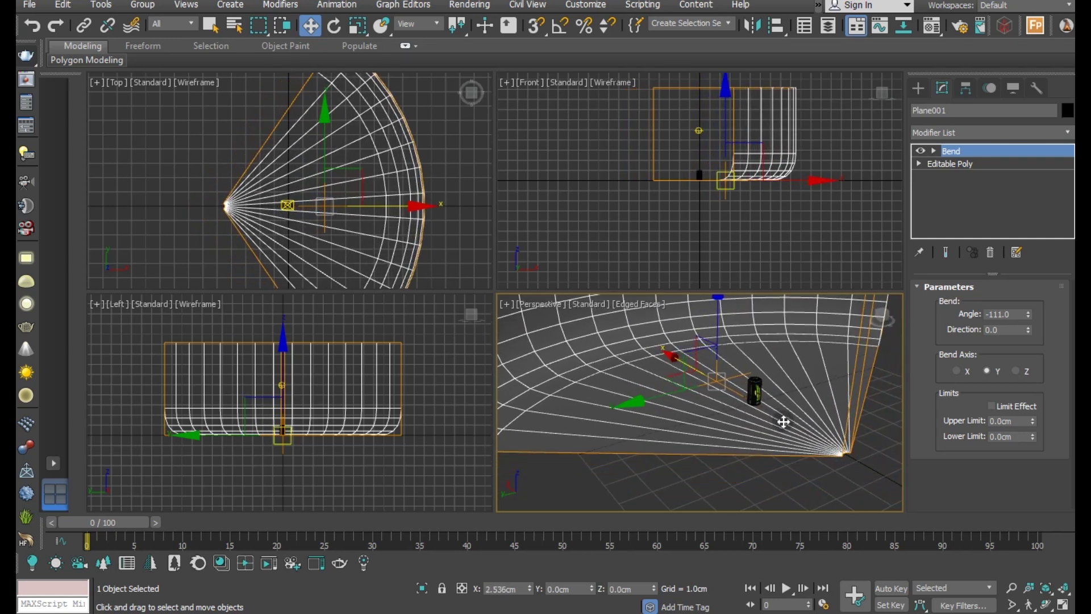
{"action": "scroll", "coordinate": [767, 417], "scroll_direction": "up", "scroll_amount": 3}
{"action": "scroll", "coordinate": [755, 406], "scroll_direction": "up", "scroll_amount": 3}
{"action": "scroll", "coordinate": [747, 397], "scroll_direction": "up", "scroll_amount": 3}
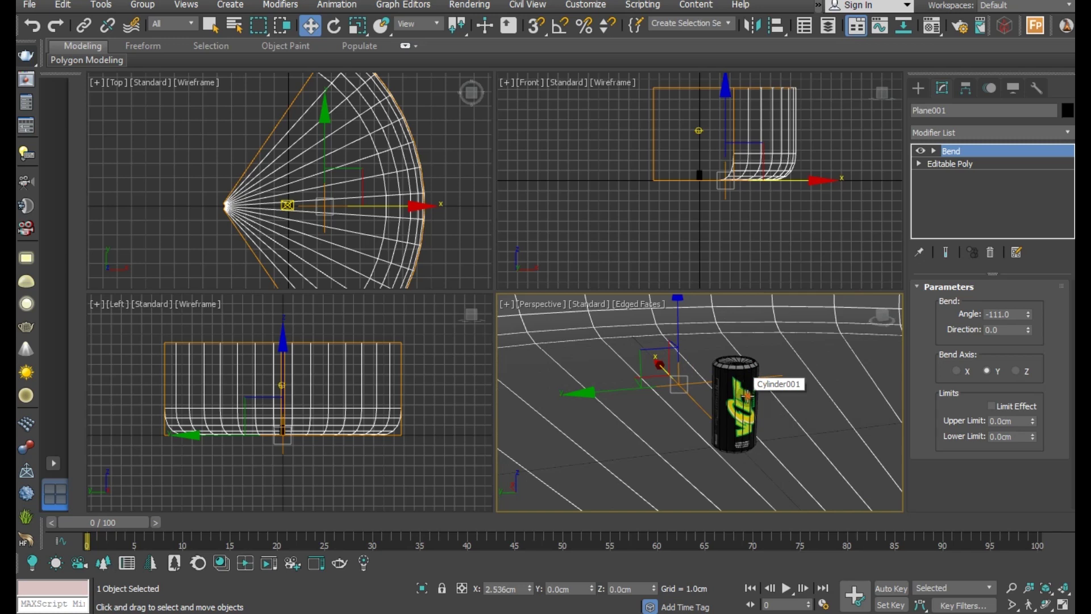
{"action": "middle_click_drag", "start_coordinate": [747, 396], "coordinate": [683, 435], "text": "alt"}
Freeze the curved backdrop plane through its Object Properties
{"action": "right_click", "coordinate": [659, 443]}
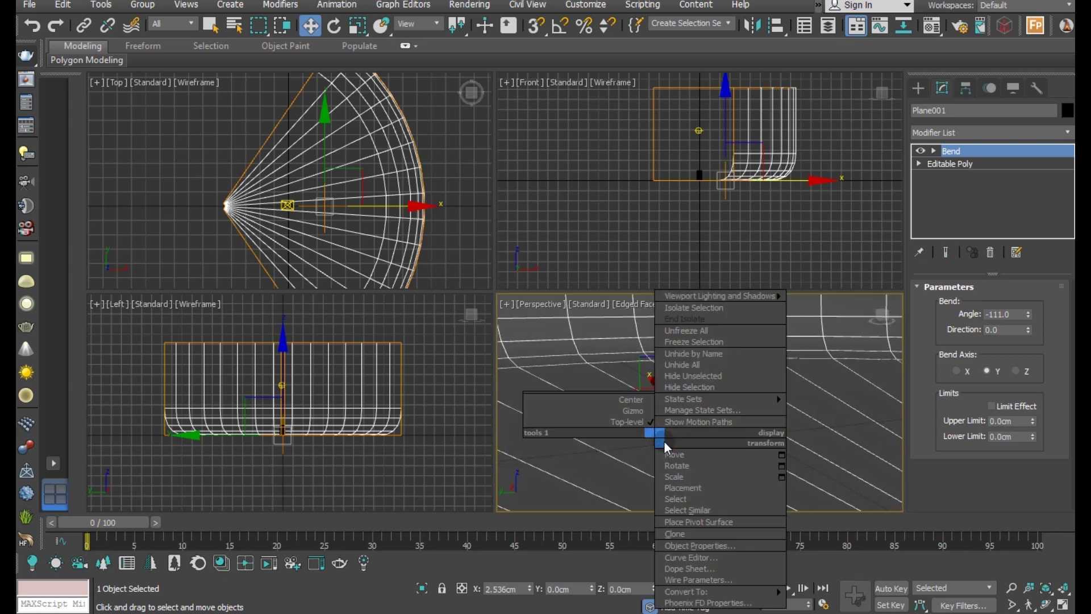
{"action": "left_click", "coordinate": [702, 544]}
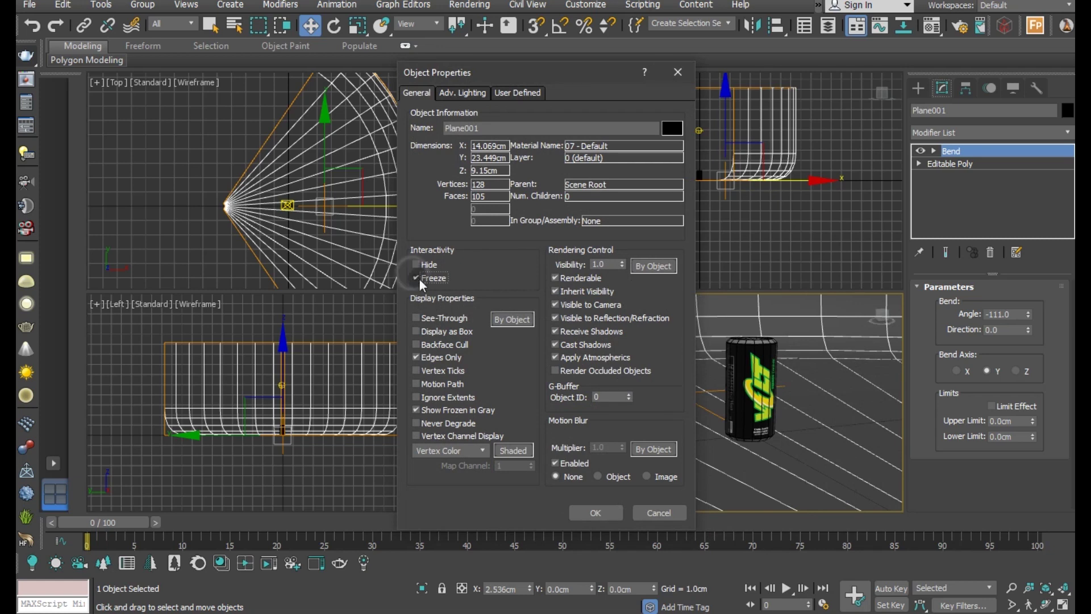
{"action": "left_click", "coordinate": [606, 514]}
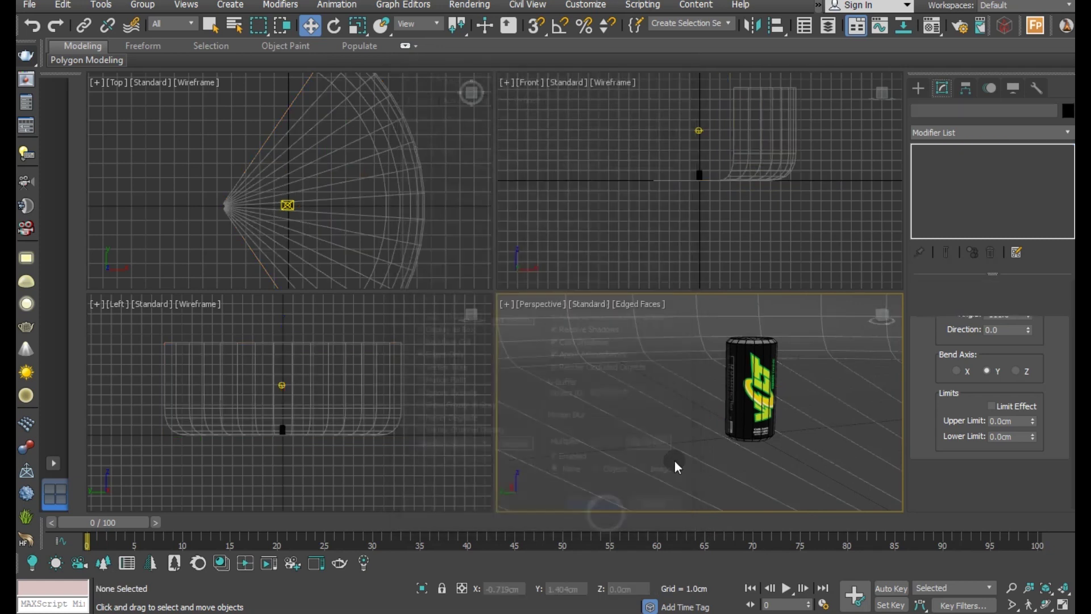
Open the Render Setup dialog from the Rendering menu
{"action": "scroll", "coordinate": [722, 452], "scroll_direction": "up", "scroll_amount": 2}
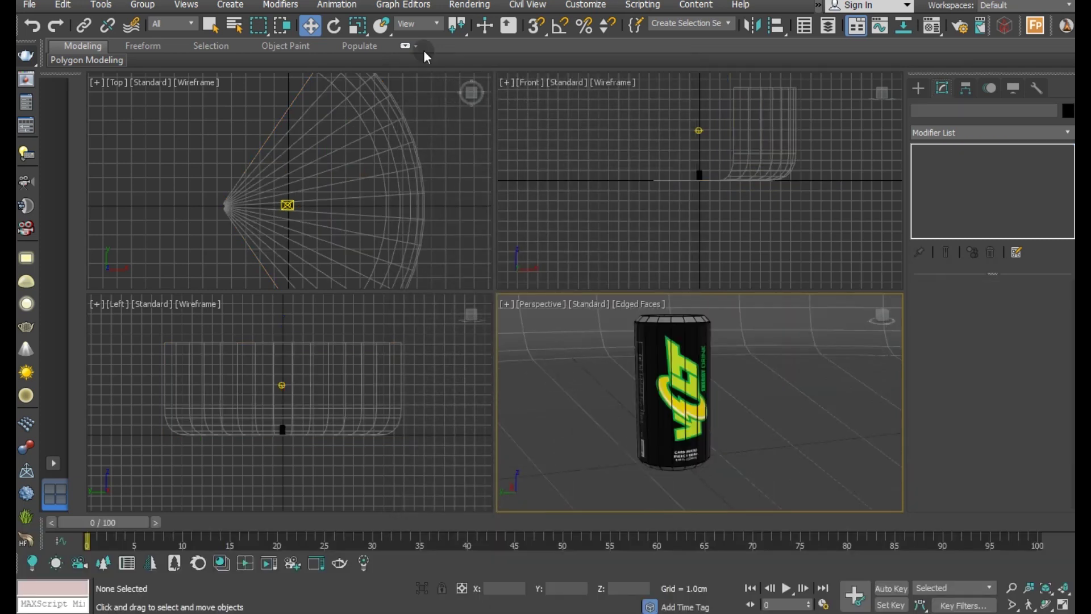
{"action": "left_click", "coordinate": [470, 5]}
{"action": "left_click", "coordinate": [474, 84]}
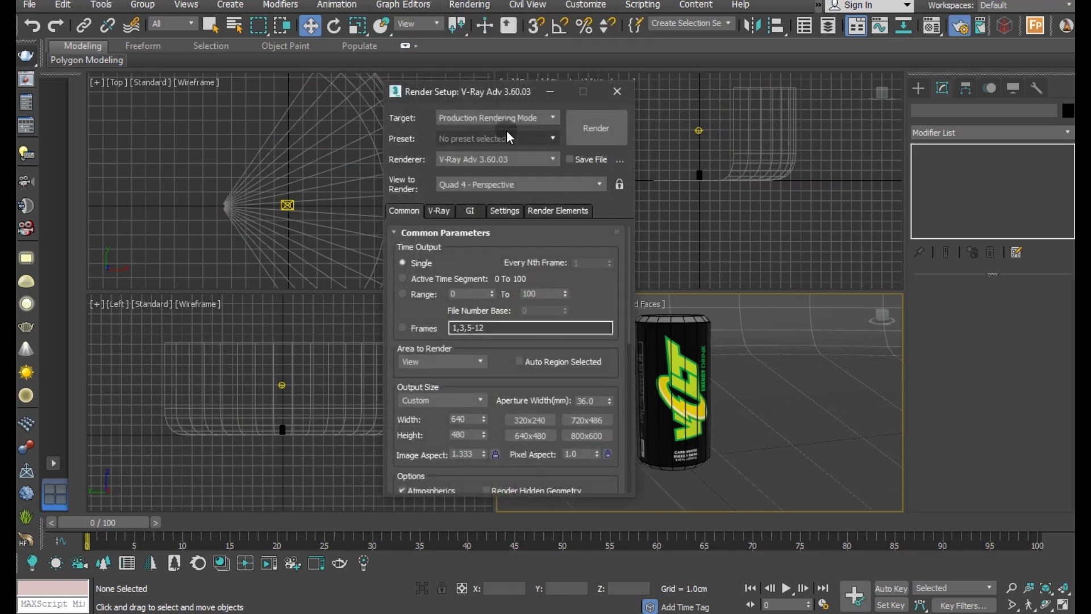
In the V-Ray Environment rollout, enable the GI and reflection/refraction environment overrides
{"action": "left_click", "coordinate": [507, 160]}
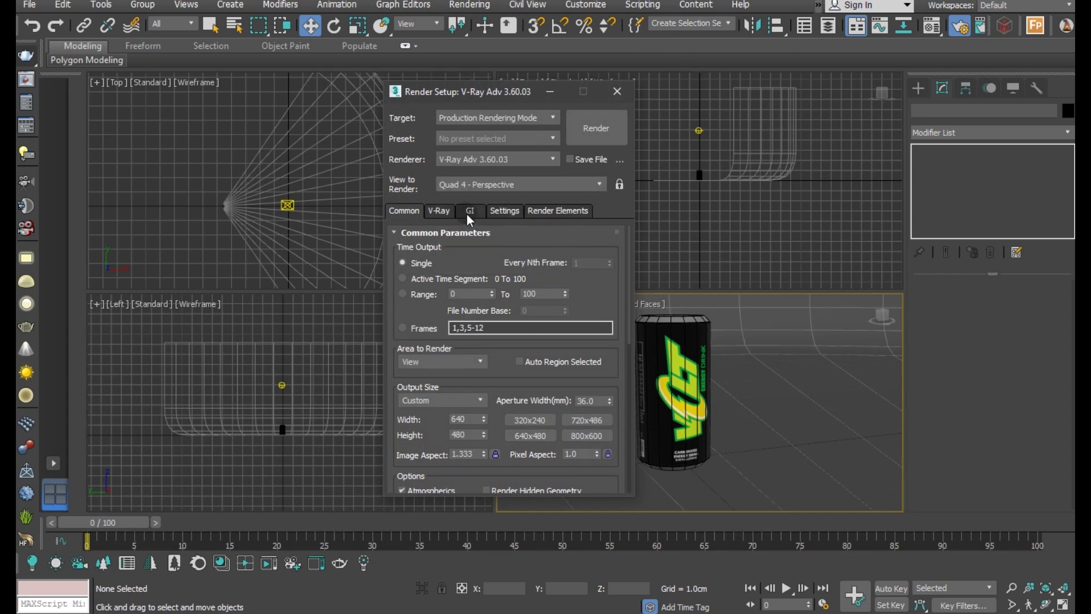
{"action": "left_click", "coordinate": [448, 208]}
{"action": "left_click", "coordinate": [465, 391]}
{"action": "left_click", "coordinate": [438, 470]}
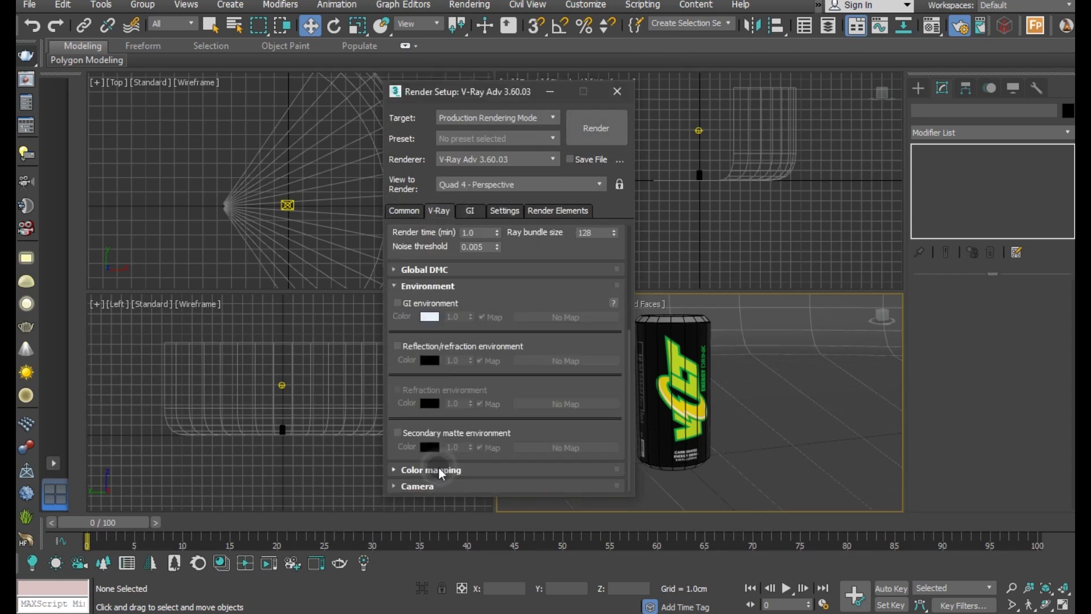
{"action": "left_click", "coordinate": [405, 307]}
{"action": "left_click", "coordinate": [405, 343]}
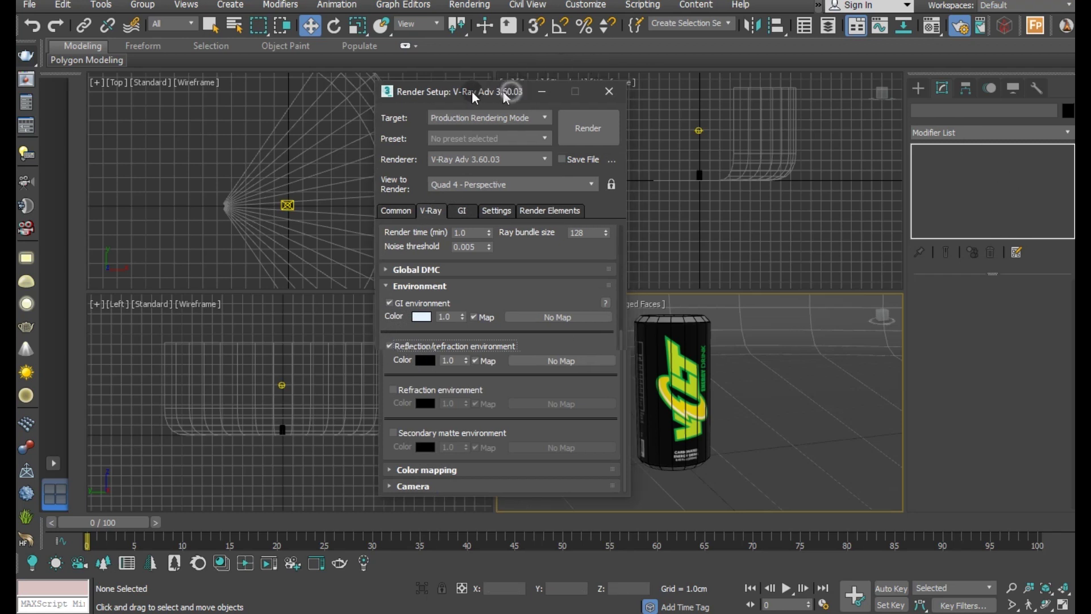
{"action": "left_click_drag", "start_coordinate": [472, 91], "coordinate": [380, 89]}
{"action": "left_click", "coordinate": [919, 89]}
Draw a new VRayLight beside the can in the Perspective view
{"action": "left_click", "coordinate": [954, 109]}
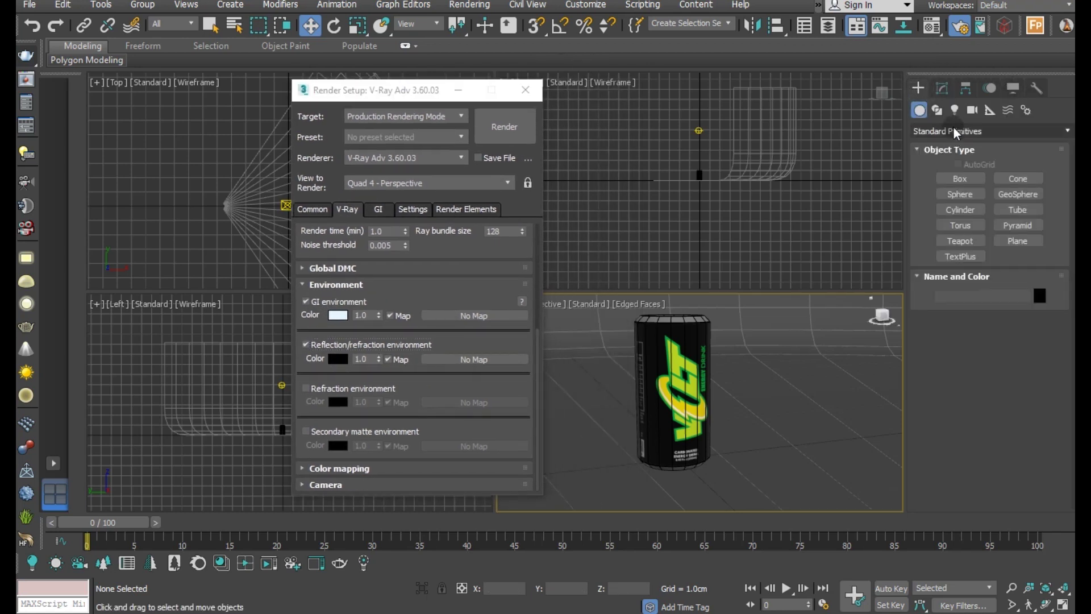
{"action": "left_click", "coordinate": [952, 126]}
{"action": "left_click", "coordinate": [951, 181]}
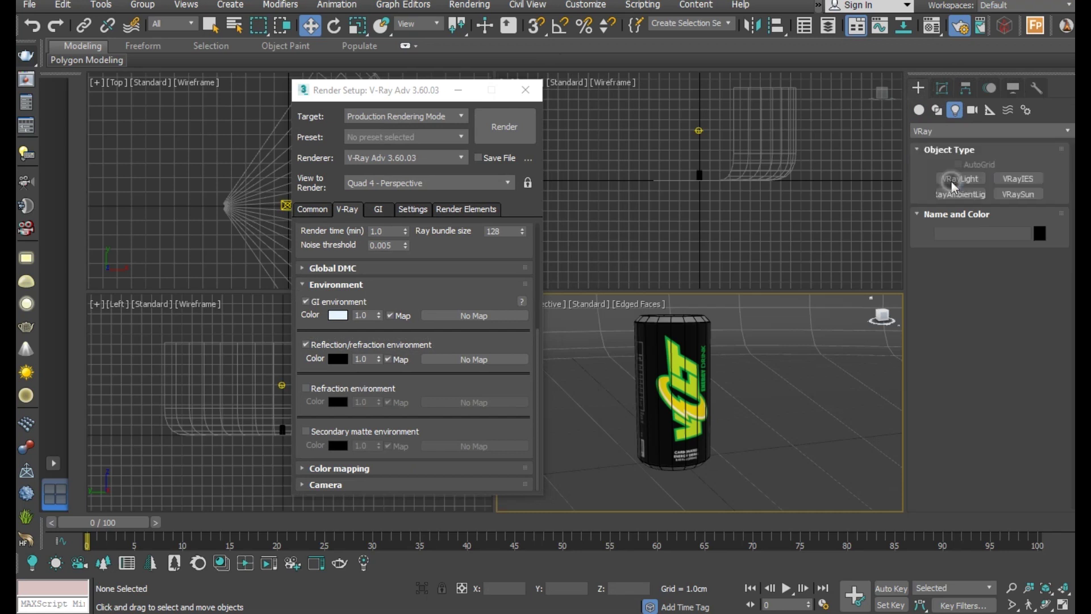
{"action": "left_click_drag", "start_coordinate": [796, 439], "coordinate": [879, 451]}
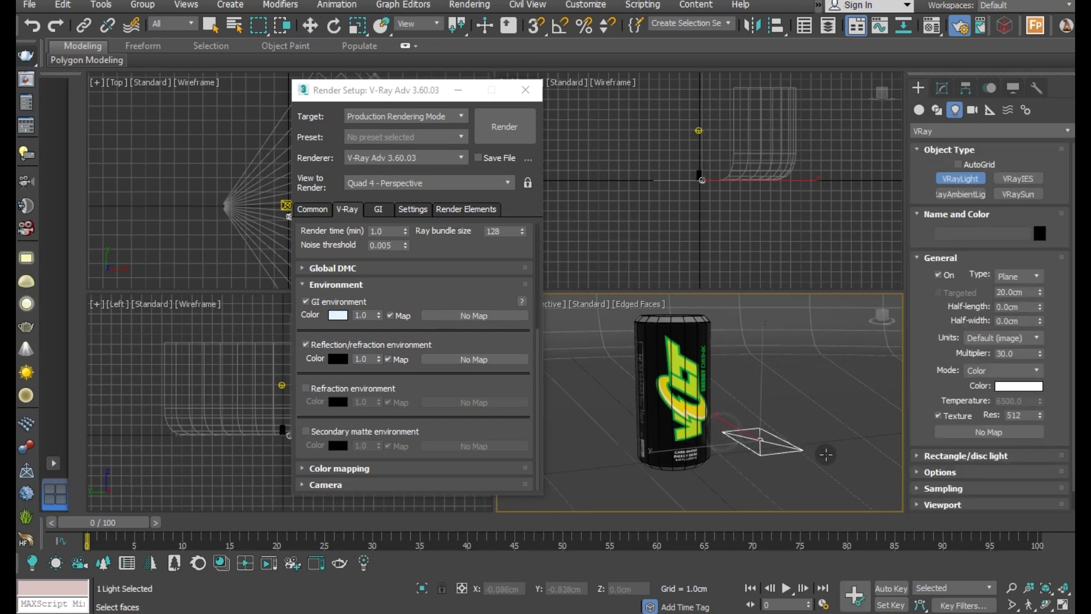
{"action": "right_click", "coordinate": [878, 451]}
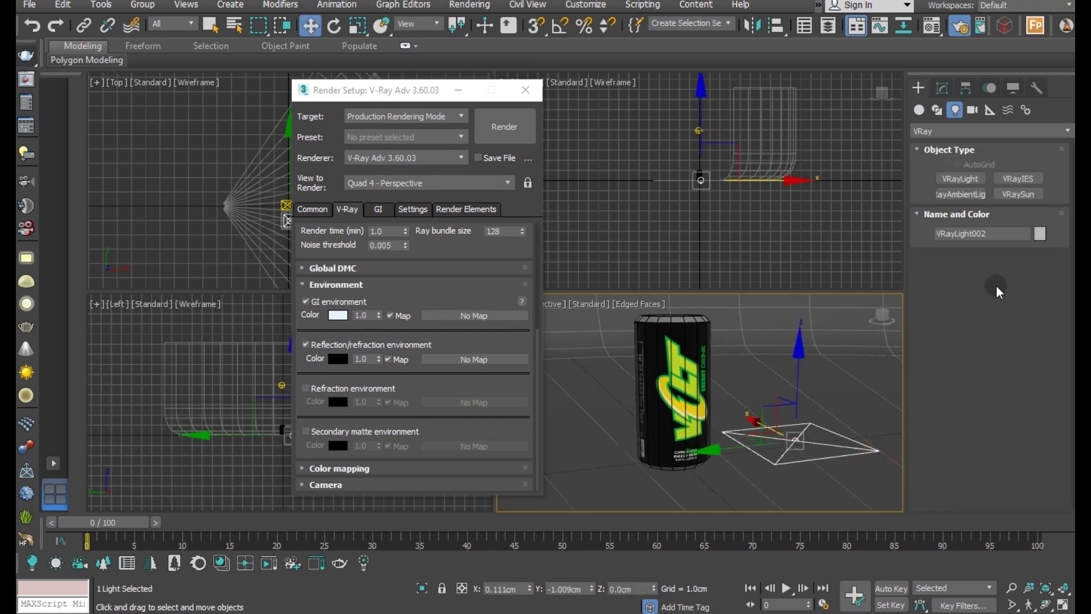
Change the new light's type to Dome and raise it above the can
{"action": "left_click", "coordinate": [942, 88]}
{"action": "left_click", "coordinate": [1031, 305]}
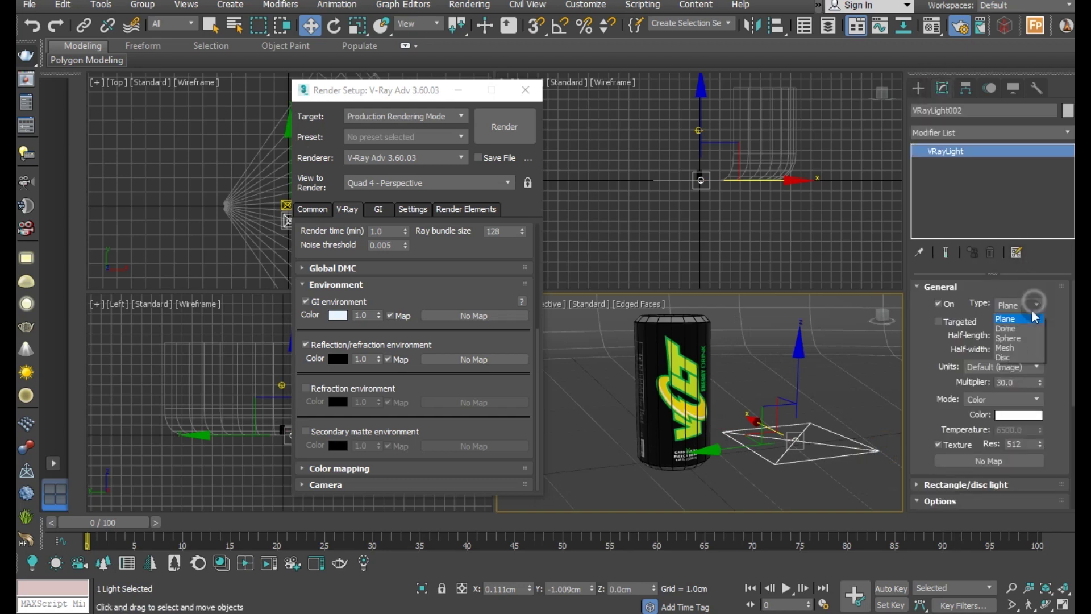
{"action": "left_click", "coordinate": [1012, 328]}
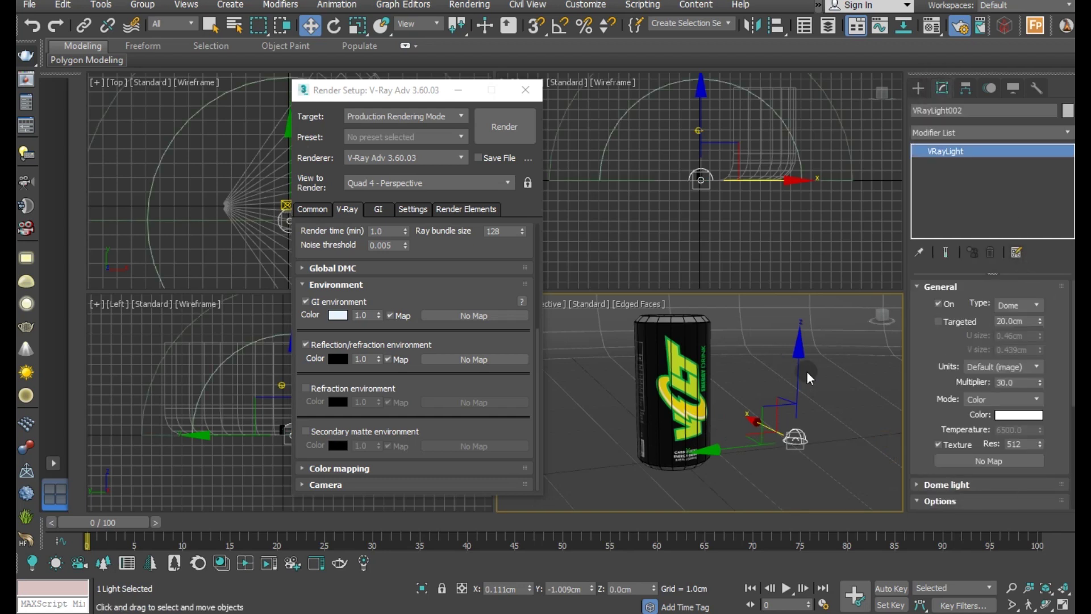
{"action": "left_click_drag", "start_coordinate": [800, 348], "coordinate": [801, 273]}
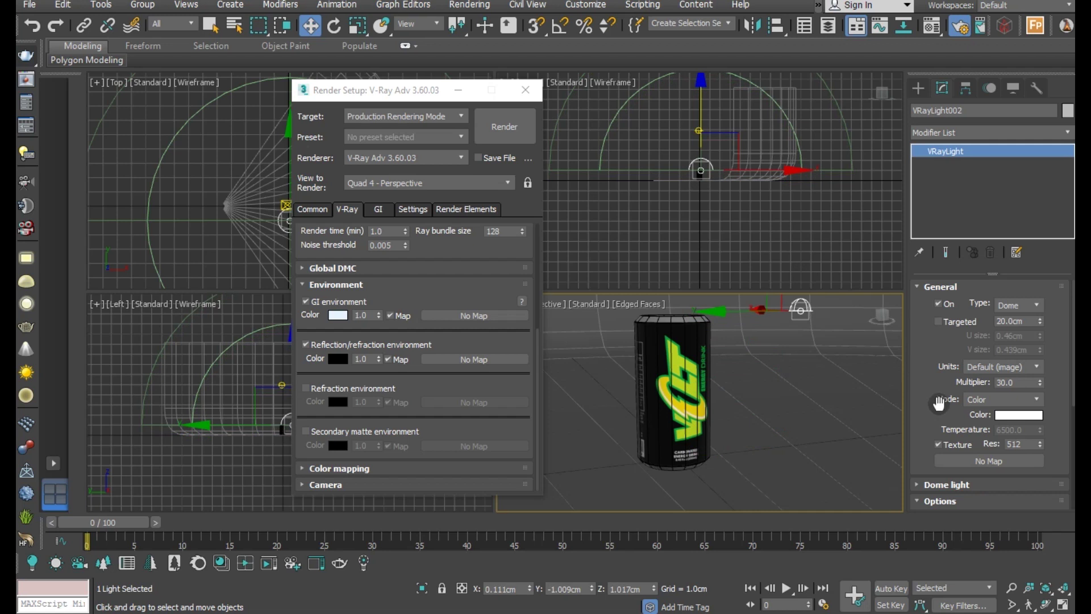
{"action": "left_click_drag", "start_coordinate": [1029, 381], "coordinate": [938, 381]}
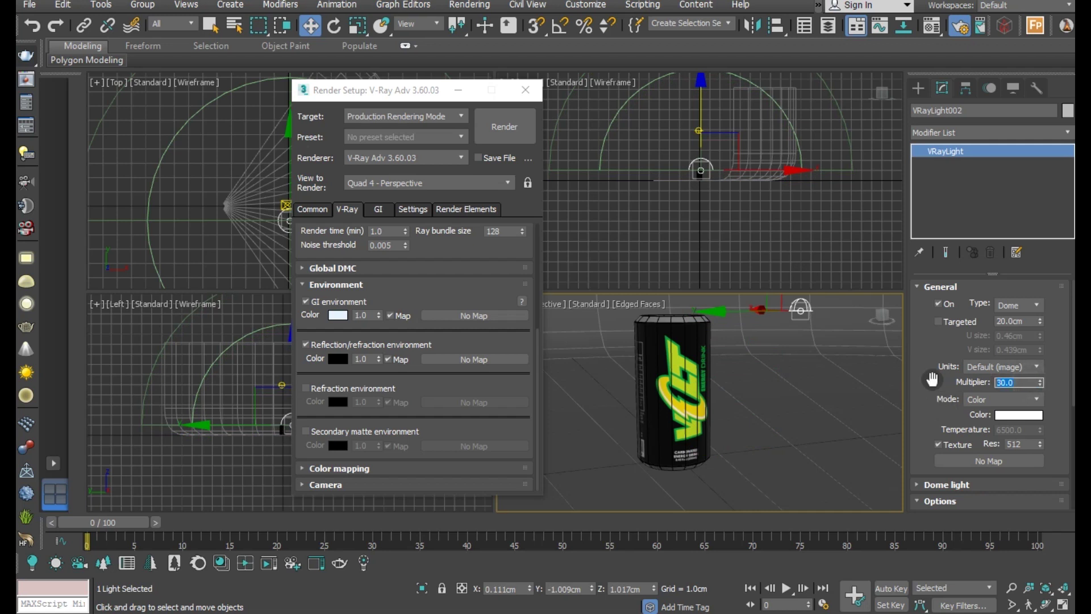
{"action": "type", "text": "5"}
Set the dome light's multiplier to 5 and make it invisible
{"action": "left_click", "coordinate": [940, 382]}
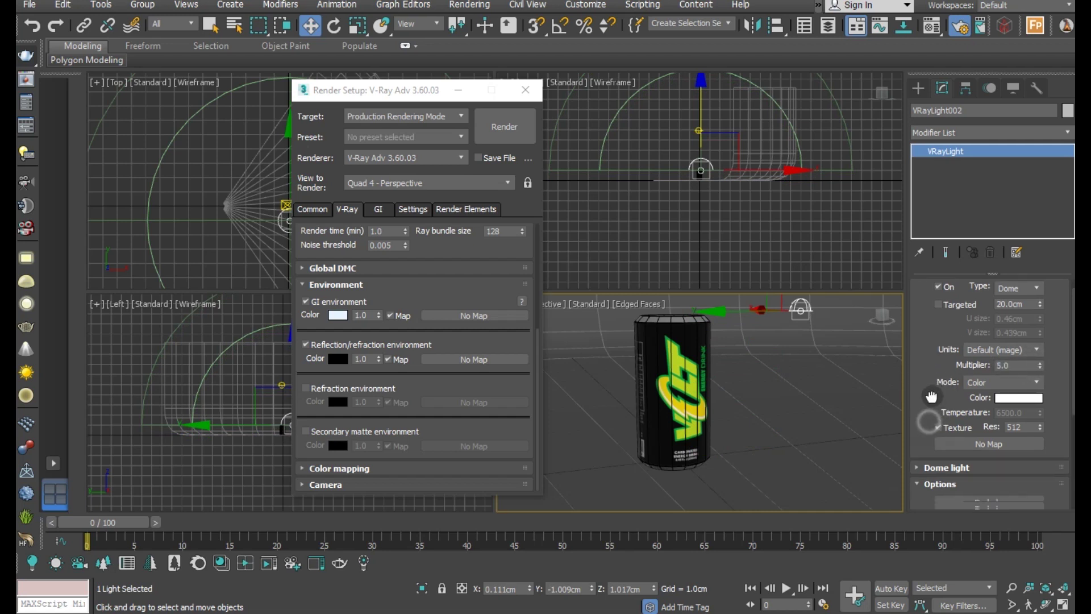
{"action": "scroll", "coordinate": [943, 449], "scroll_direction": "down", "scroll_amount": 2}
{"action": "scroll", "coordinate": [946, 461], "scroll_direction": "down", "scroll_amount": 3}
{"action": "scroll", "coordinate": [946, 463], "scroll_direction": "down", "scroll_amount": 1}
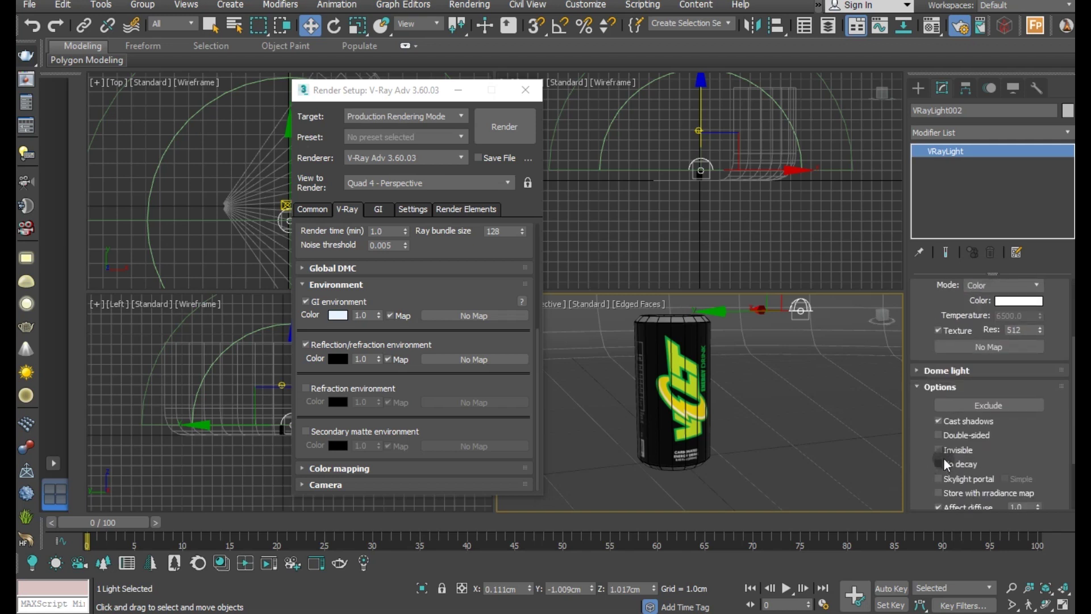
{"action": "scroll", "coordinate": [1006, 455], "scroll_direction": "up", "scroll_amount": 1}
{"action": "scroll", "coordinate": [1011, 456], "scroll_direction": "up", "scroll_amount": 1}
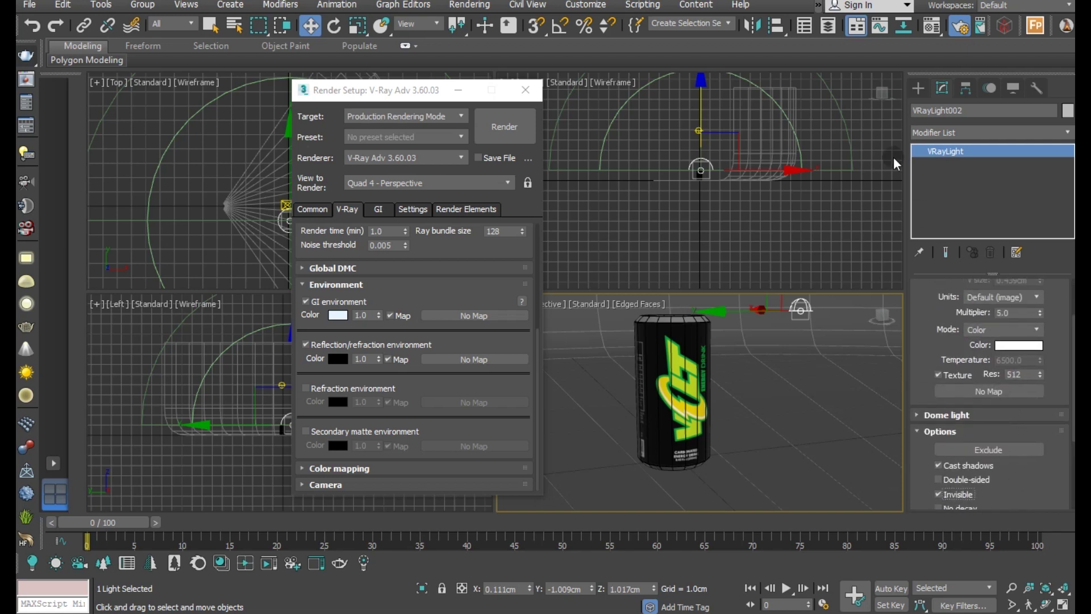
Turn an unused Material Editor slot into a VRayMtl
{"action": "left_click", "coordinate": [932, 25]}
{"action": "left_click", "coordinate": [162, 150]}
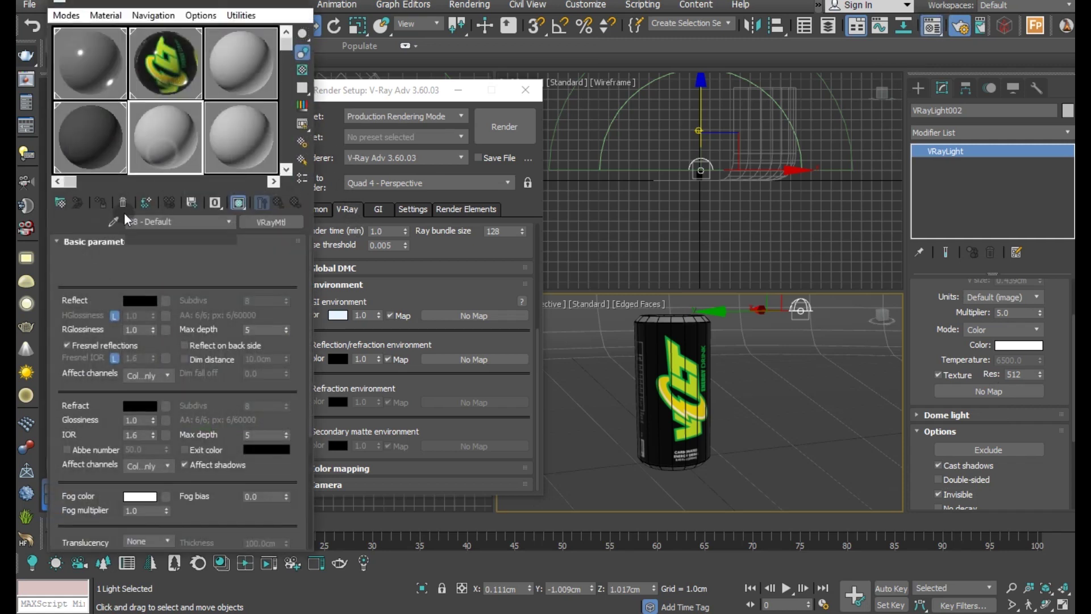
{"action": "left_click", "coordinate": [273, 221]}
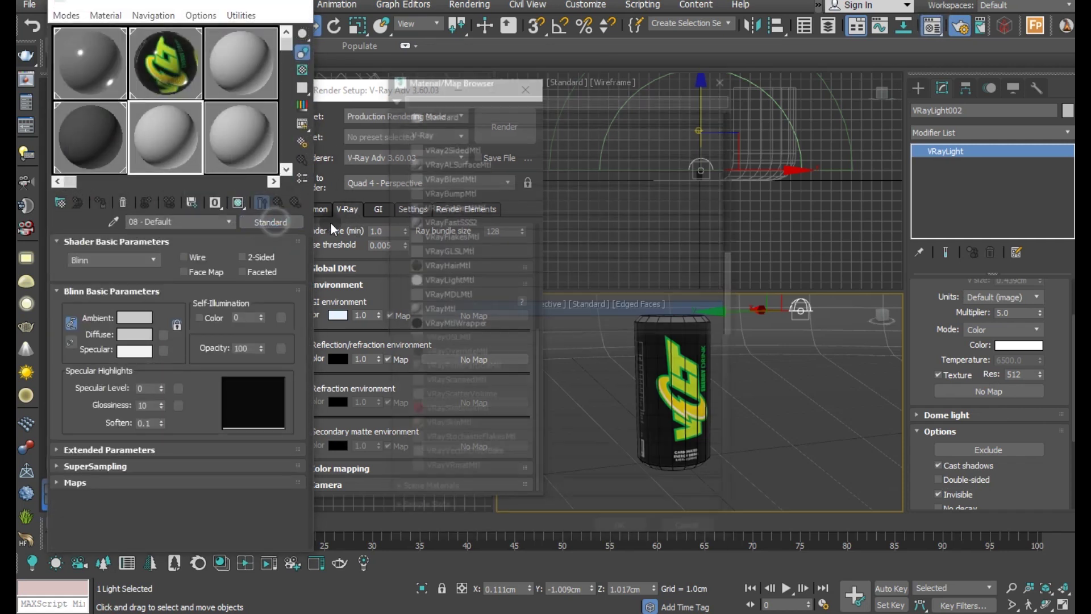
{"action": "double_click", "coordinate": [441, 312]}
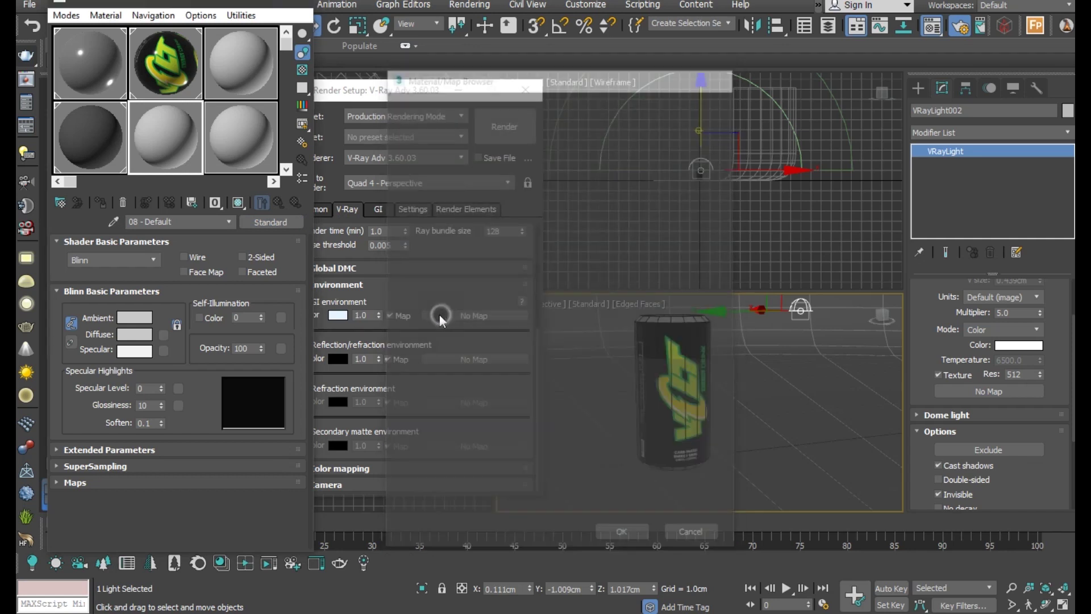
Add a VRayHDRI map to the VRayMtl's Diffuse channel
{"action": "left_click", "coordinate": [166, 258]}
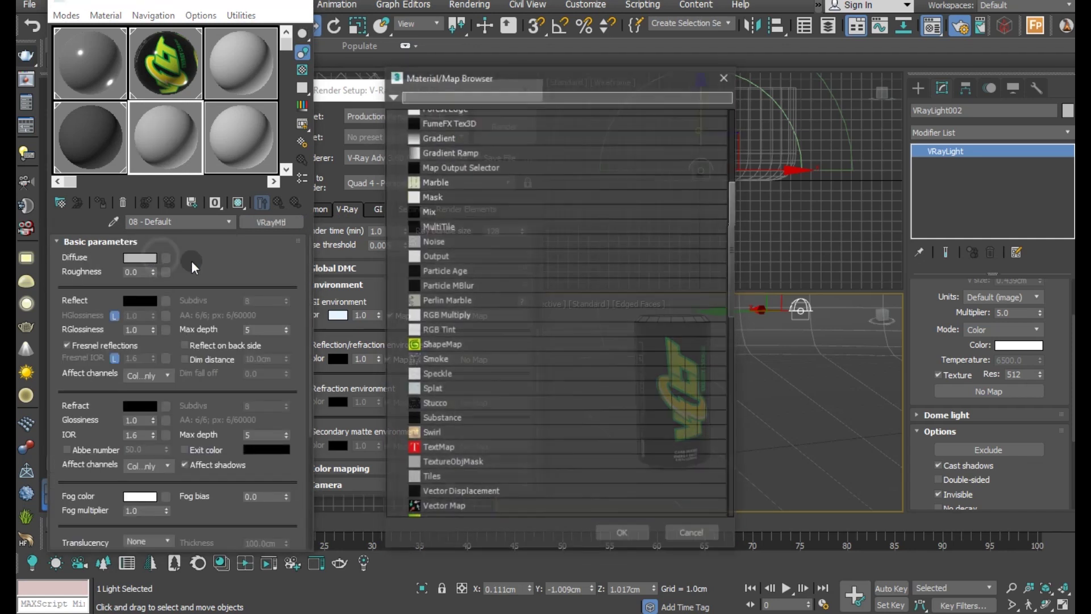
{"action": "scroll", "coordinate": [468, 432], "scroll_direction": "down", "scroll_amount": 10}
{"action": "scroll", "coordinate": [474, 467], "scroll_direction": "down", "scroll_amount": 2}
{"action": "scroll", "coordinate": [450, 496], "scroll_direction": "down", "scroll_amount": 2}
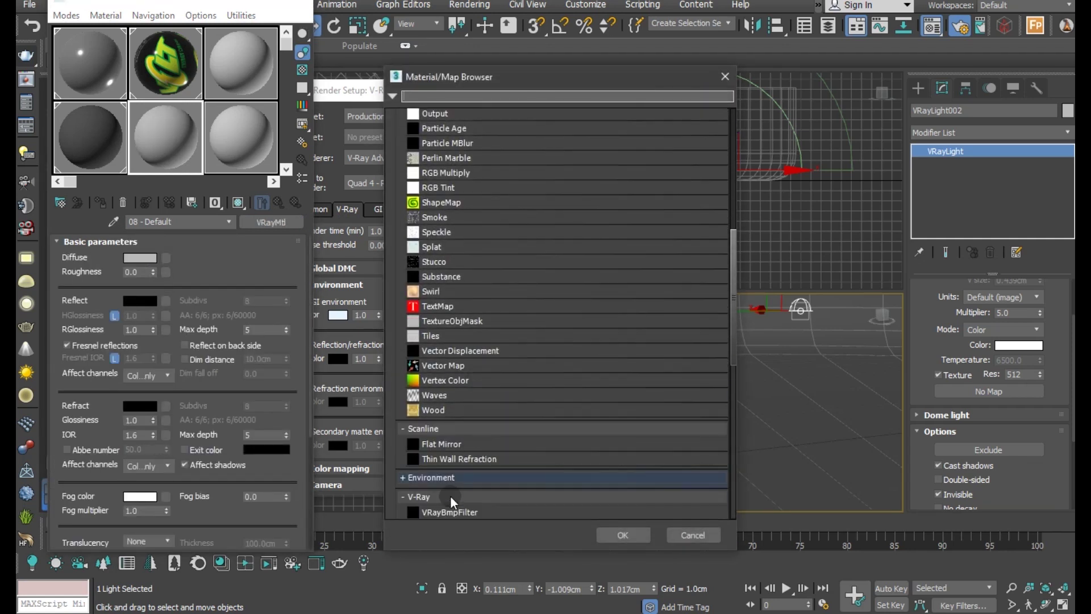
{"action": "scroll", "coordinate": [450, 495], "scroll_direction": "down", "scroll_amount": 3}
{"action": "scroll", "coordinate": [455, 495], "scroll_direction": "down", "scroll_amount": 3}
{"action": "scroll", "coordinate": [462, 496], "scroll_direction": "down", "scroll_amount": 2}
{"action": "scroll", "coordinate": [454, 466], "scroll_direction": "down", "scroll_amount": 2}
{"action": "double_click", "coordinate": [453, 458]}
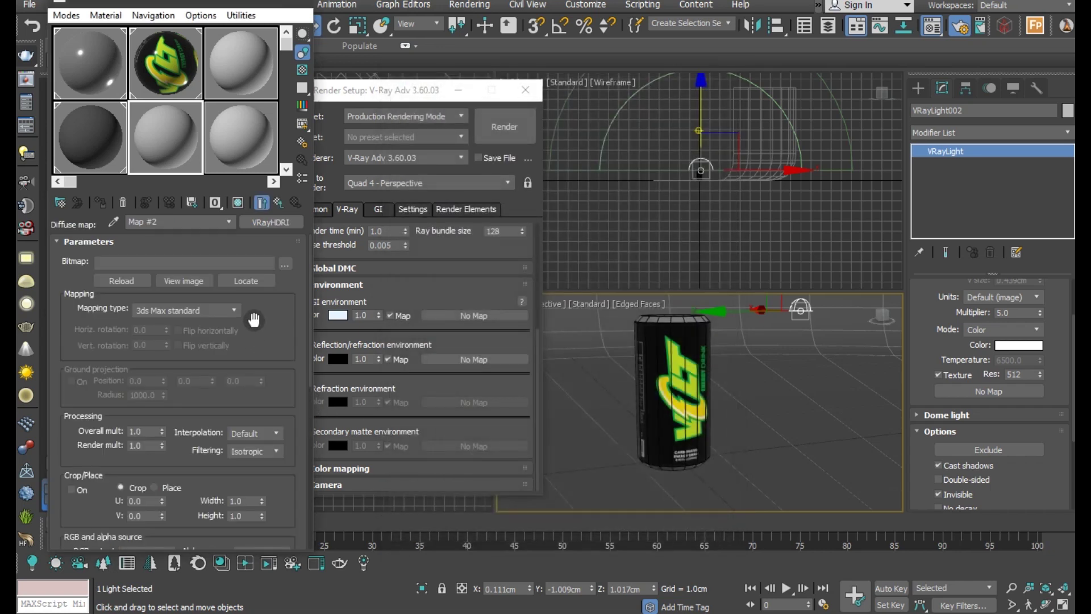
Darken the diffuse colour to 12 grey and instance the HDRI map into GI environment
{"action": "left_click", "coordinate": [278, 204]}
{"action": "left_click", "coordinate": [145, 255]}
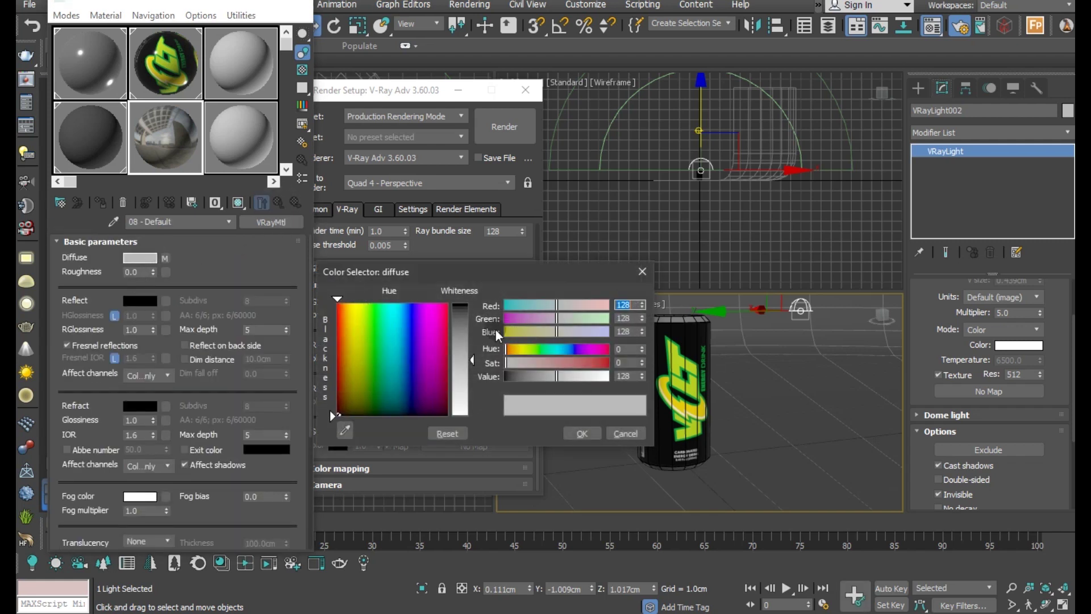
{"action": "left_click", "coordinate": [460, 308]}
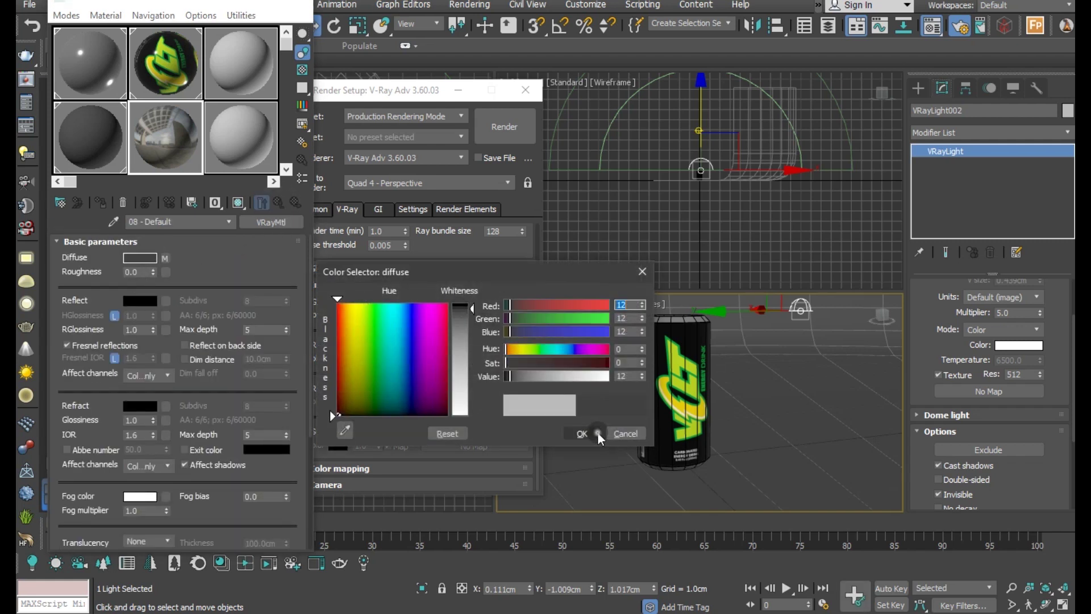
{"action": "left_click", "coordinate": [581, 432]}
{"action": "mouse_move", "coordinate": [165, 258]}
{"action": "left_mouse_down"}
{"action": "mouse_move", "coordinate": [437, 355]}
{"action": "mouse_move", "coordinate": [474, 316]}
{"action": "left_mouse_up"}
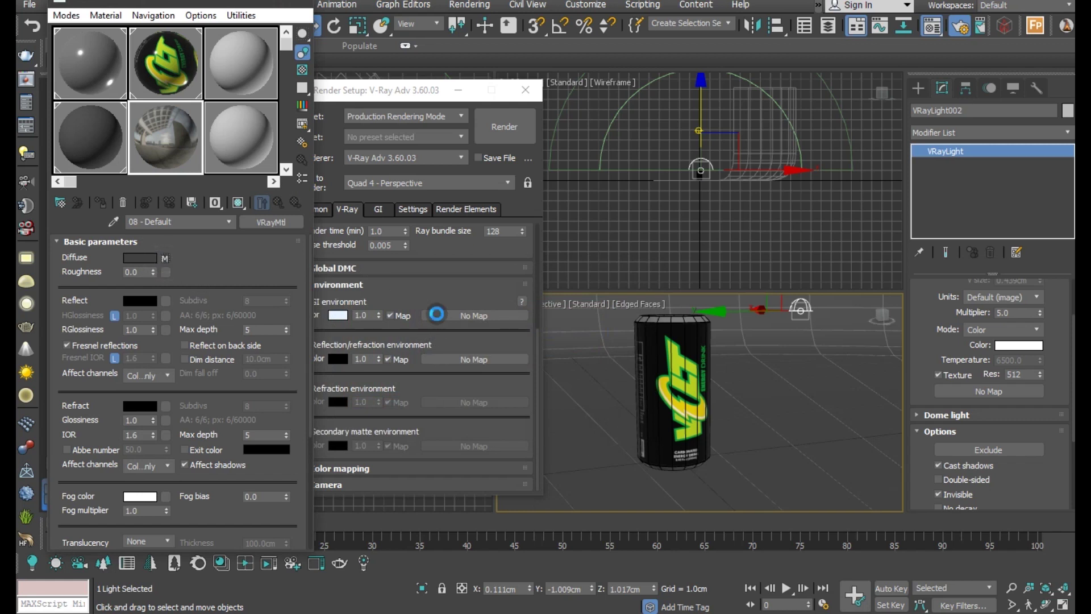
{"action": "left_click", "coordinate": [375, 338]}
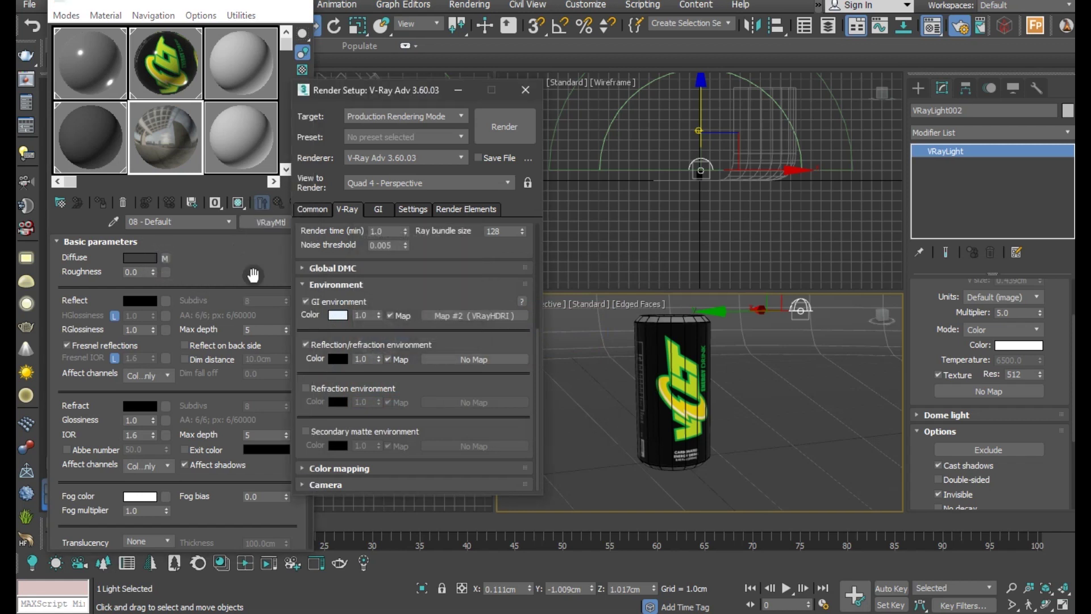
Instance Map #2 into the reflection/refraction environment slot
{"action": "left_click_drag", "start_coordinate": [170, 254], "coordinate": [456, 359]}
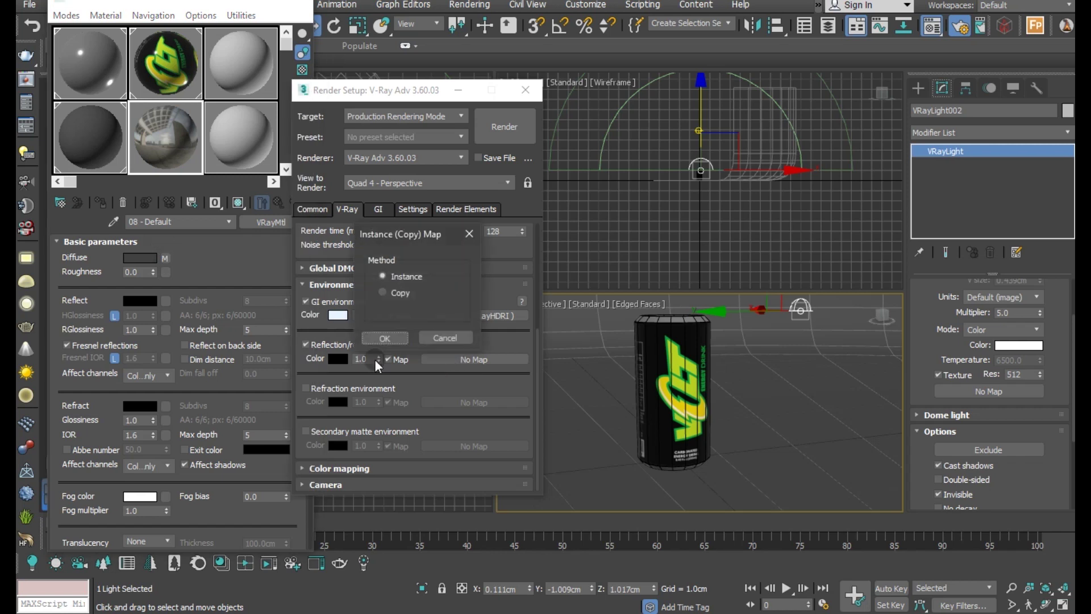
{"action": "left_click", "coordinate": [384, 338]}
{"action": "left_click", "coordinate": [340, 358]}
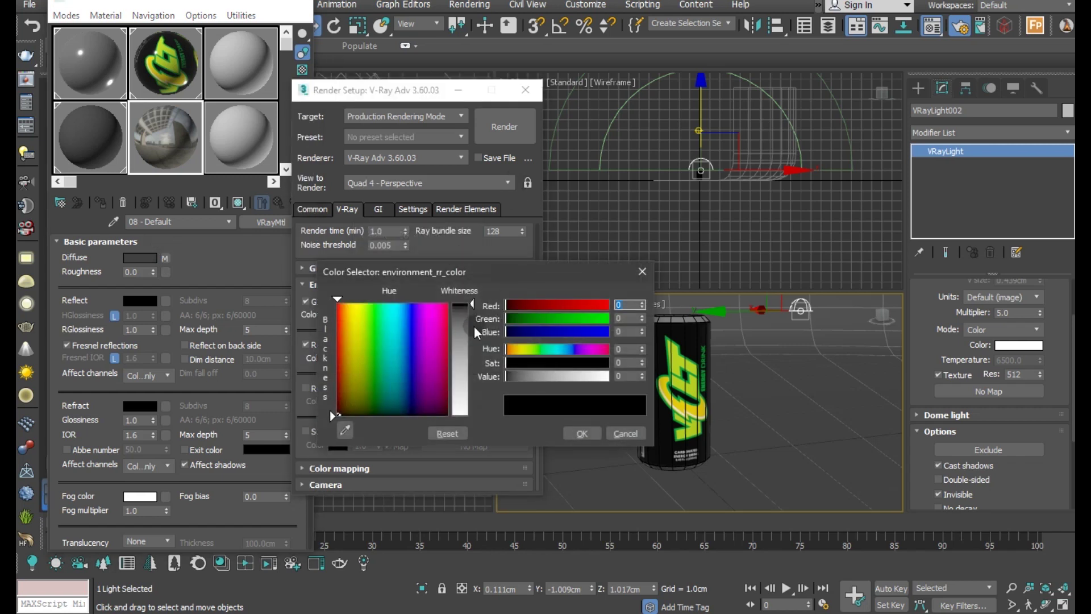
{"action": "left_click", "coordinate": [568, 428]}
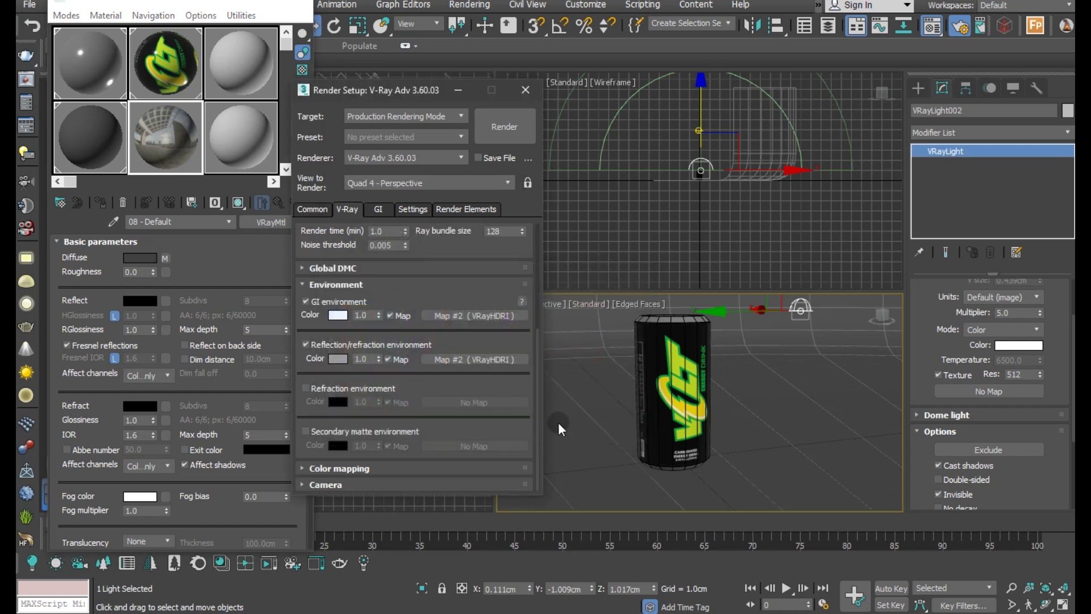
Instance Map #2 into VRayLight002's dome texture and close Render Setup
{"action": "mouse_move", "coordinate": [170, 267]}
{"action": "left_mouse_down"}
{"action": "mouse_move", "coordinate": [829, 402]}
{"action": "mouse_move", "coordinate": [954, 391]}
{"action": "left_mouse_up"}
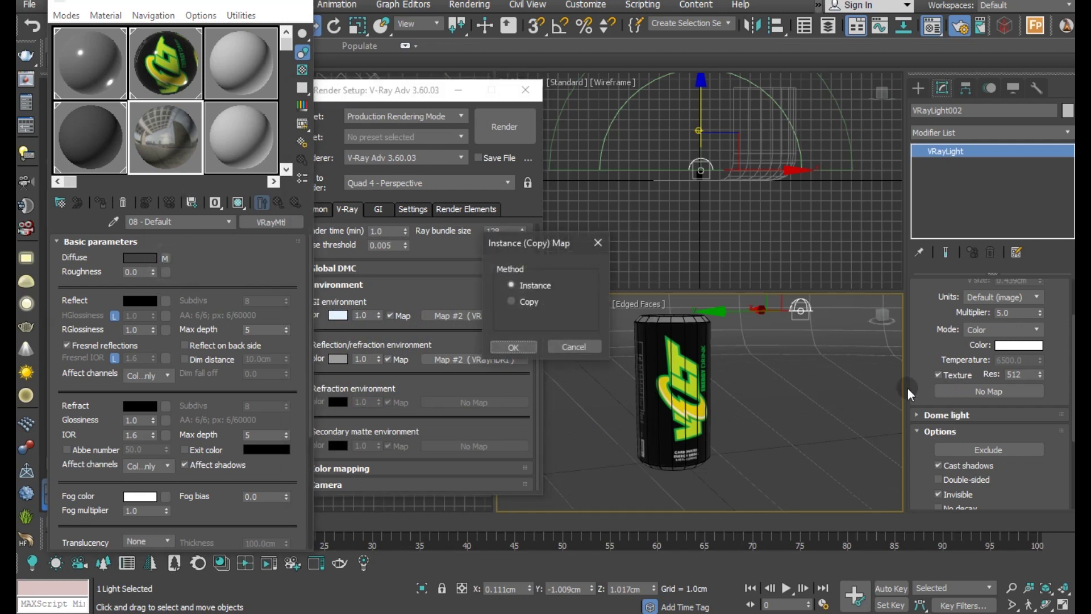
{"action": "left_click", "coordinate": [528, 347]}
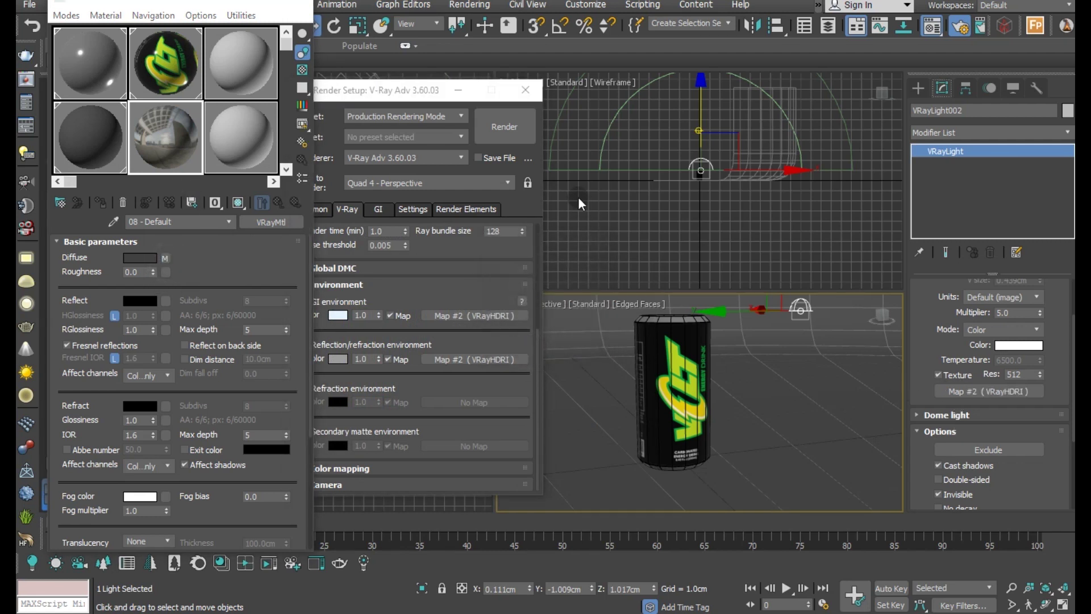
{"action": "left_click", "coordinate": [528, 92]}
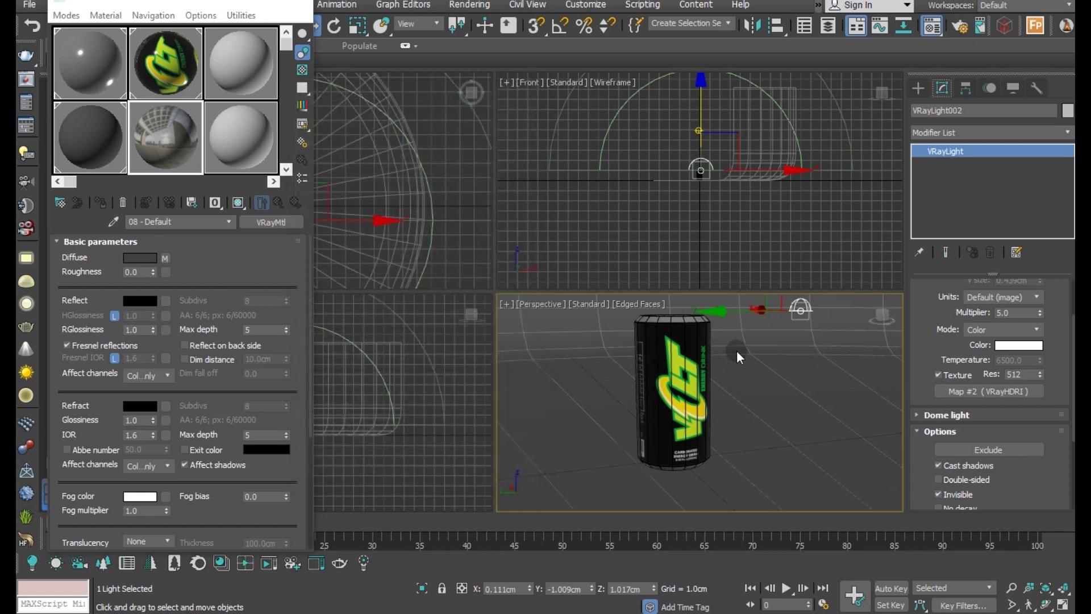
Select VRayLight001 and move it down
{"action": "left_click", "coordinate": [737, 387]}
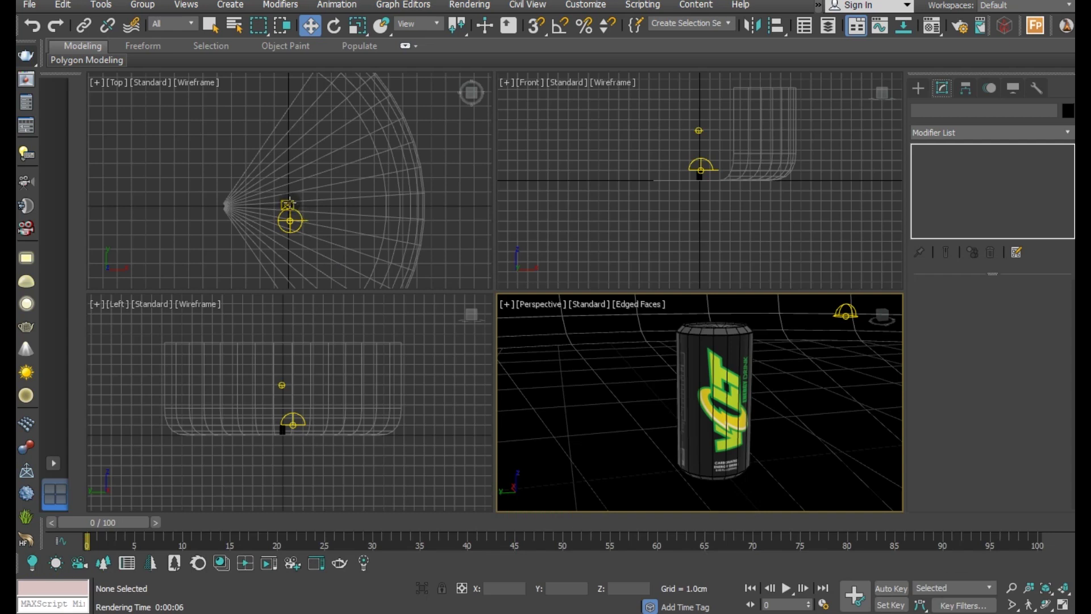
{"action": "left_click", "coordinate": [290, 202]}
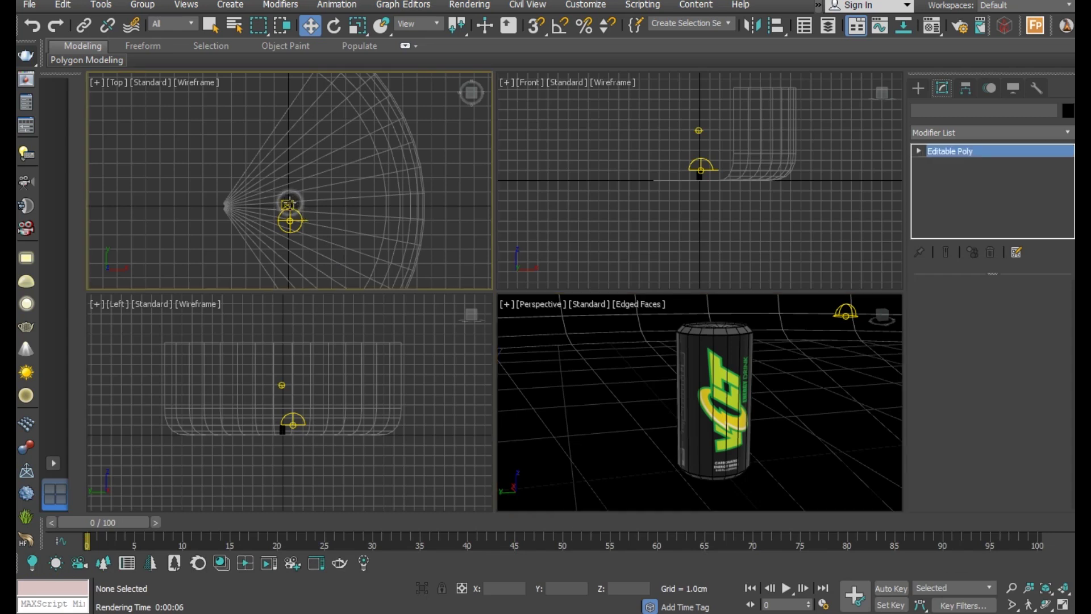
{"action": "scroll", "coordinate": [704, 131], "scroll_direction": "up", "scroll_amount": 3}
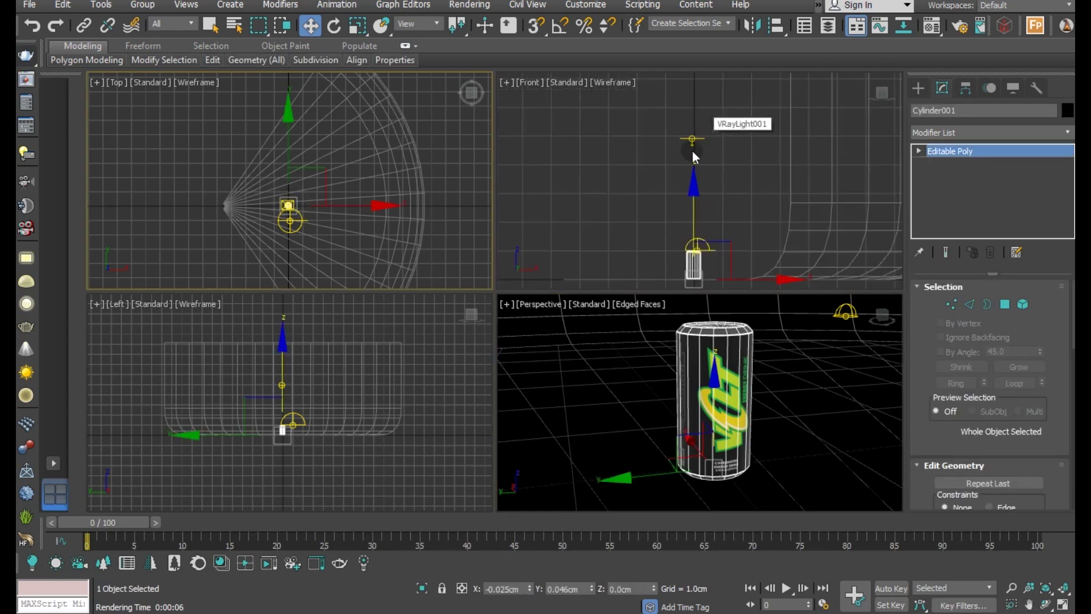
{"action": "left_click", "coordinate": [691, 139]}
{"action": "left_click_drag", "start_coordinate": [694, 104], "coordinate": [723, 196]}
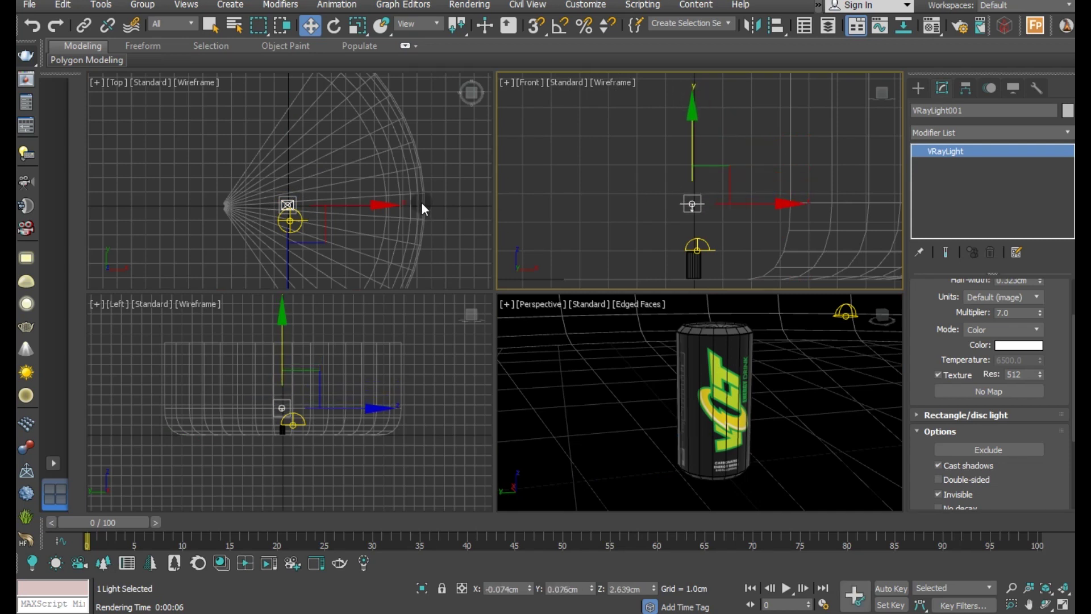
Clone the plane light as a copy, VRayLight003, and lower it toward the floor
{"action": "middle_click_drag", "start_coordinate": [353, 206], "coordinate": [362, 191]}
{"action": "left_click_drag", "start_coordinate": [390, 191], "coordinate": [362, 190], "text": "shift"}
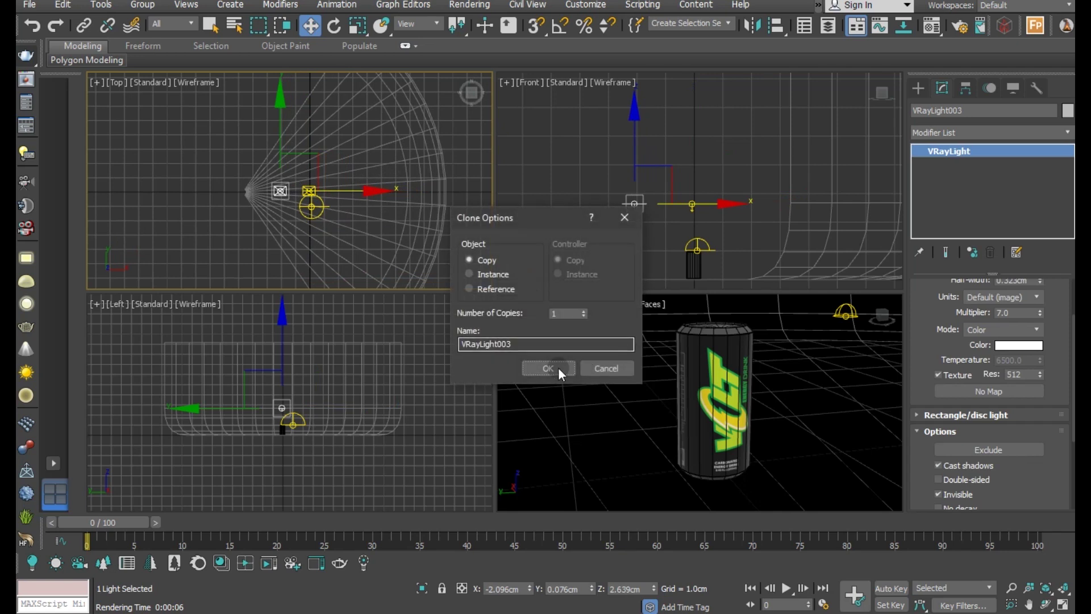
{"action": "left_click", "coordinate": [553, 367]}
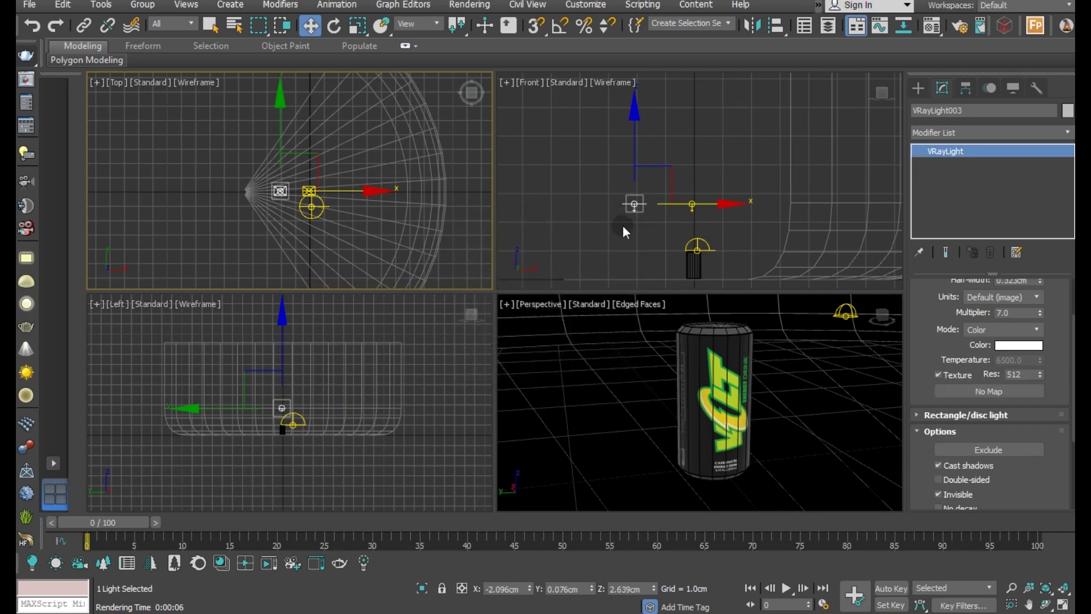
{"action": "scroll", "coordinate": [622, 225], "scroll_direction": "up", "scroll_amount": 3}
{"action": "left_click_drag", "start_coordinate": [644, 121], "coordinate": [676, 230]}
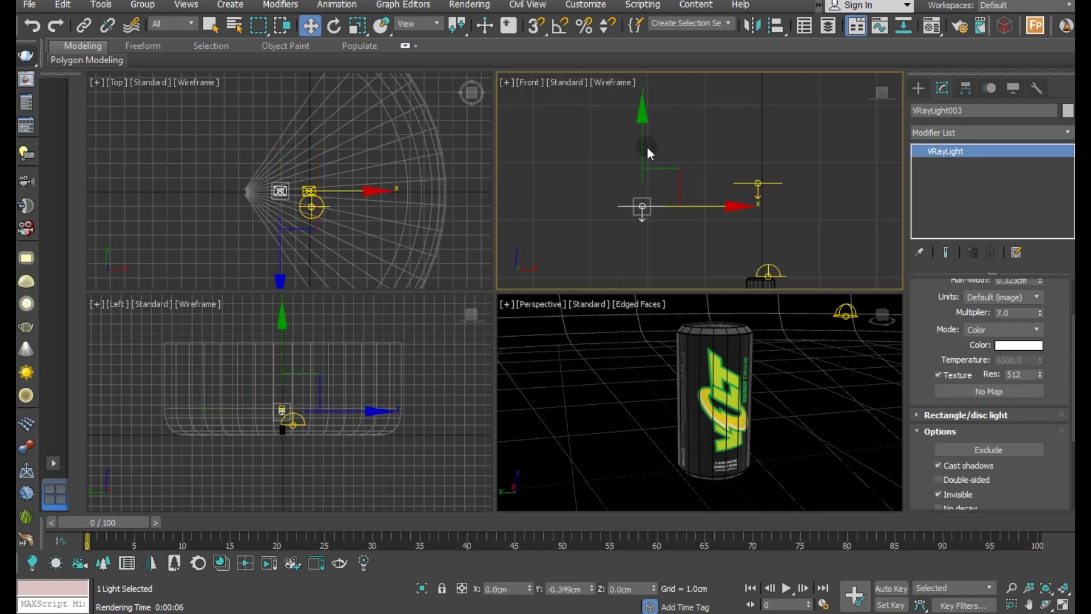
{"action": "middle_click_drag", "start_coordinate": [676, 230], "coordinate": [642, 127]}
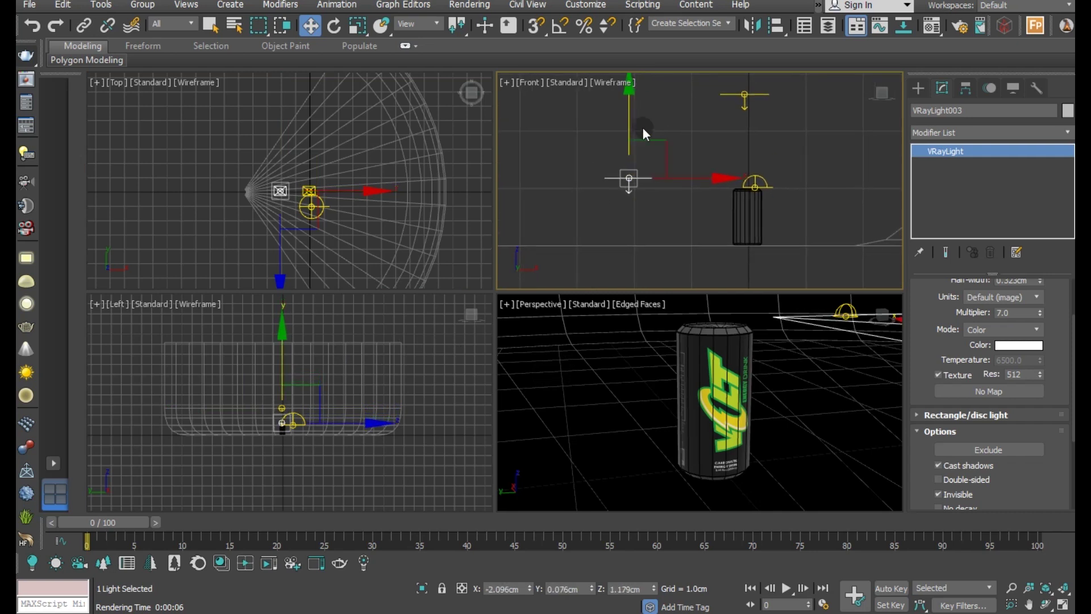
{"action": "left_click_drag", "start_coordinate": [630, 121], "coordinate": [629, 156]}
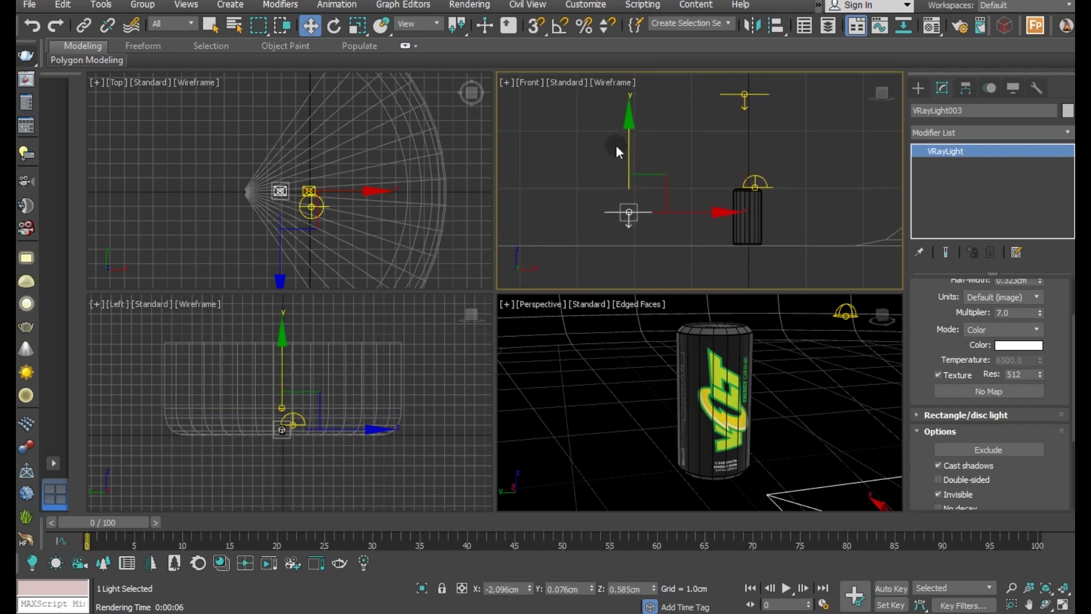
With angle snap on, rotate VRayLight003 90 degrees to stand upright facing the can
{"action": "left_click", "coordinate": [334, 25]}
{"action": "left_click", "coordinate": [559, 25]}
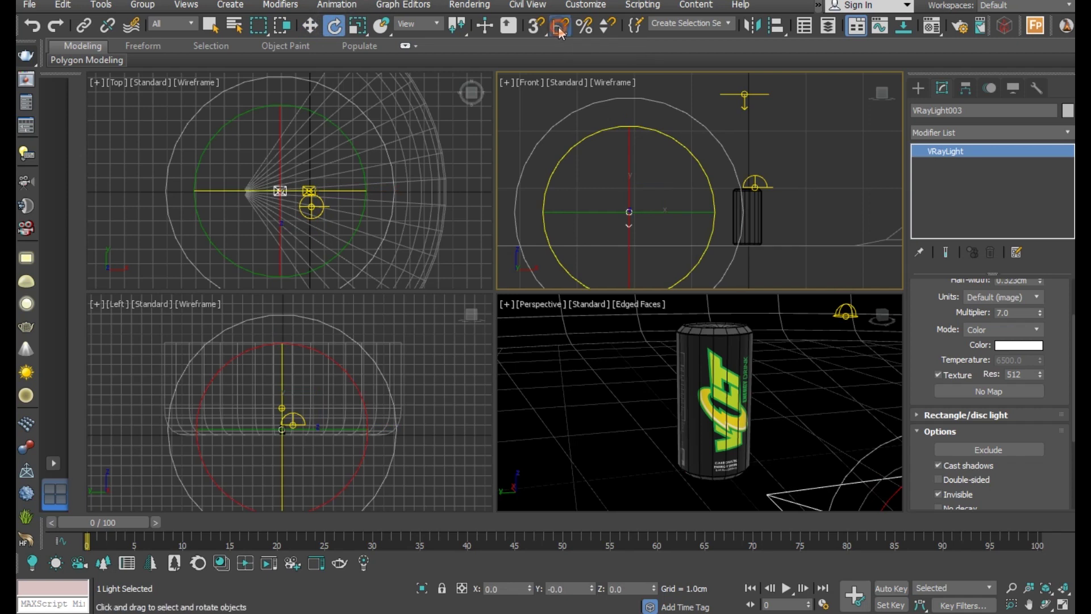
{"action": "right_click", "coordinate": [559, 26]}
{"action": "left_click_drag", "start_coordinate": [565, 314], "coordinate": [509, 309]}
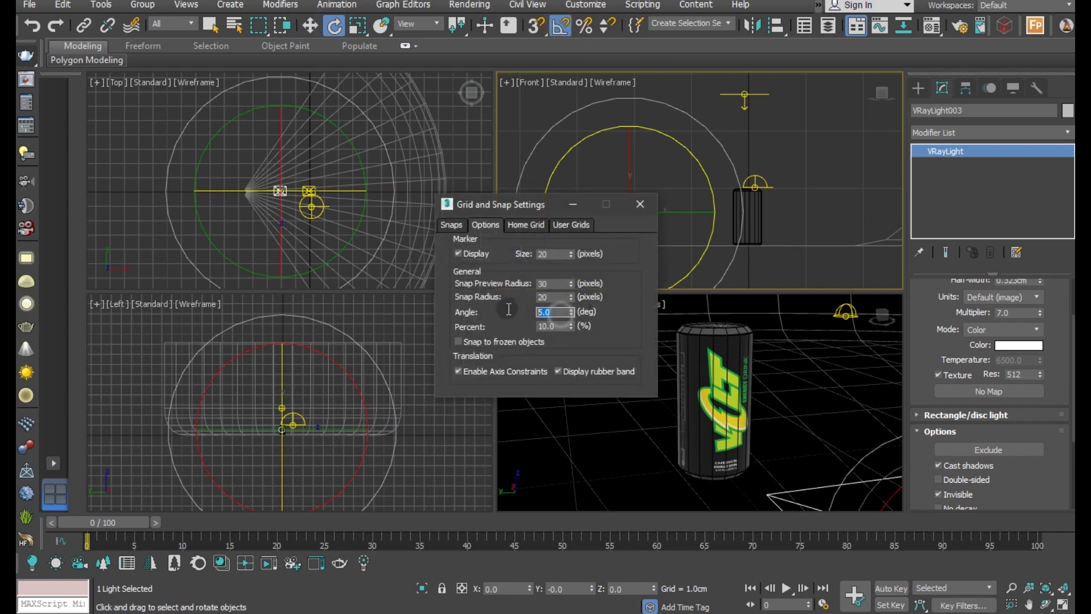
{"action": "left_click", "coordinate": [634, 206]}
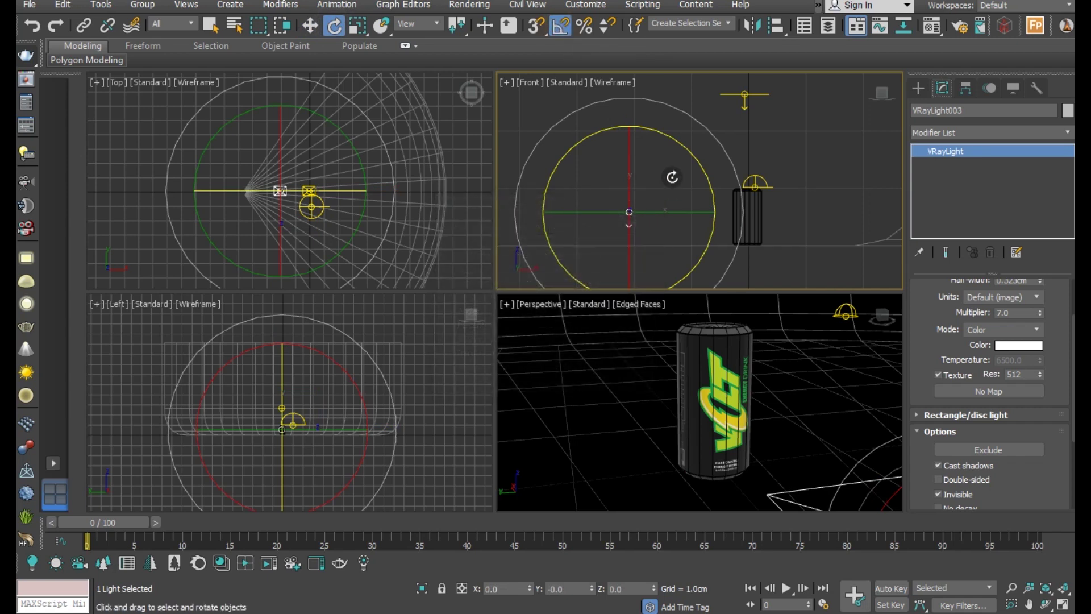
{"action": "left_click_drag", "start_coordinate": [687, 154], "coordinate": [622, 108]}
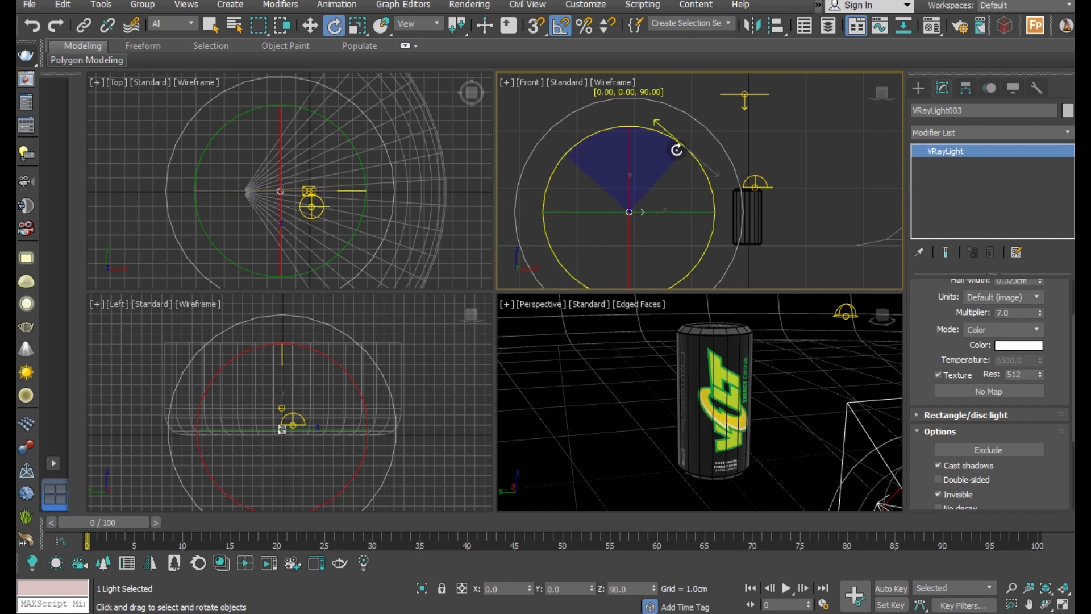
Reposition the upright light beside the can and deselect it
{"action": "left_click", "coordinate": [310, 26]}
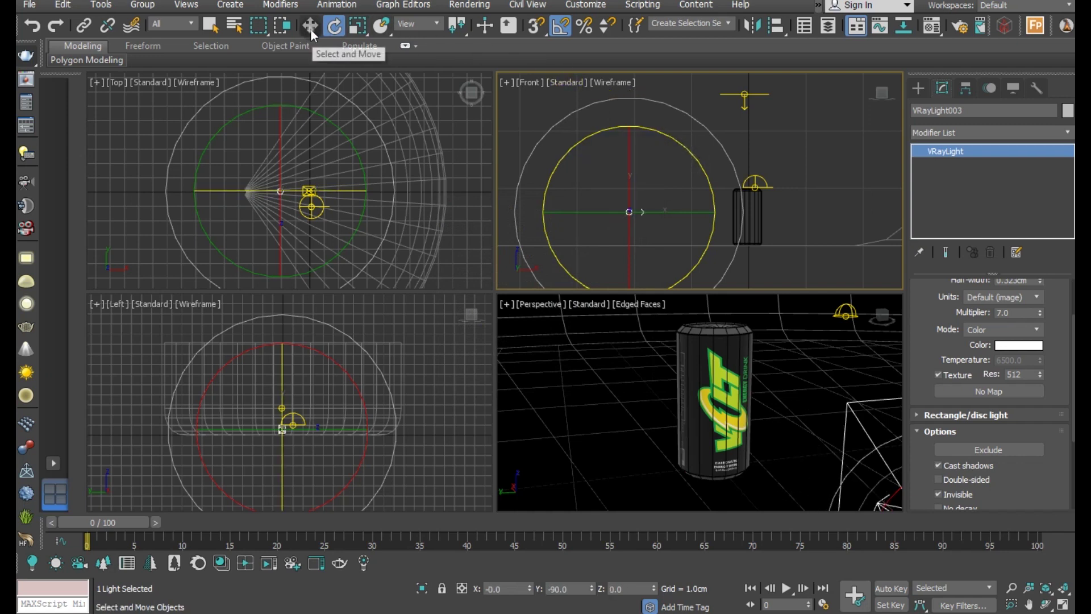
{"action": "left_click_drag", "start_coordinate": [674, 214], "coordinate": [738, 212]}
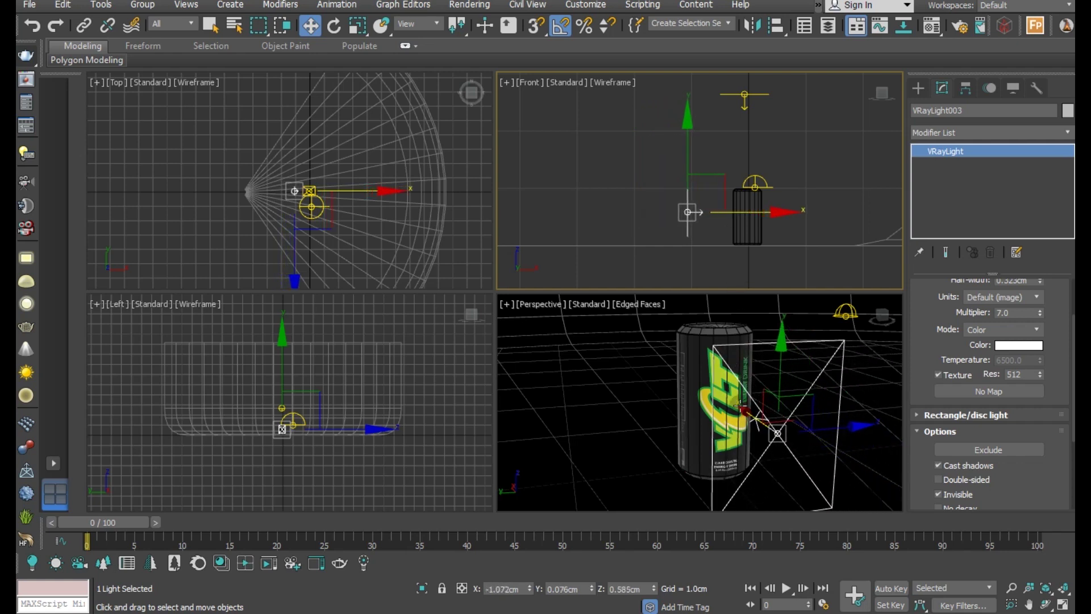
{"action": "middle_click_drag", "start_coordinate": [737, 405], "coordinate": [730, 410], "text": "alt"}
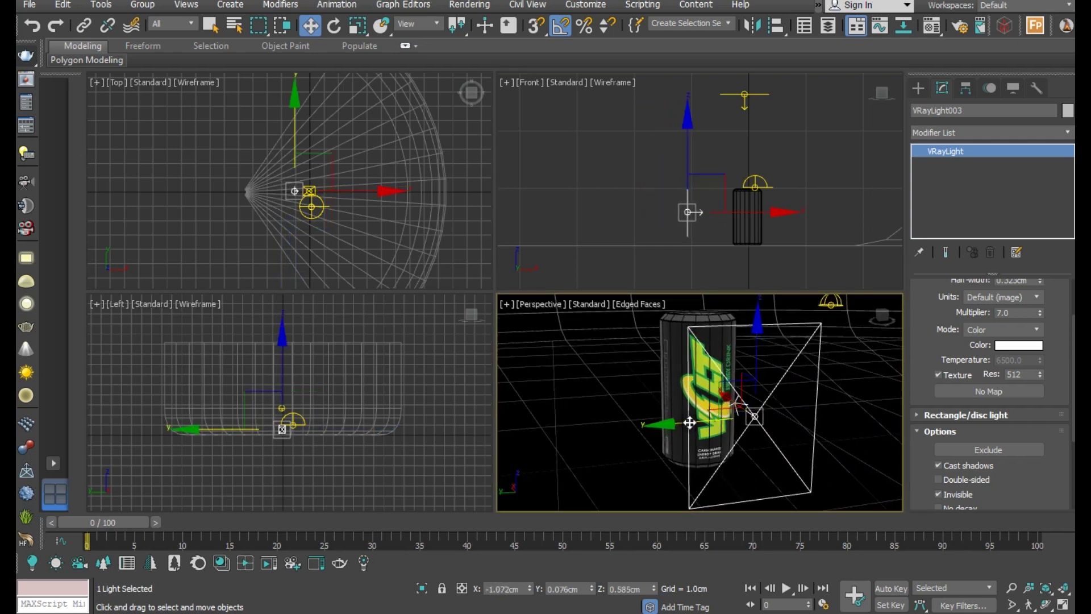
{"action": "left_click_drag", "start_coordinate": [689, 422], "coordinate": [711, 433]}
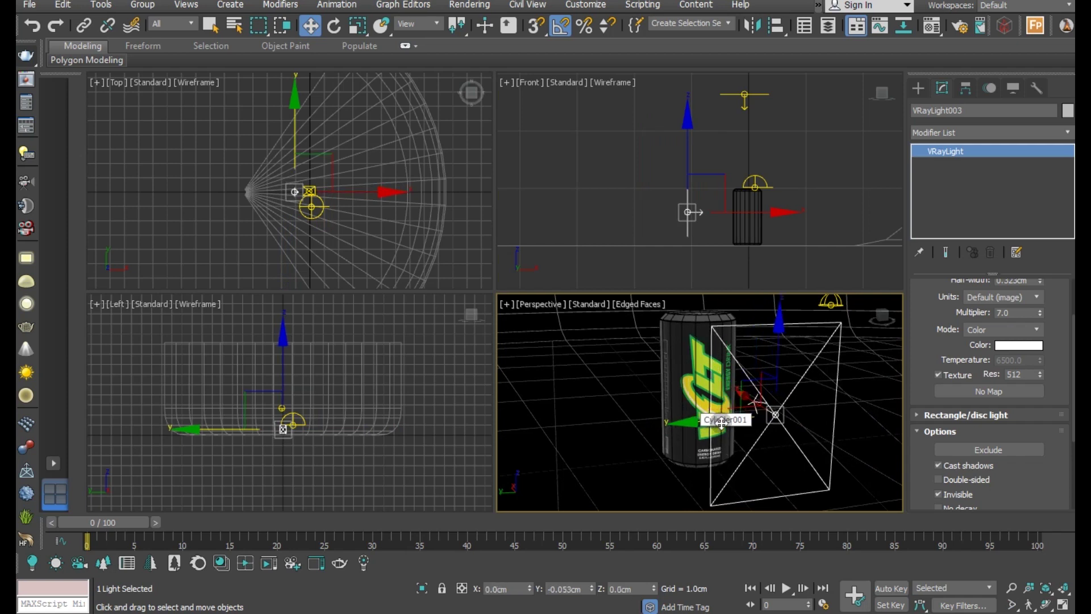
{"action": "left_click", "coordinate": [612, 450]}
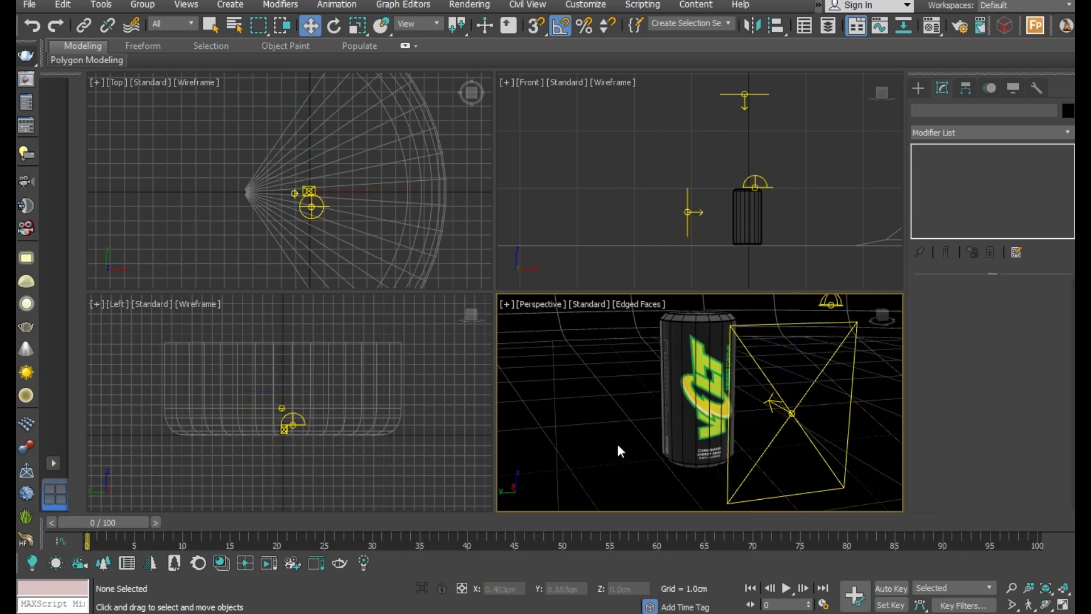
Set the first VRayMtl's Fresnel IOR to 0.3, keeping HGlossiness linked
{"action": "key", "text": "m"}
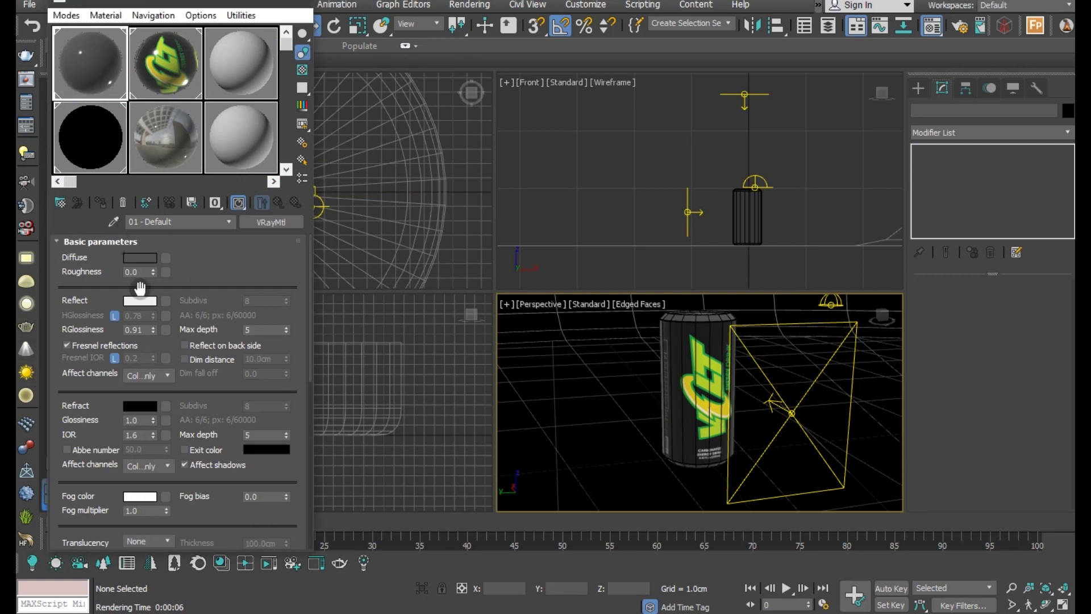
{"action": "left_click", "coordinate": [99, 348]}
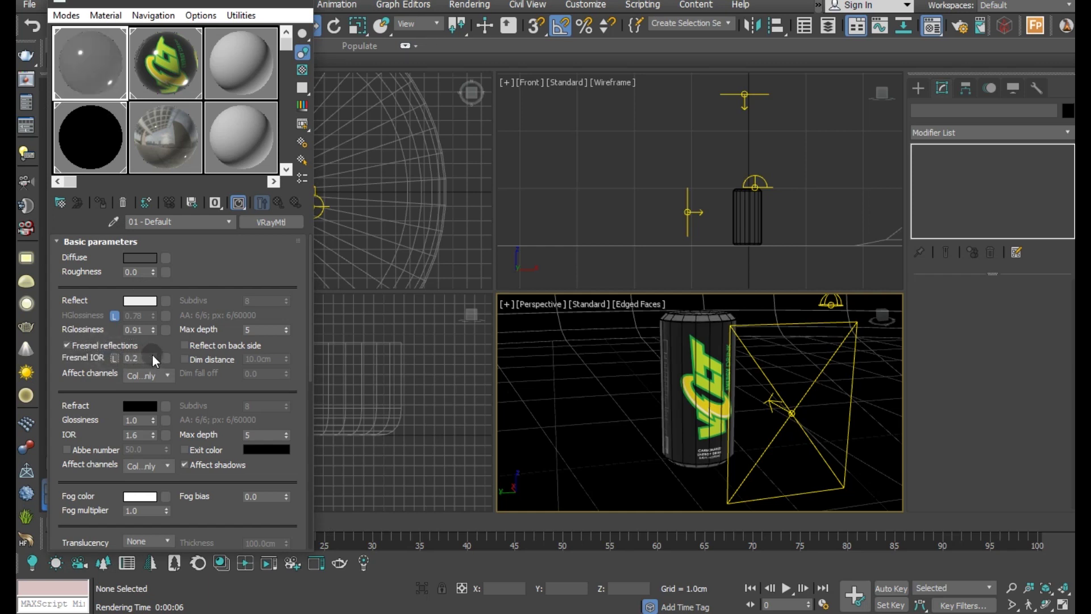
{"action": "left_click", "coordinate": [152, 355]}
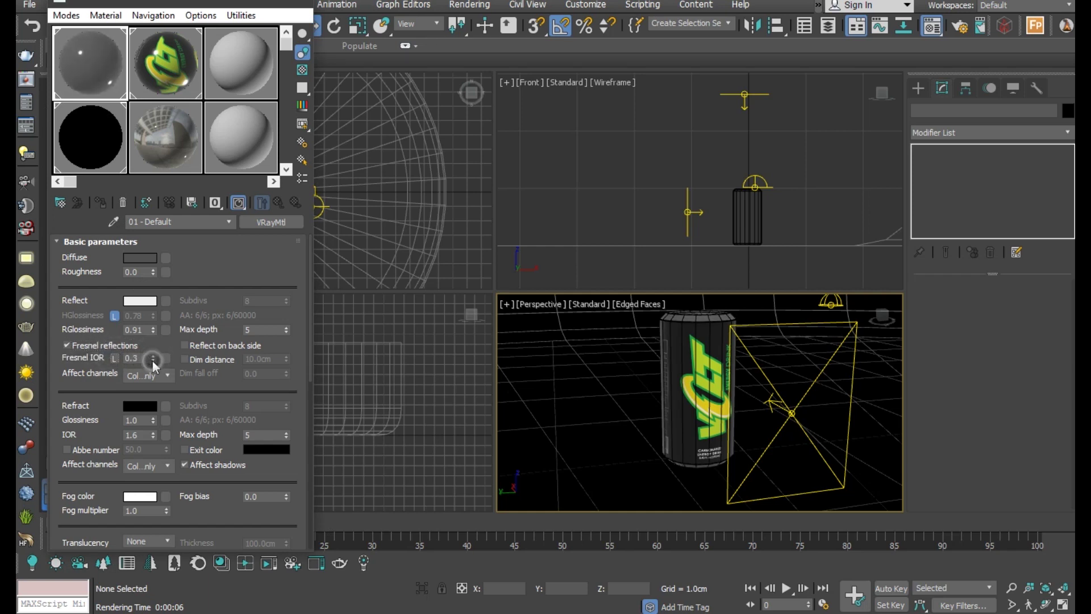
{"action": "left_click", "coordinate": [116, 315]}
{"action": "left_click", "coordinate": [116, 315]}
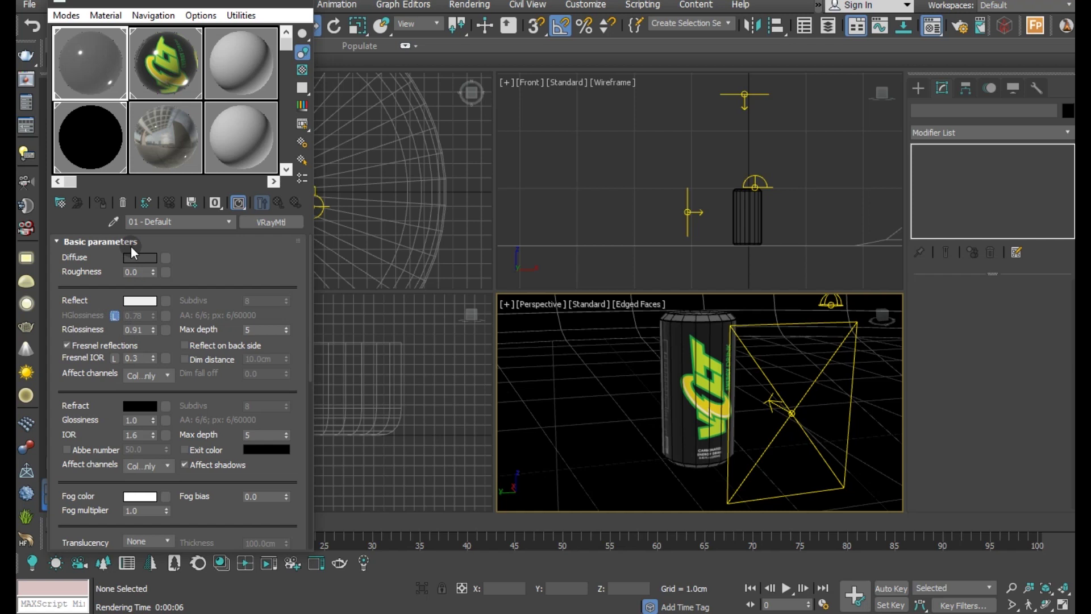
Set the second material's Fresnel IOR to 1.1 and start a test render
{"action": "left_click", "coordinate": [155, 48]}
{"action": "left_click", "coordinate": [116, 358]}
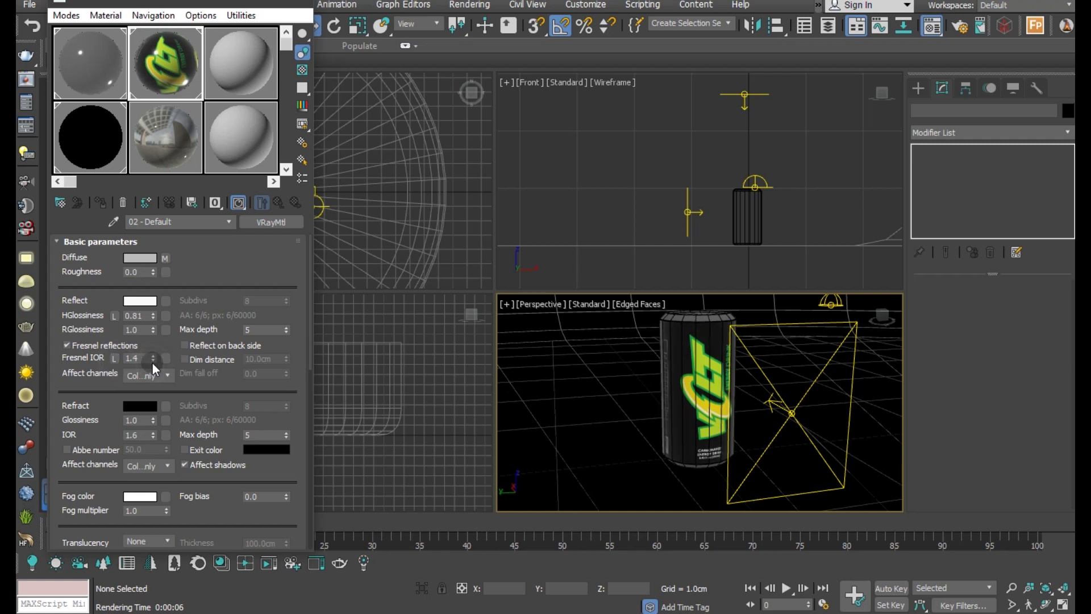
{"action": "left_click", "coordinate": [152, 363]}
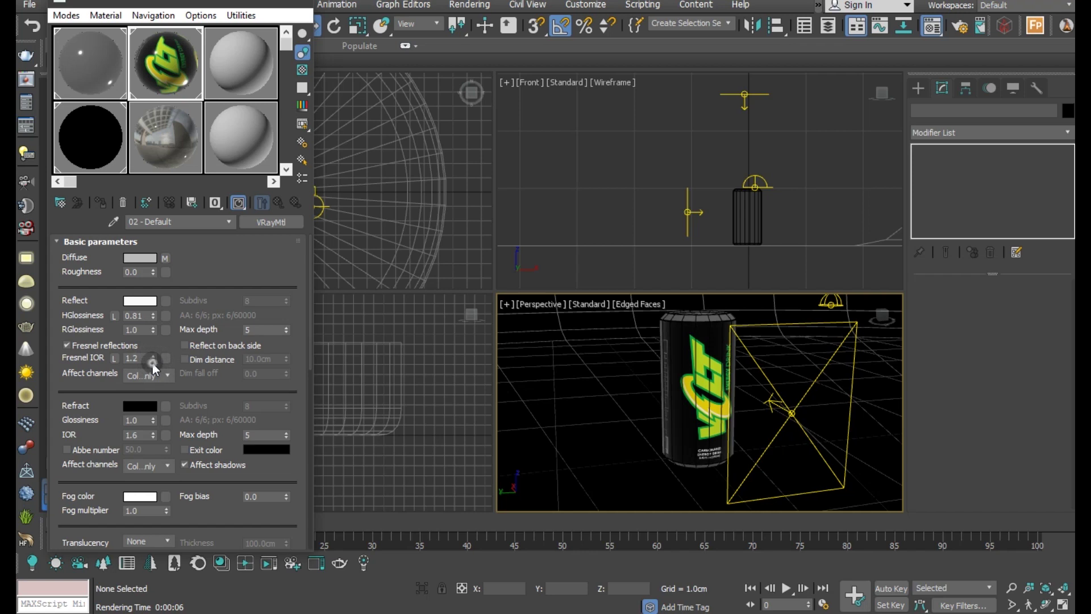
{"action": "left_click", "coordinate": [19, 55]}
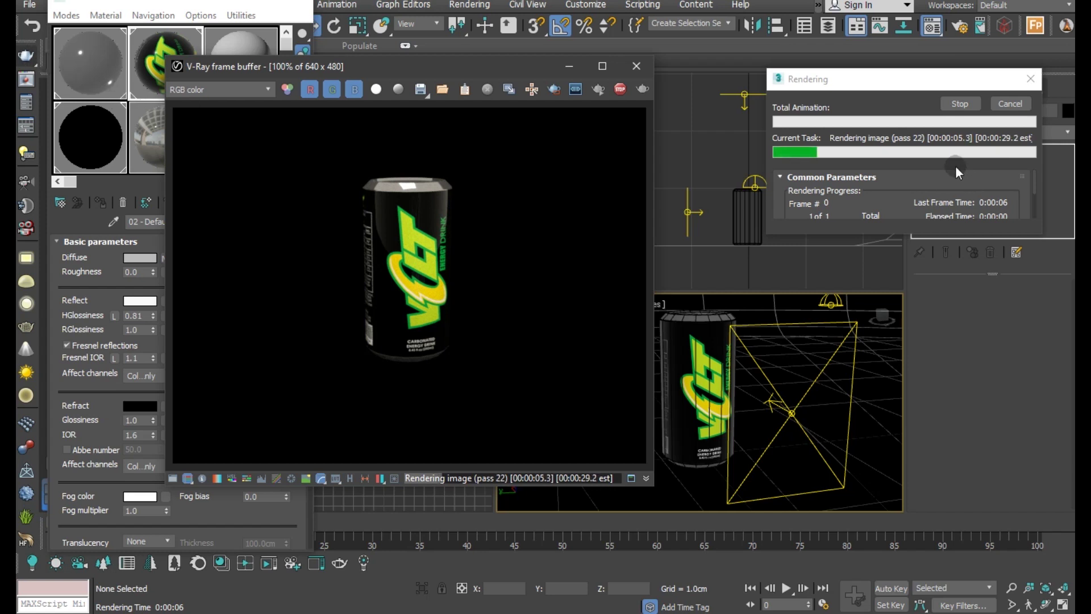
Stop the V-Ray test render after about 16 seconds
{"action": "left_click", "coordinate": [950, 108]}
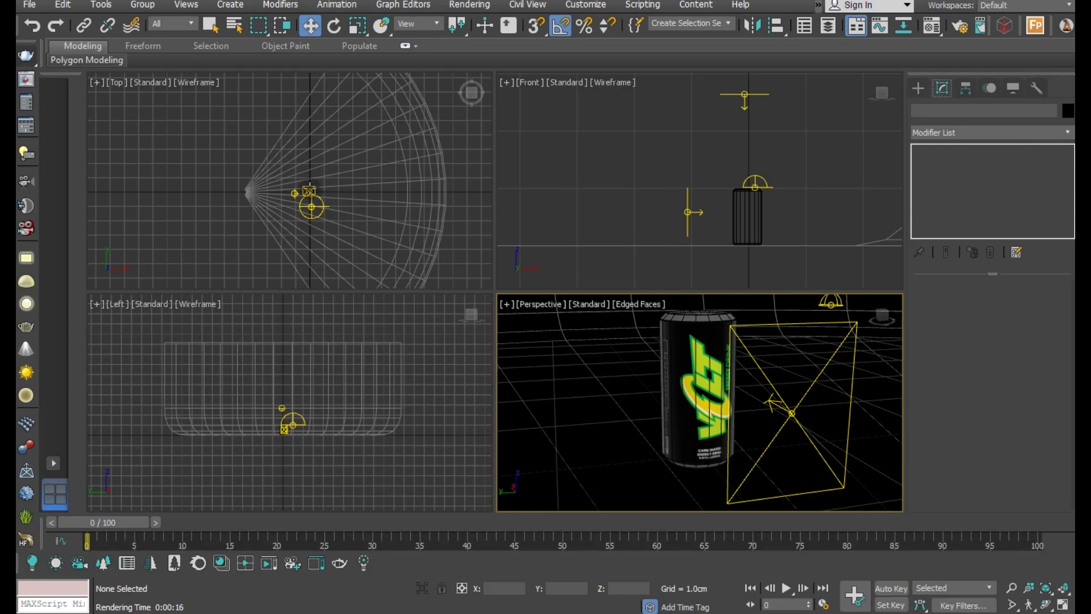
Move the side plane light along Y and tilt it 45 degrees
{"action": "left_click", "coordinate": [791, 410]}
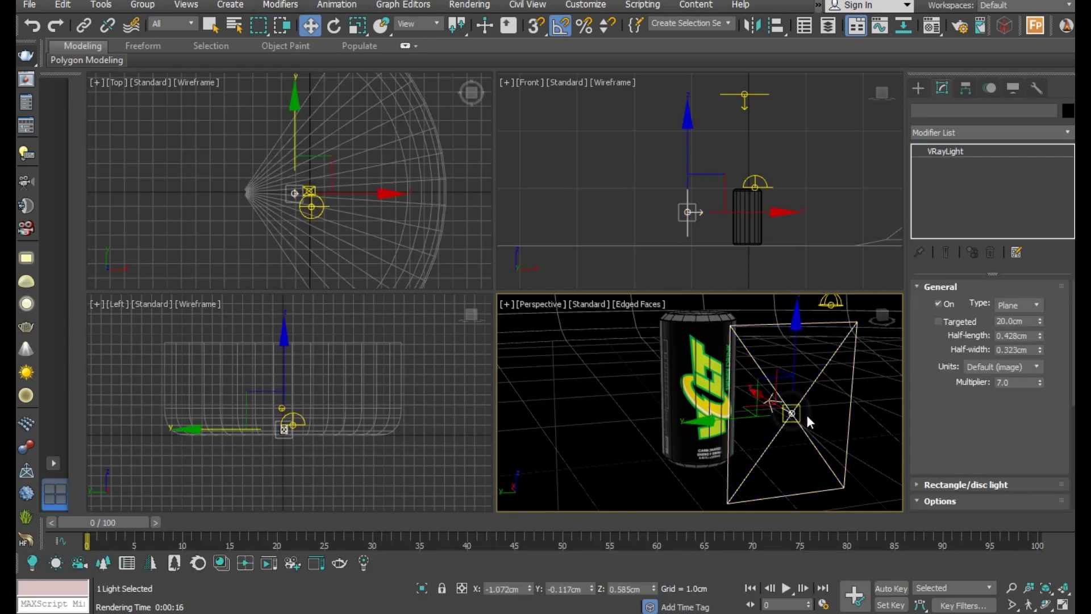
{"action": "left_click_drag", "start_coordinate": [710, 420], "coordinate": [756, 398]}
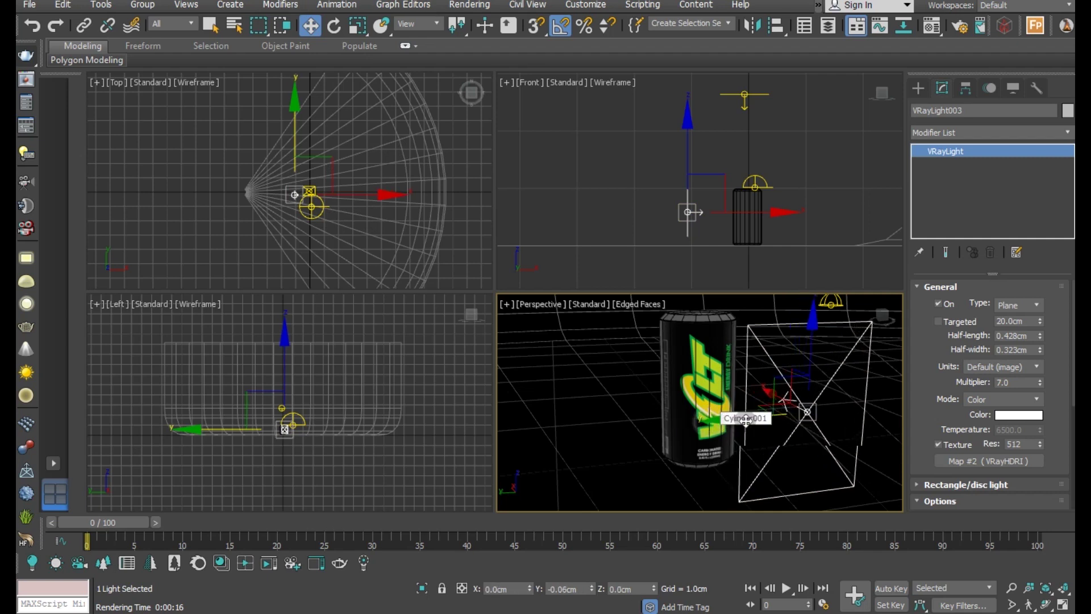
{"action": "left_click", "coordinate": [335, 26]}
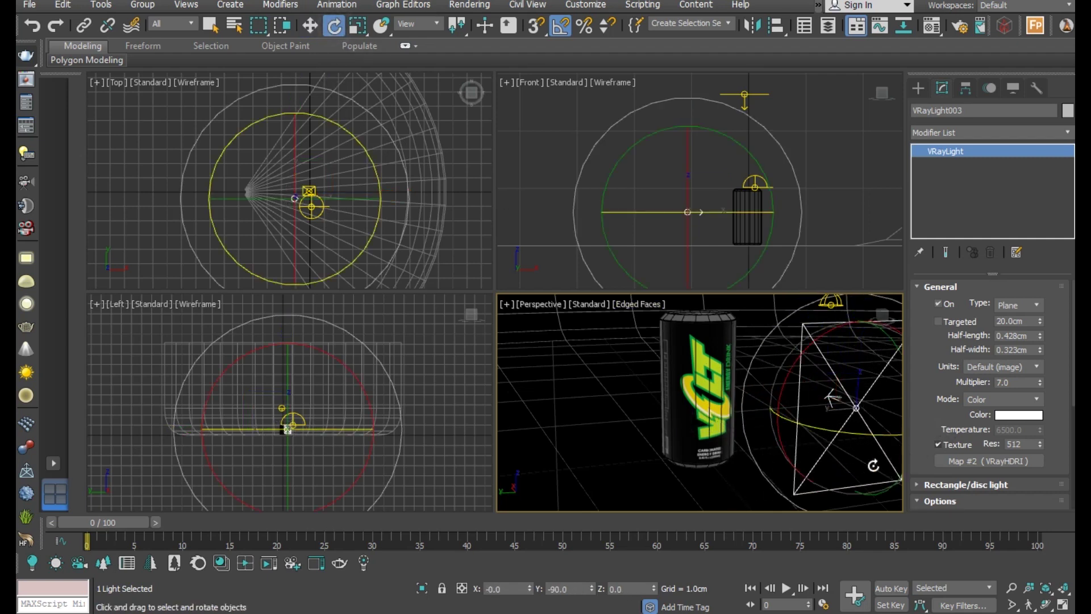
{"action": "left_click_drag", "start_coordinate": [839, 434], "coordinate": [374, 84]}
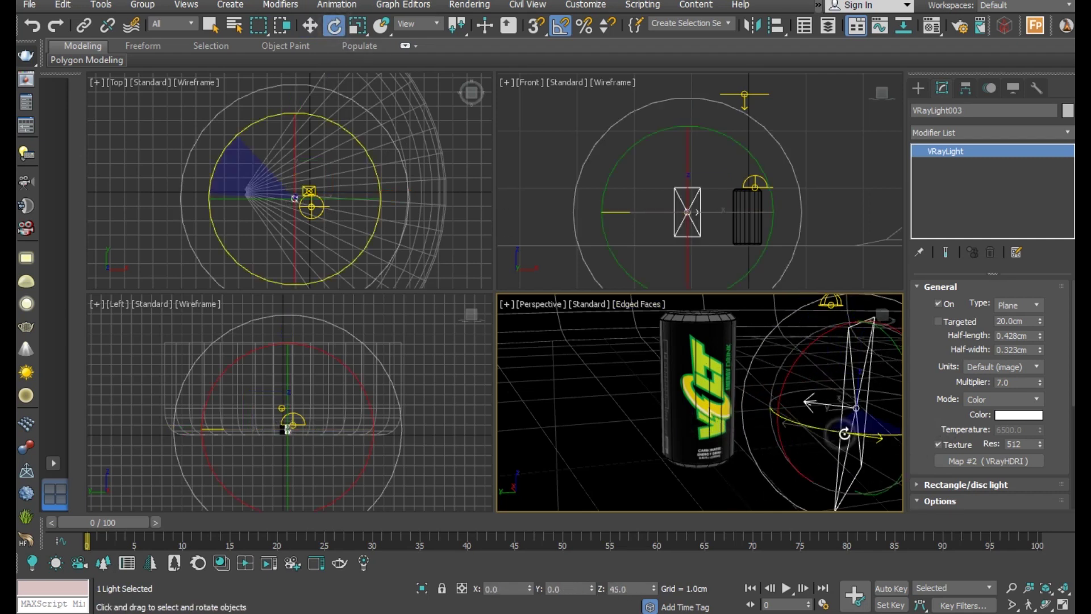
{"action": "left_click", "coordinate": [313, 30]}
Copy the plane light to the can's other side and turn it to face the can
{"action": "left_click_drag", "start_coordinate": [785, 414], "coordinate": [618, 406], "text": "shift"}
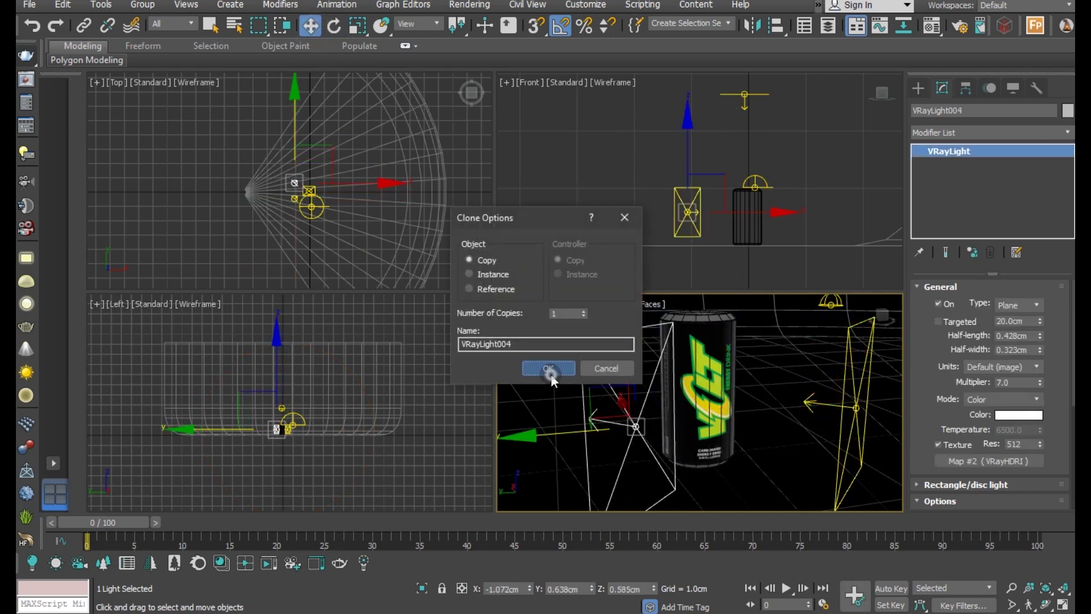
{"action": "left_click", "coordinate": [549, 369]}
{"action": "left_click", "coordinate": [334, 25]}
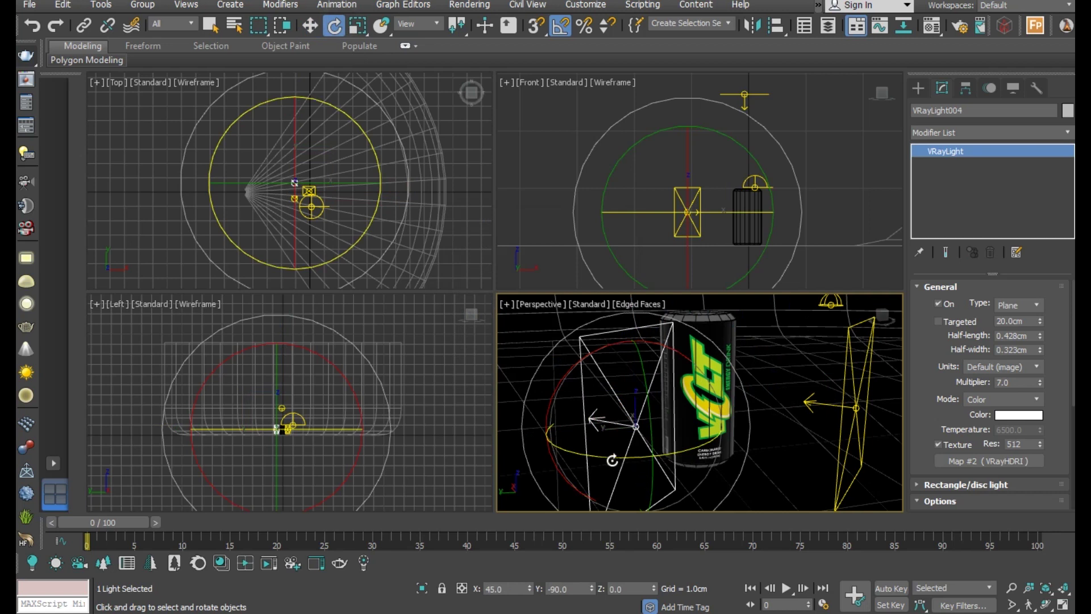
{"action": "mouse_move", "coordinate": [612, 460]}
{"action": "left_mouse_down"}
{"action": "mouse_move", "coordinate": [584, 448]}
{"action": "mouse_move", "coordinate": [584, 433]}
{"action": "left_mouse_up"}
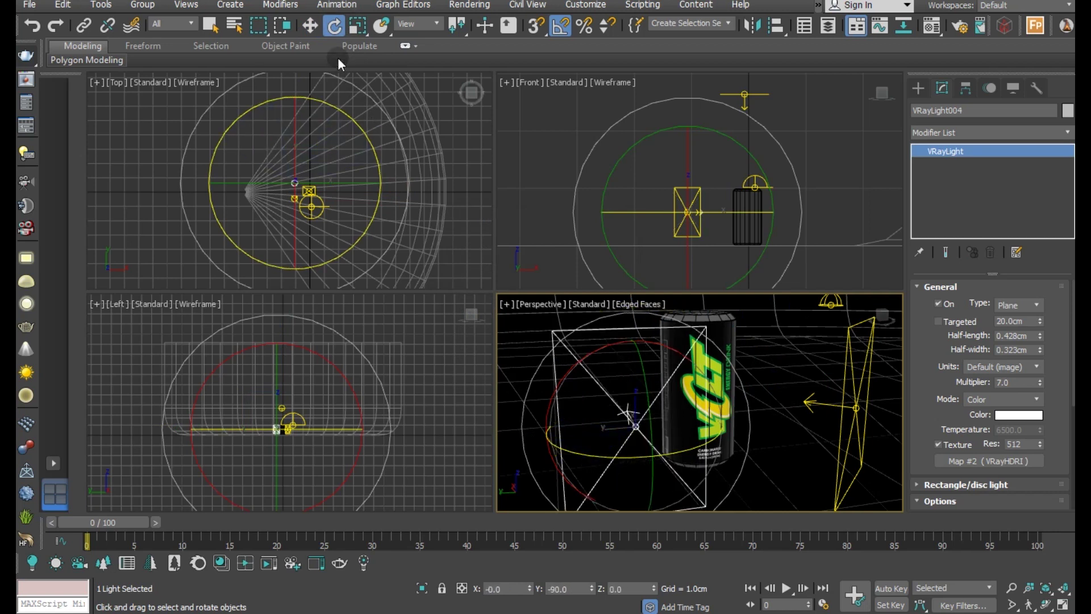
{"action": "key", "text": "w"}
Set the light multiplier to 12, lower the overhead light slightly, and start a test render
{"action": "double_click", "coordinate": [1015, 383]}
{"action": "type", "text": "12"}
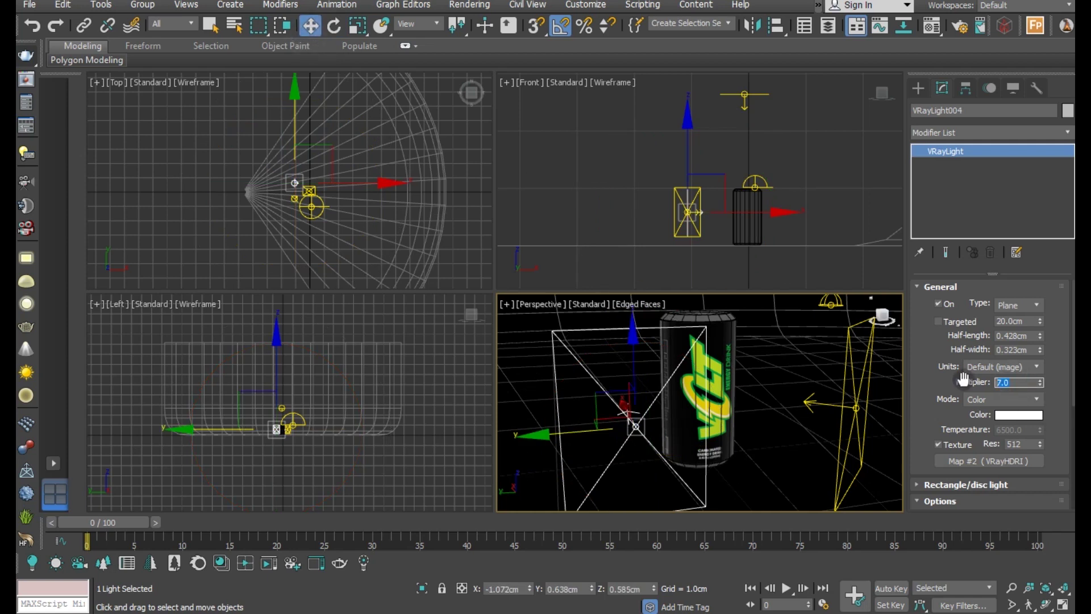
{"action": "left_click", "coordinate": [930, 427]}
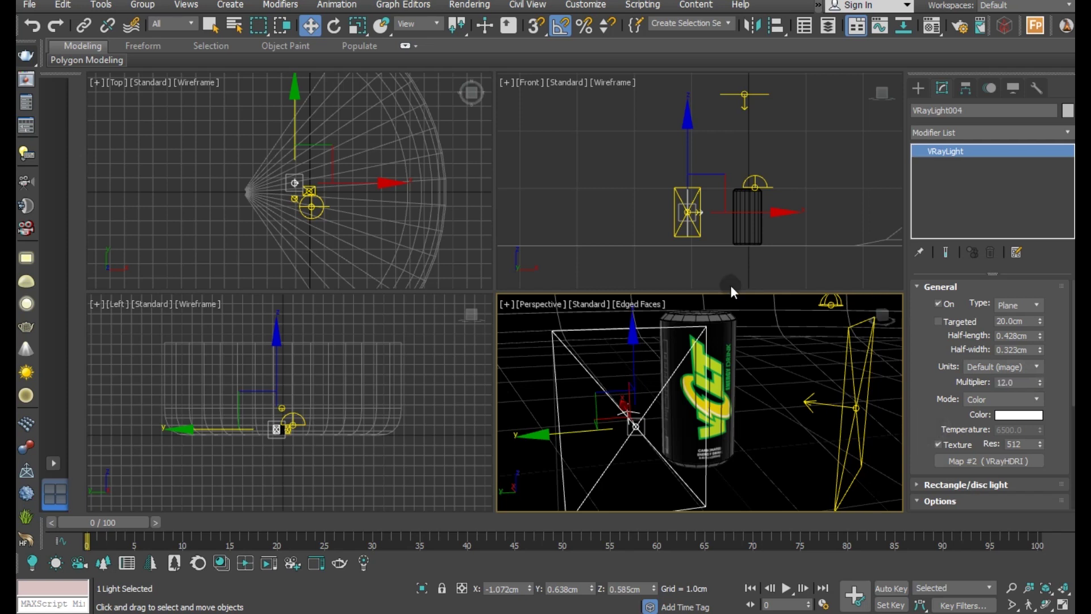
{"action": "left_click", "coordinate": [742, 97]}
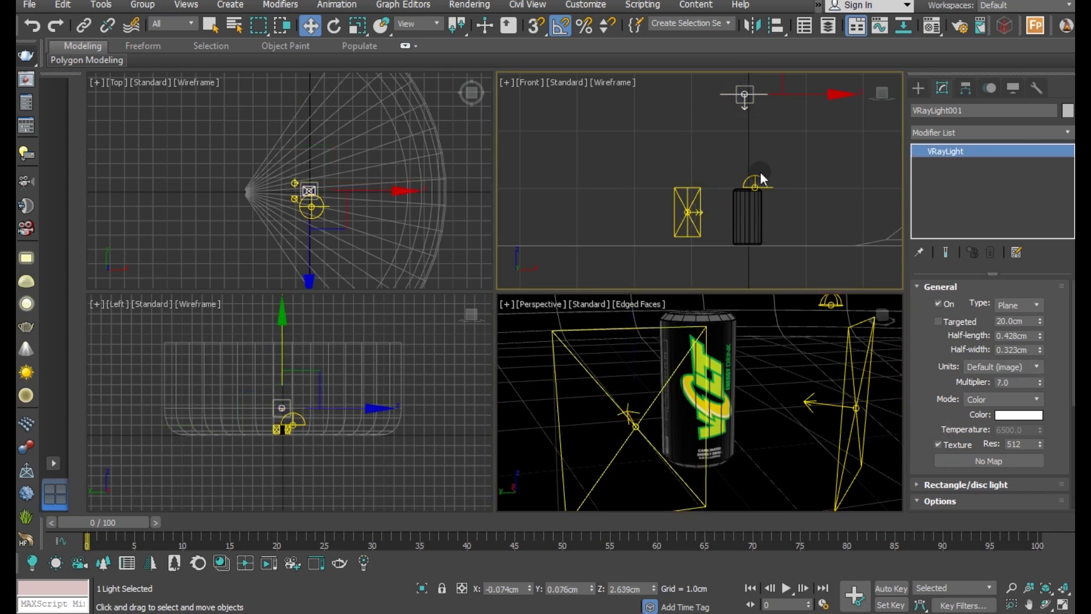
{"action": "scroll", "coordinate": [738, 226], "scroll_direction": "down", "scroll_amount": 2}
{"action": "left_click_drag", "start_coordinate": [751, 89], "coordinate": [754, 114]}
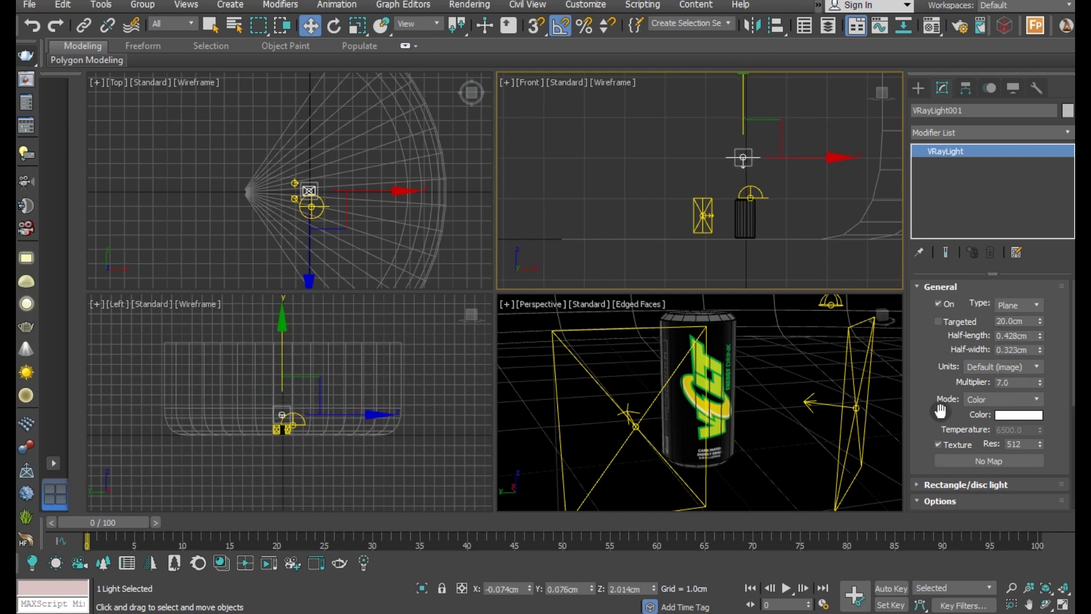
{"action": "left_click", "coordinate": [793, 445]}
{"action": "left_click", "coordinate": [25, 59]}
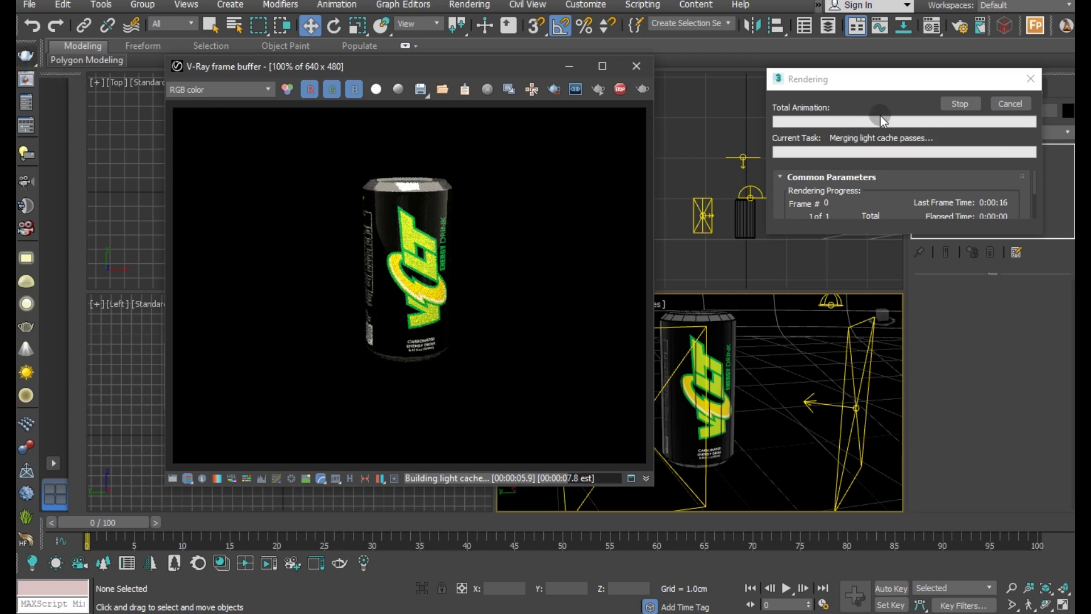
Stop and close the test render, then move VRayLight004 beside the can
{"action": "left_click", "coordinate": [958, 104]}
{"action": "left_click", "coordinate": [631, 67]}
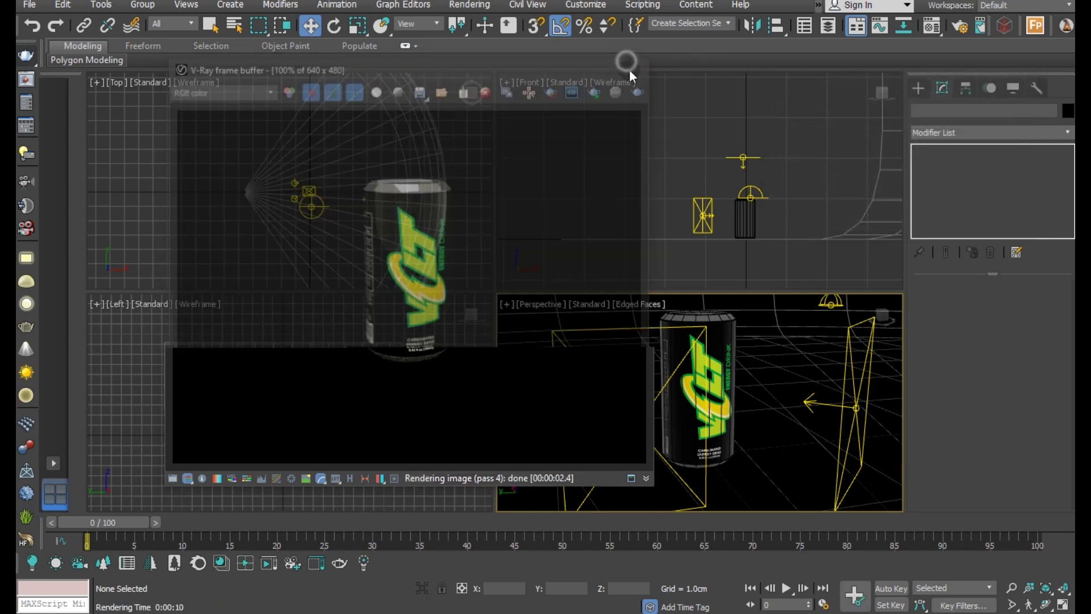
{"action": "left_click", "coordinate": [631, 421]}
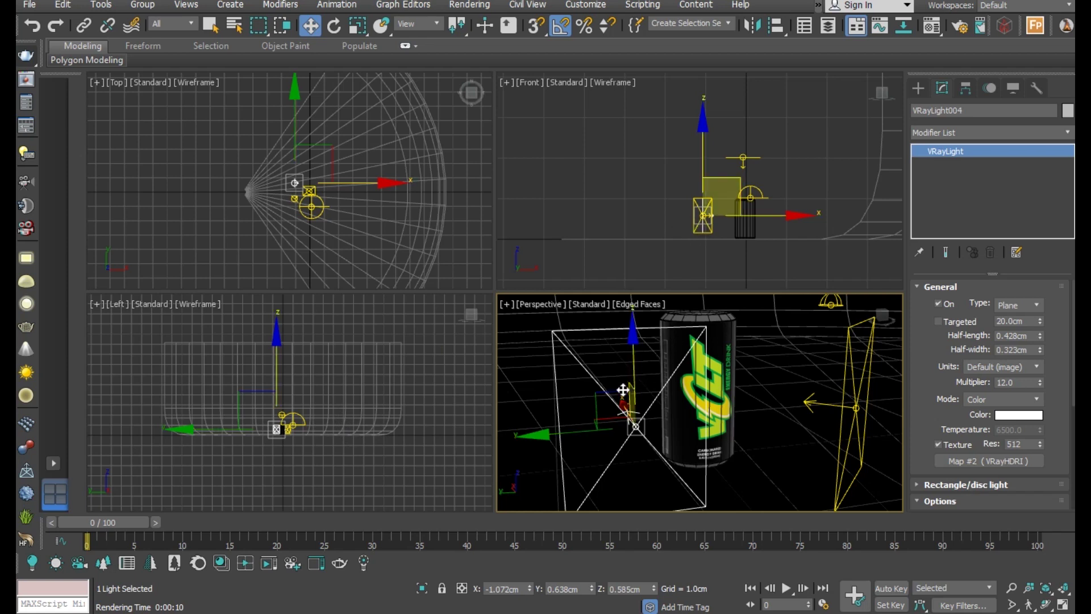
{"action": "left_click_drag", "start_coordinate": [619, 403], "coordinate": [603, 361]}
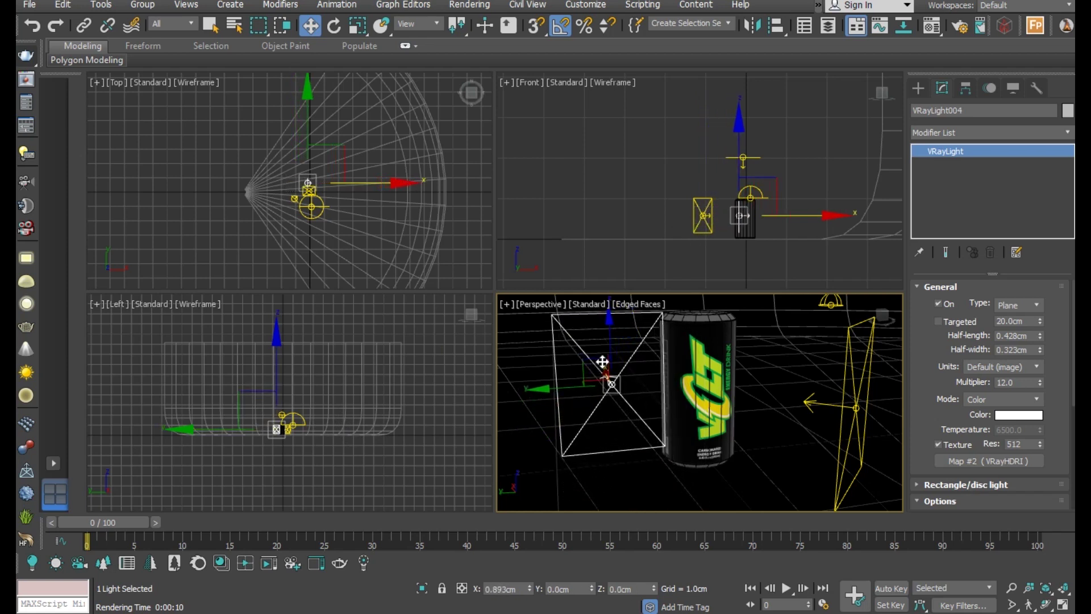
Rotate VRayLight004 -90° on X to stand upright, shift it left, and deselect it
{"action": "left_click", "coordinate": [335, 26]}
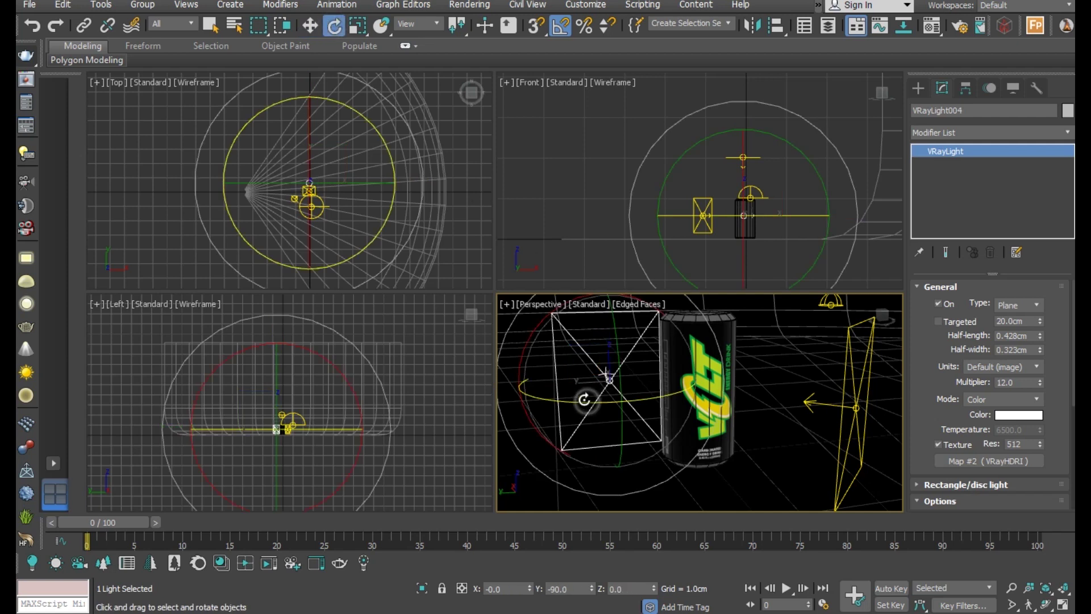
{"action": "left_click_drag", "start_coordinate": [589, 402], "coordinate": [466, 247]}
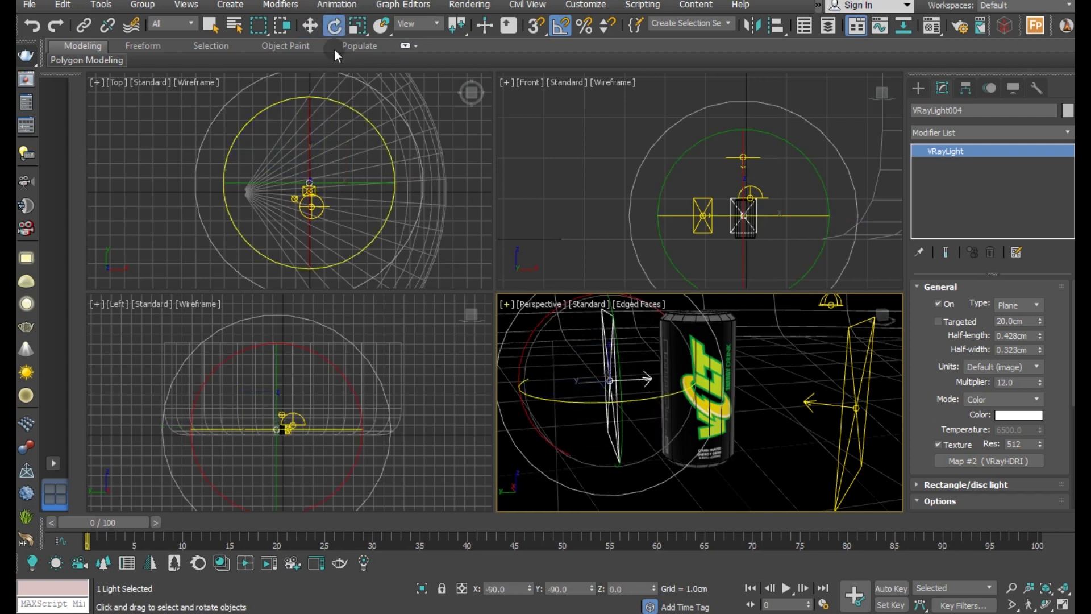
{"action": "left_click", "coordinate": [315, 29]}
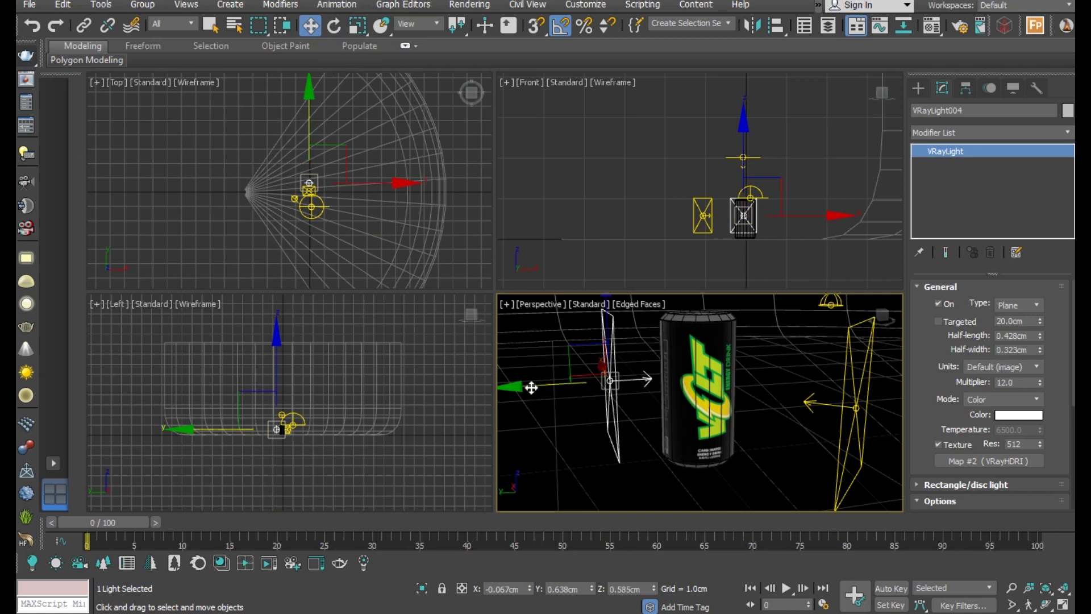
{"action": "left_click_drag", "start_coordinate": [531, 387], "coordinate": [625, 463]}
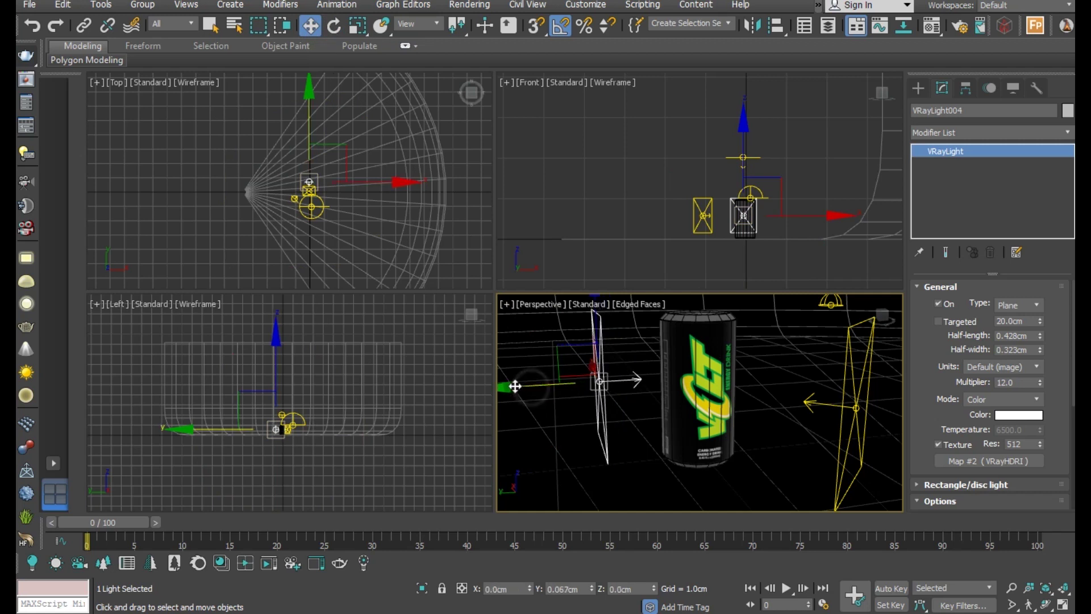
{"action": "left_click", "coordinate": [634, 479]}
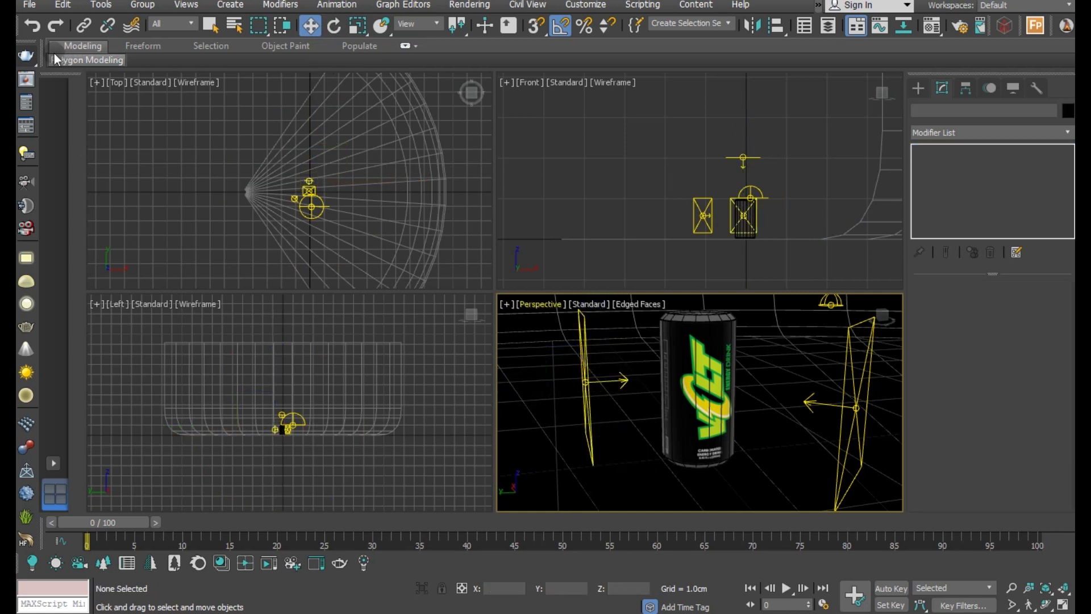
{"action": "key", "text": "shift+q"}
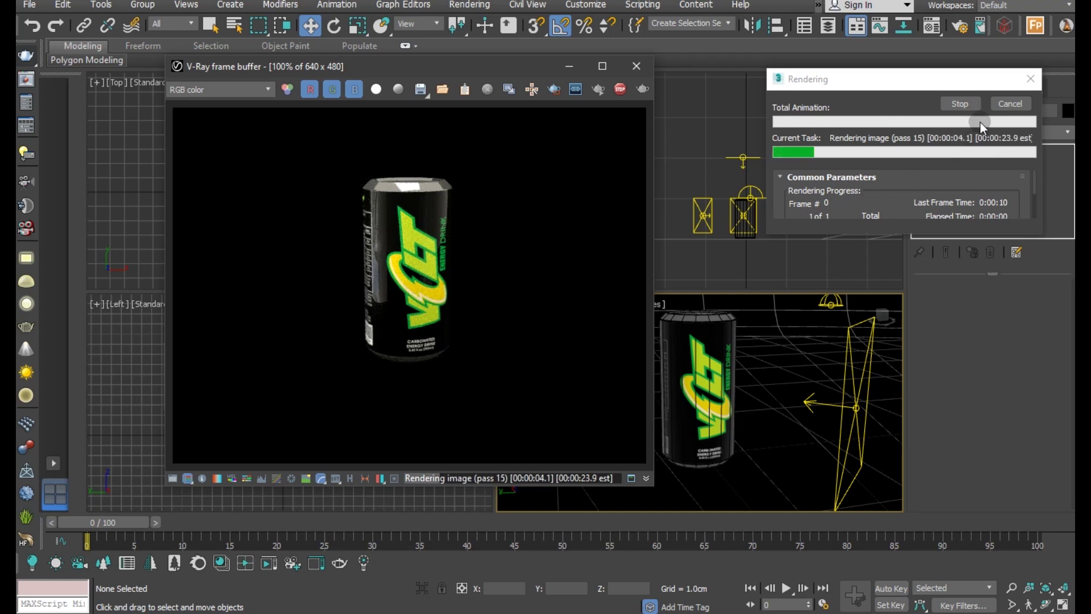
{"action": "left_click", "coordinate": [970, 104]}
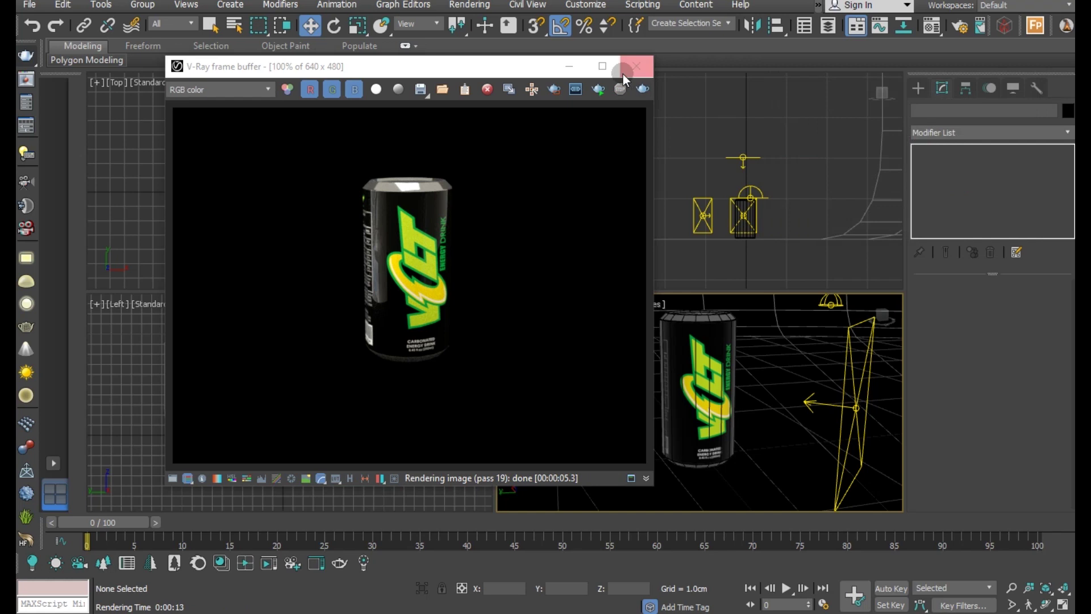
{"action": "left_click", "coordinate": [622, 74]}
Clone the upright side light across to the can's right side
{"action": "left_click", "coordinate": [592, 377]}
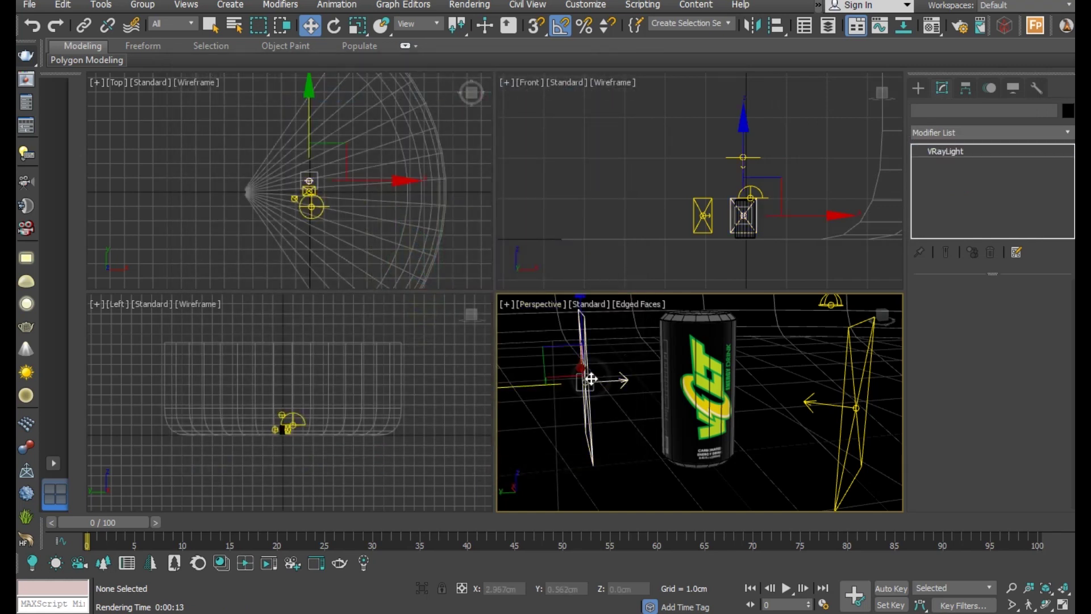
{"action": "left_click_drag", "start_coordinate": [521, 390], "coordinate": [624, 421], "text": "shift"}
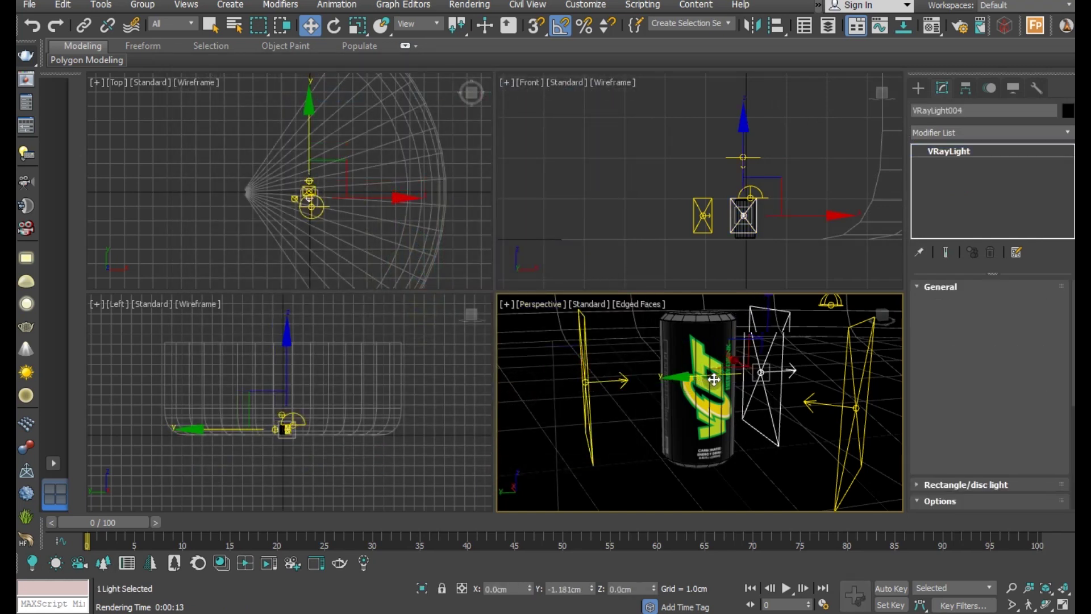
{"action": "left_click", "coordinate": [550, 369]}
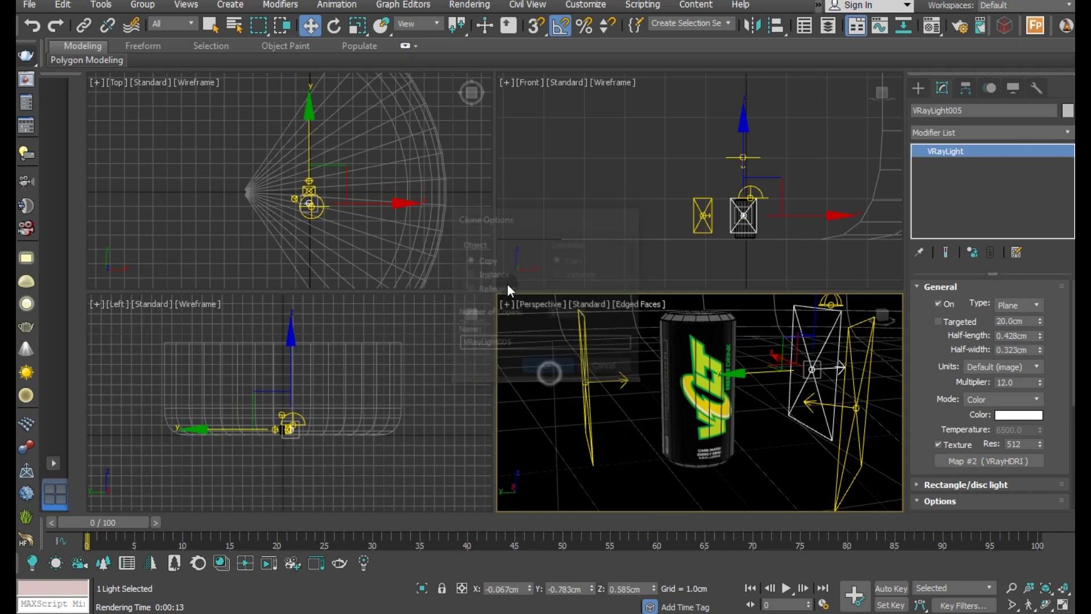
Turn the copied light 180° to face the can, move it closer, and test-render
{"action": "left_click", "coordinate": [335, 26]}
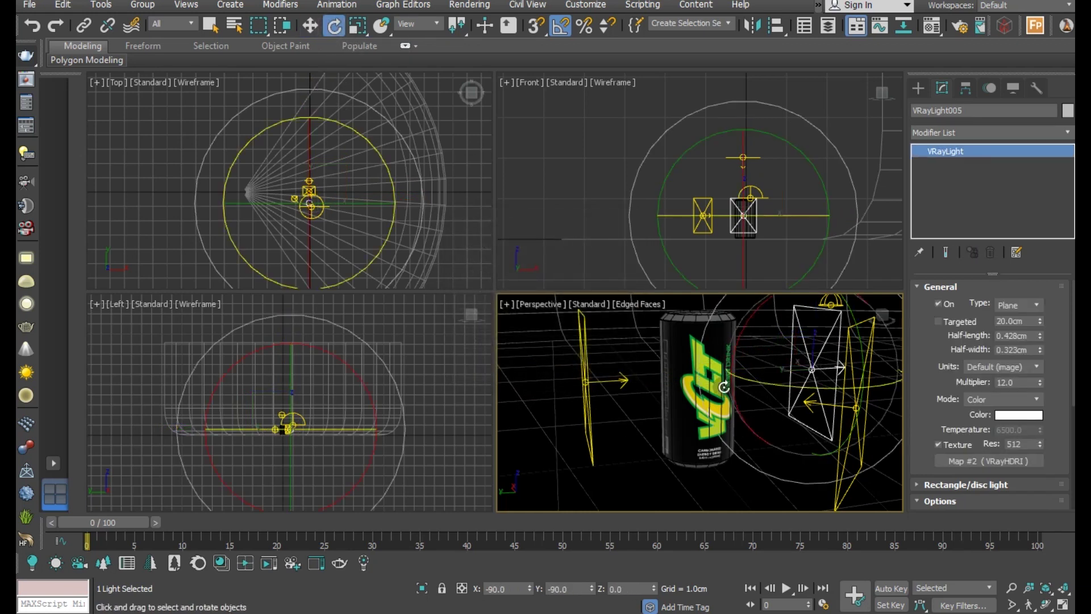
{"action": "left_click_drag", "start_coordinate": [771, 385], "coordinate": [807, 392]}
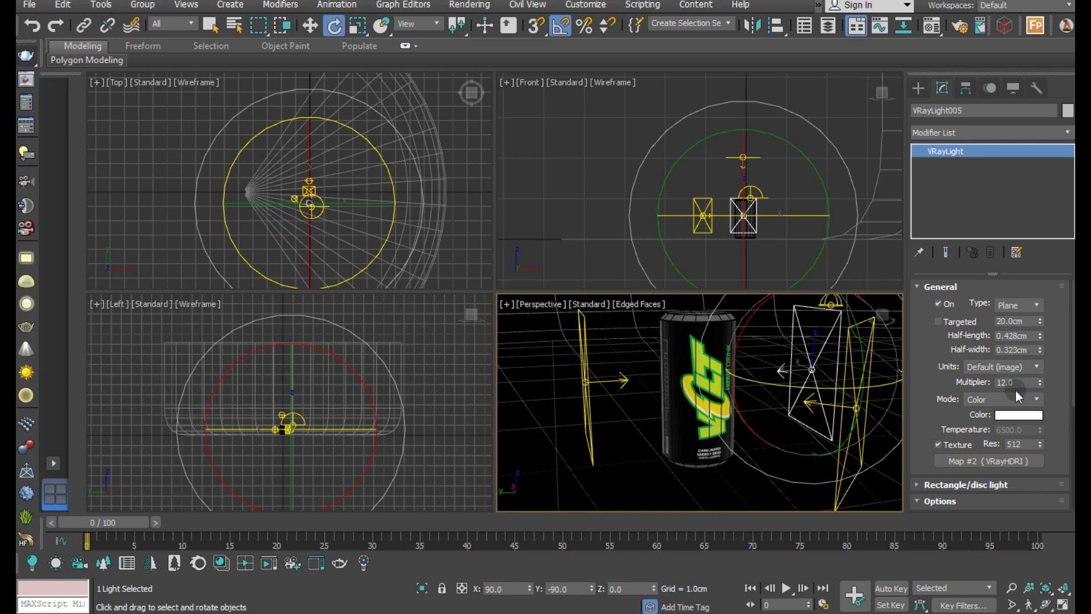
{"action": "left_click", "coordinate": [309, 23]}
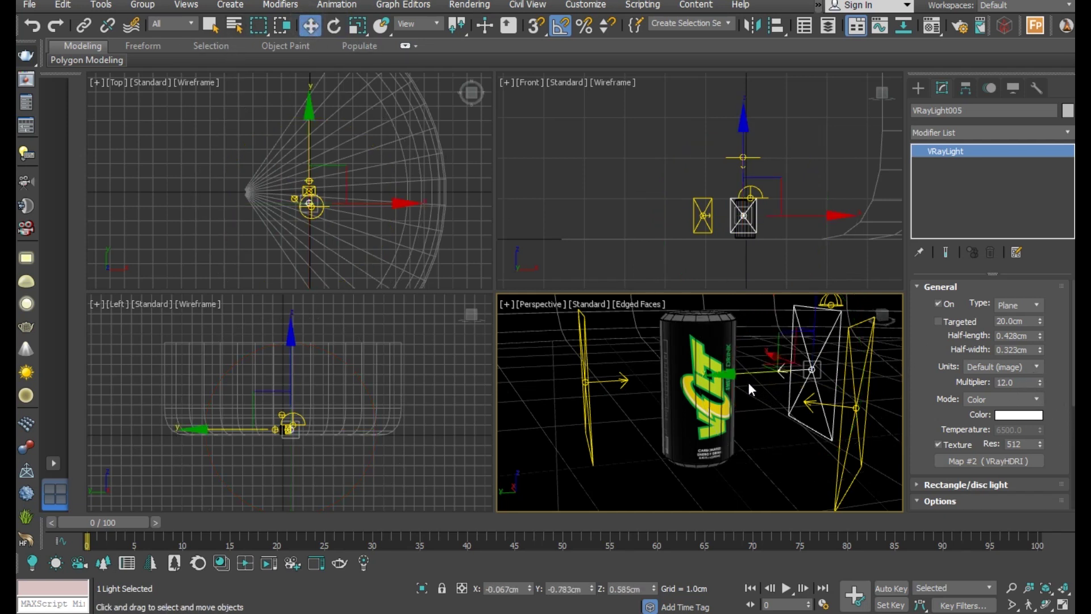
{"action": "left_click_drag", "start_coordinate": [746, 374], "coordinate": [734, 463]}
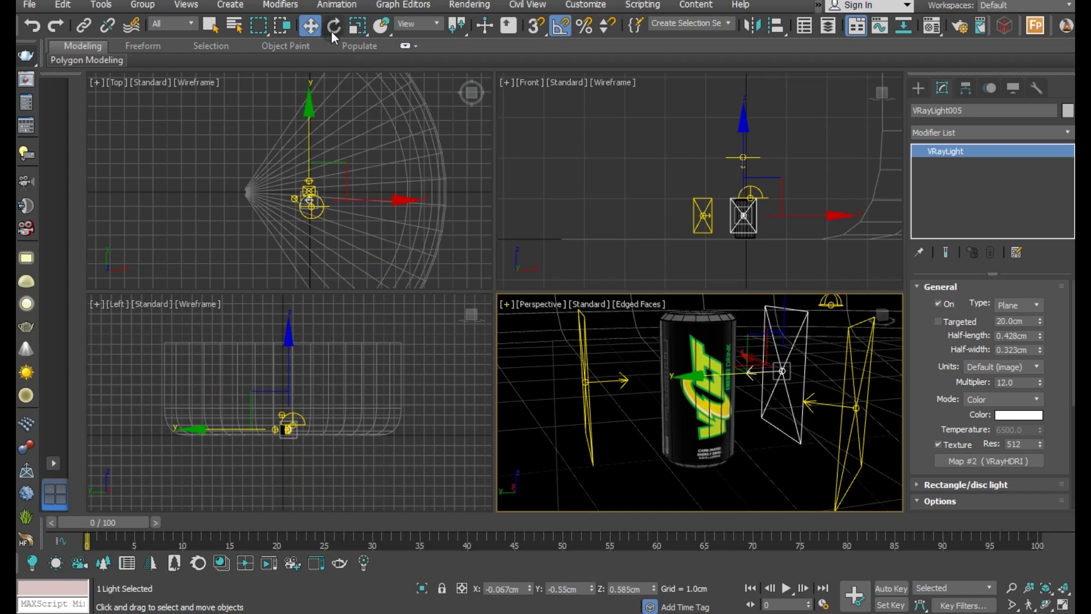
{"action": "left_click", "coordinate": [25, 62]}
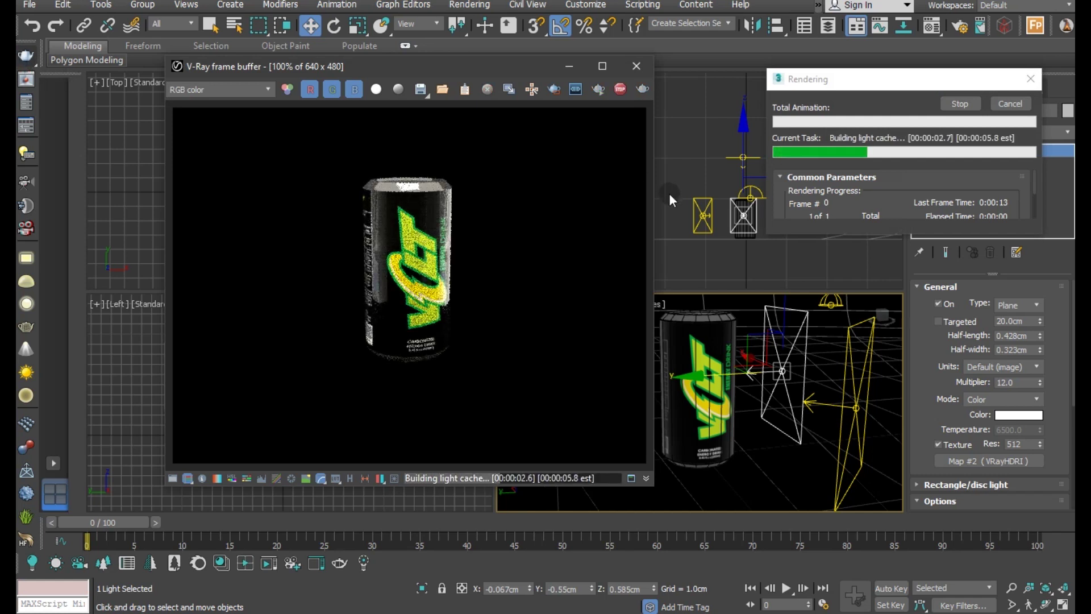
Move VRayLight005 farther out along Y and re-render
{"action": "left_click", "coordinate": [946, 104]}
{"action": "left_click_drag", "start_coordinate": [714, 378], "coordinate": [719, 315]}
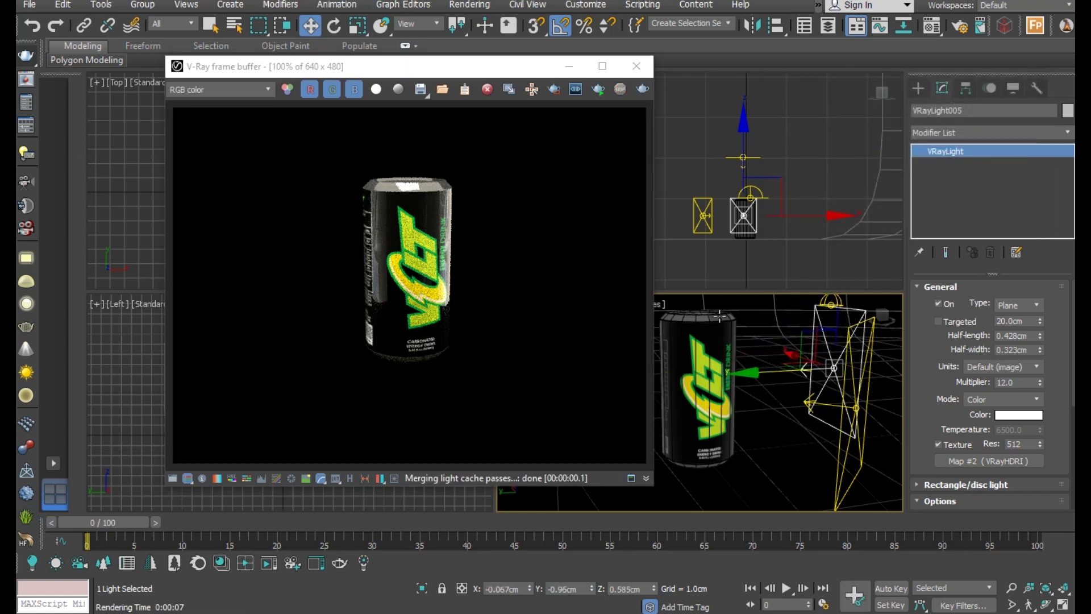
{"action": "left_click", "coordinate": [644, 89]}
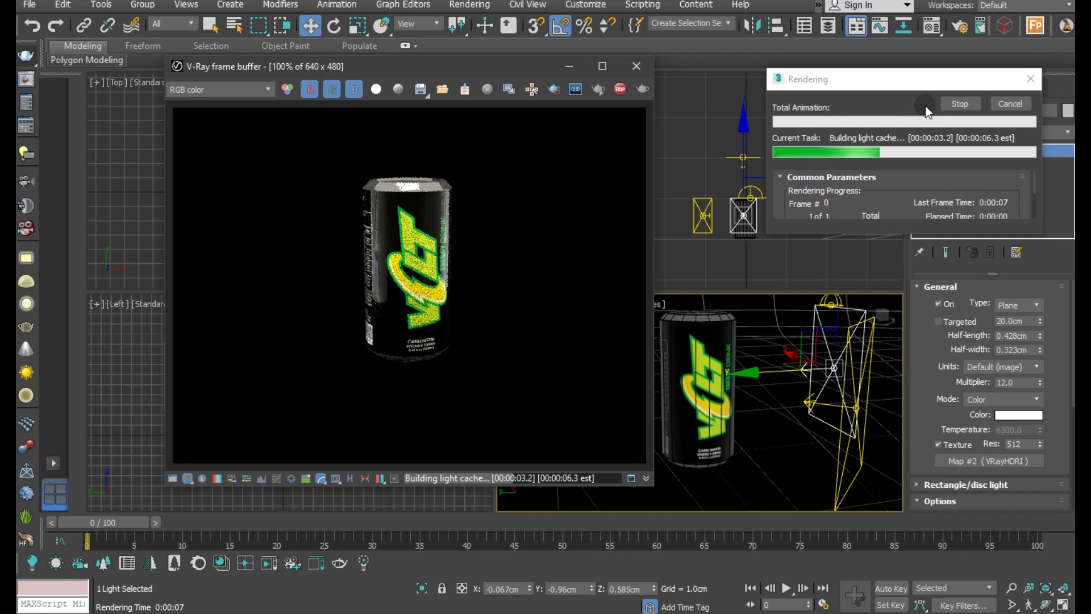
Set VRayLight005's multiplier to 5 and re-render until the image is clean
{"action": "left_click", "coordinate": [941, 104]}
{"action": "left_click_drag", "start_coordinate": [1025, 383], "coordinate": [968, 376]}
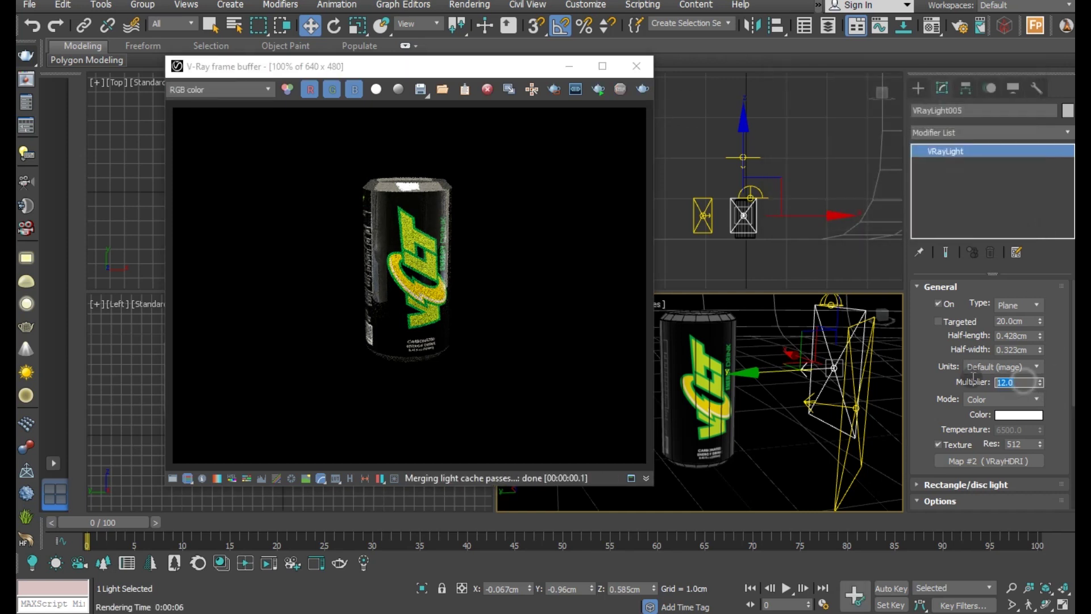
{"action": "type", "text": "5"}
{"action": "left_click", "coordinate": [642, 89]}
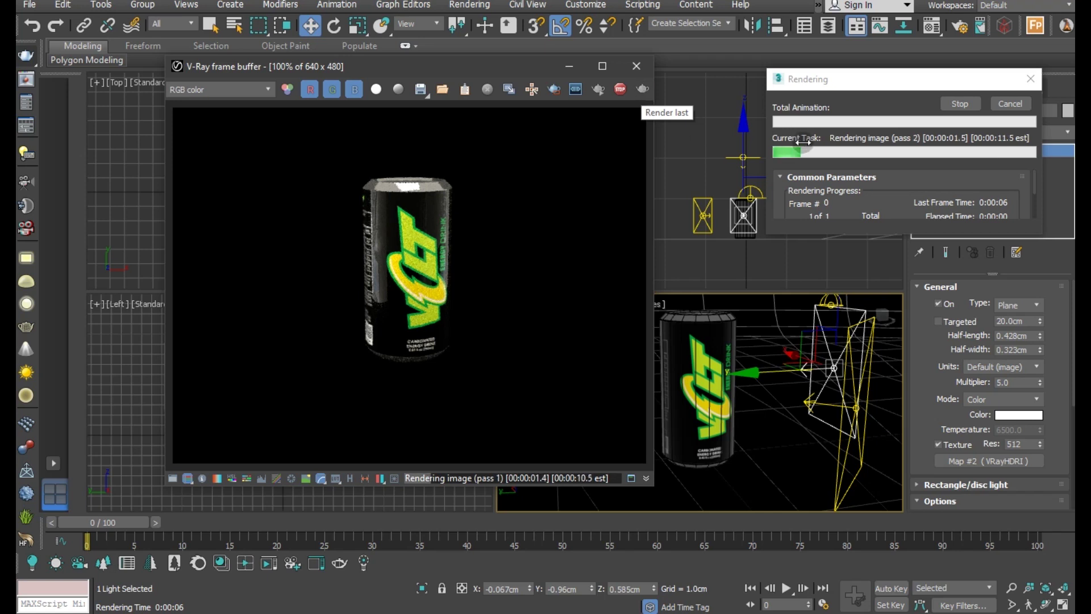
{"action": "left_click", "coordinate": [960, 104]}
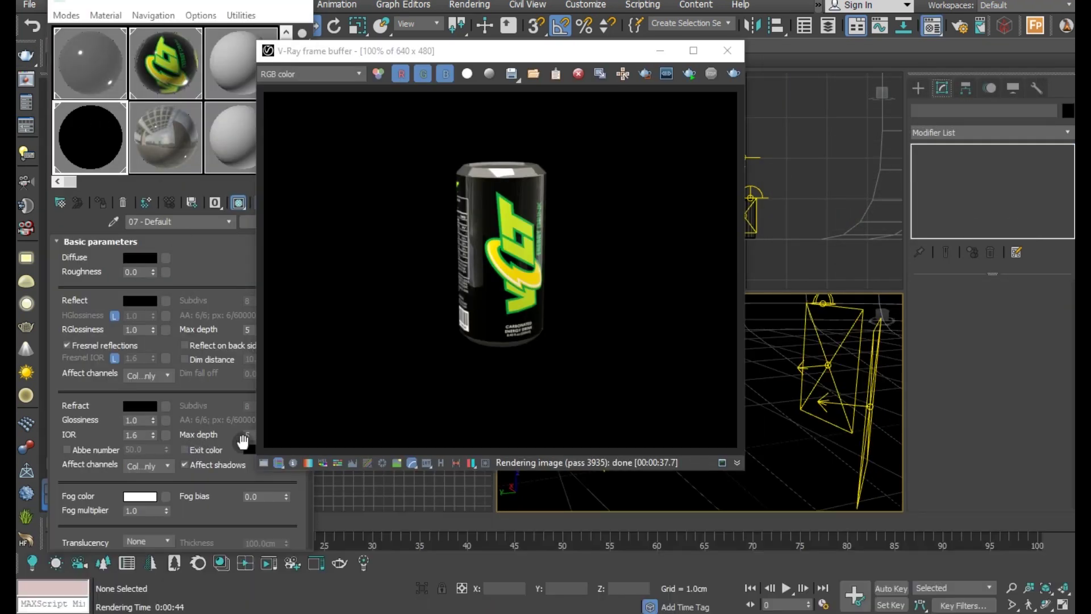
Close the Material Editor, leaving the pass 3935 render of the can showing
{"action": "left_click", "coordinate": [308, 5]}
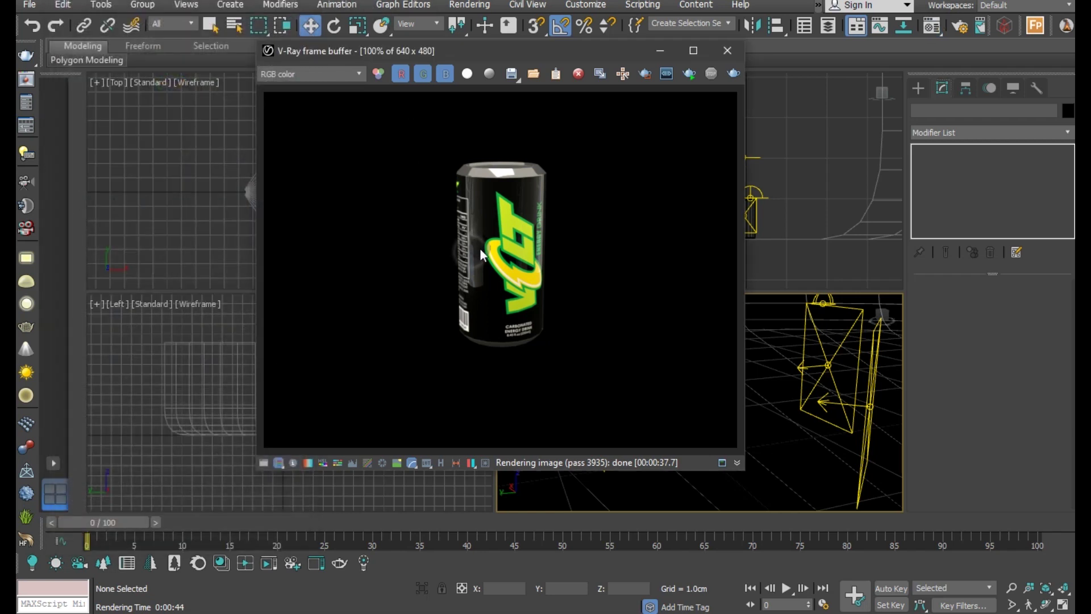